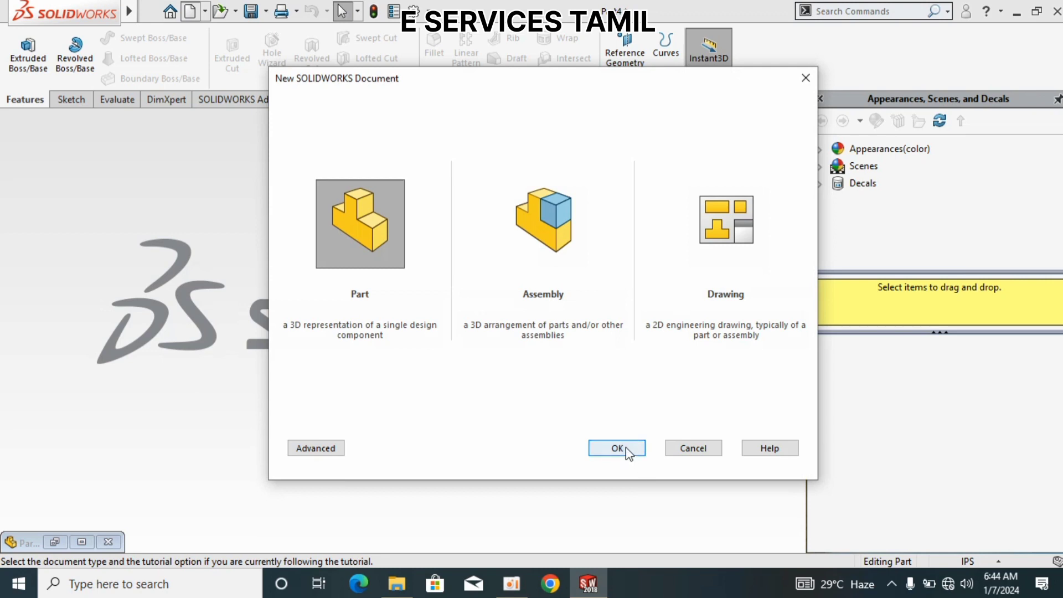
- Create a new part document and start a sketch on the Right Plane
{"action": "left_click", "coordinate": [625, 447]}
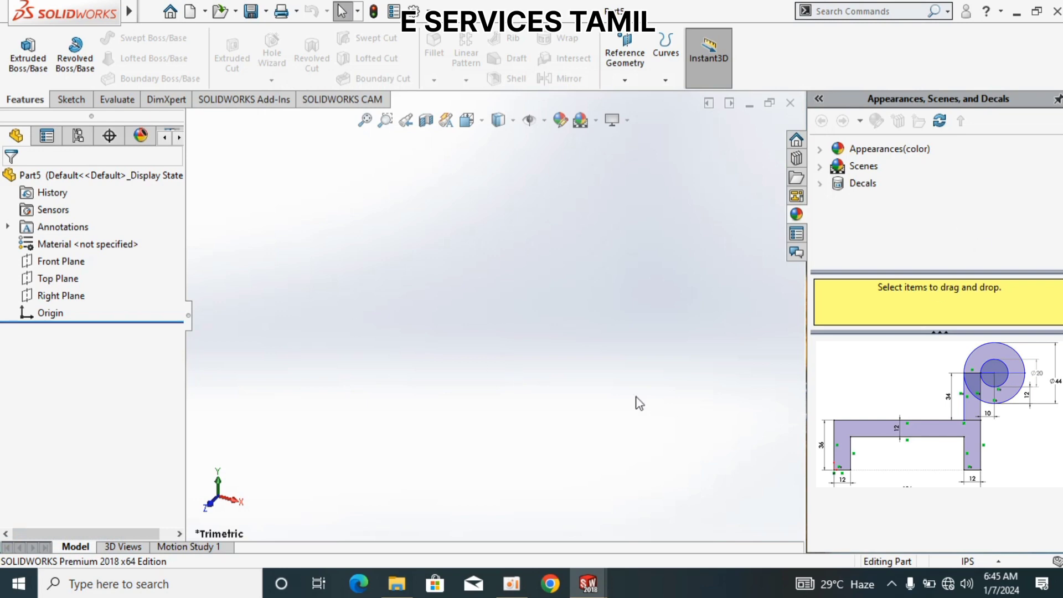
{"action": "left_click", "coordinate": [58, 105]}
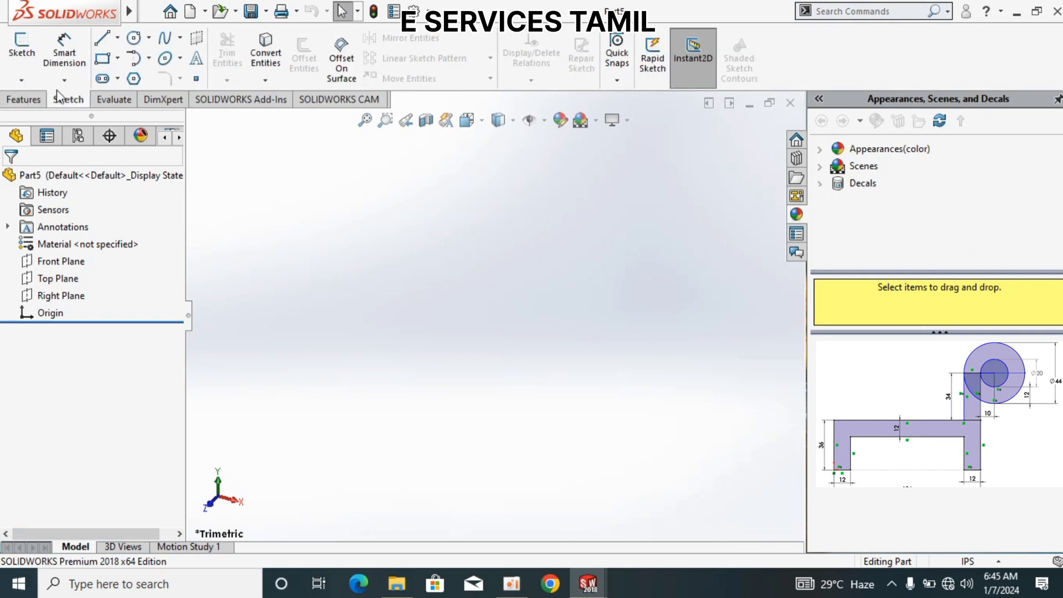
{"action": "left_click", "coordinate": [22, 56]}
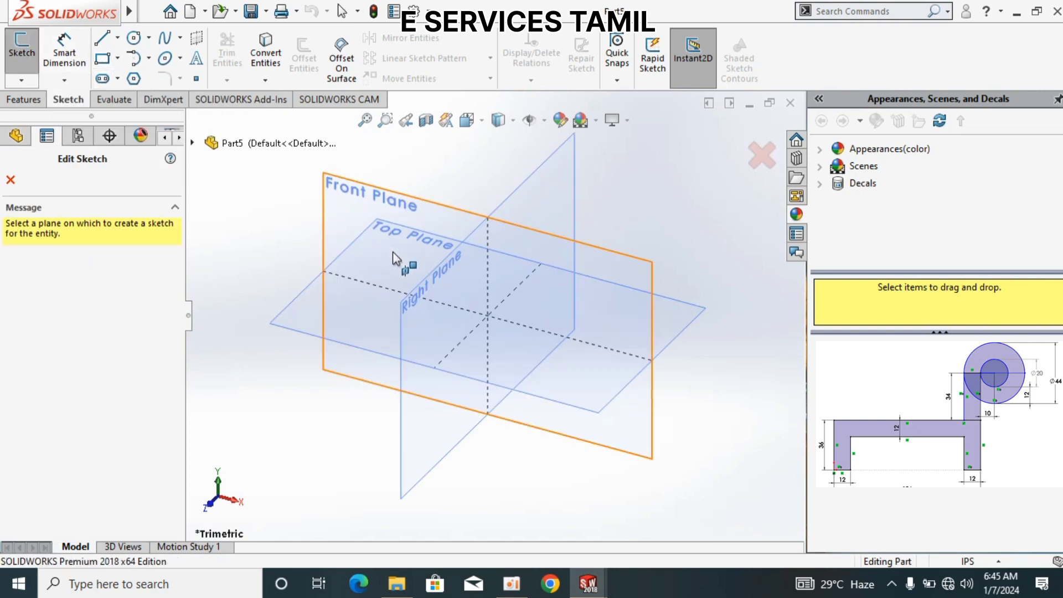
{"action": "left_click", "coordinate": [427, 310]}
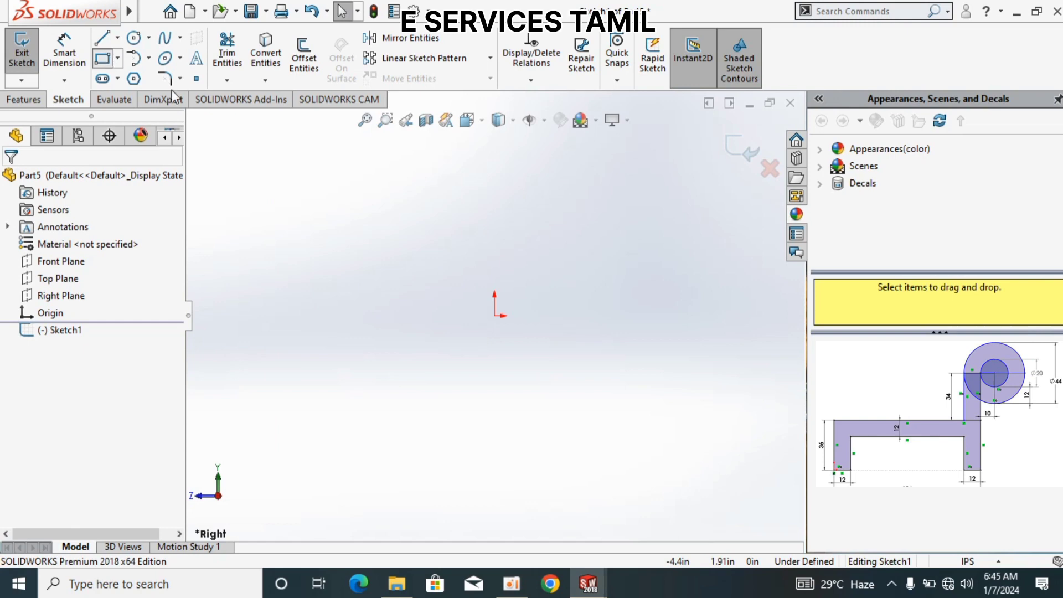
- Sketch a corner rectangle about 4.8 in wide around the origin and a smaller one about 2.8 in wide rising from its bottom edge
{"action": "left_click_drag", "start_coordinate": [356, 259], "coordinate": [442, 249]}
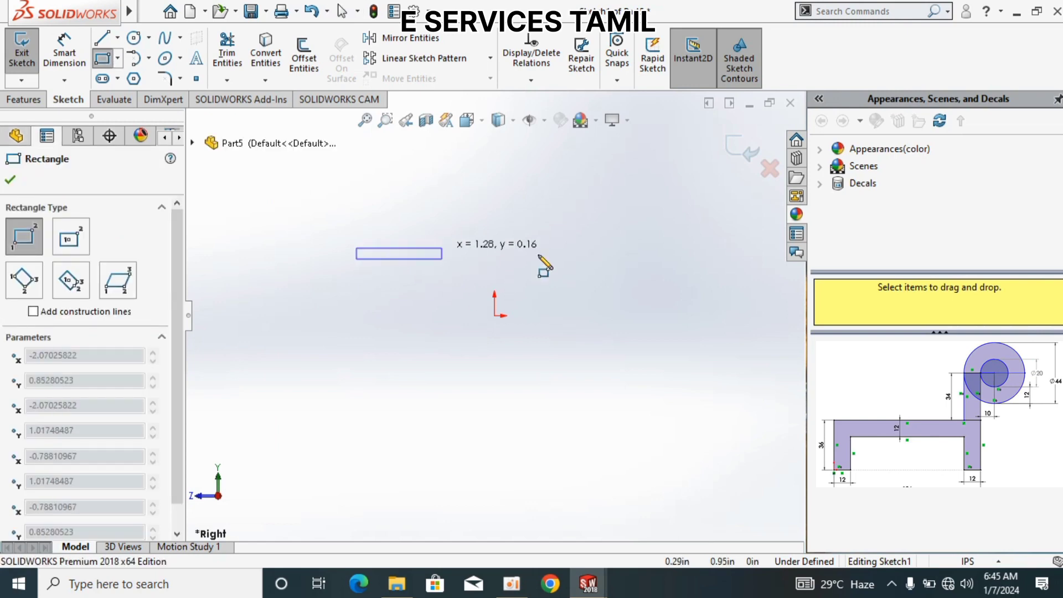
{"action": "left_click_drag", "start_coordinate": [539, 255], "coordinate": [678, 395]}
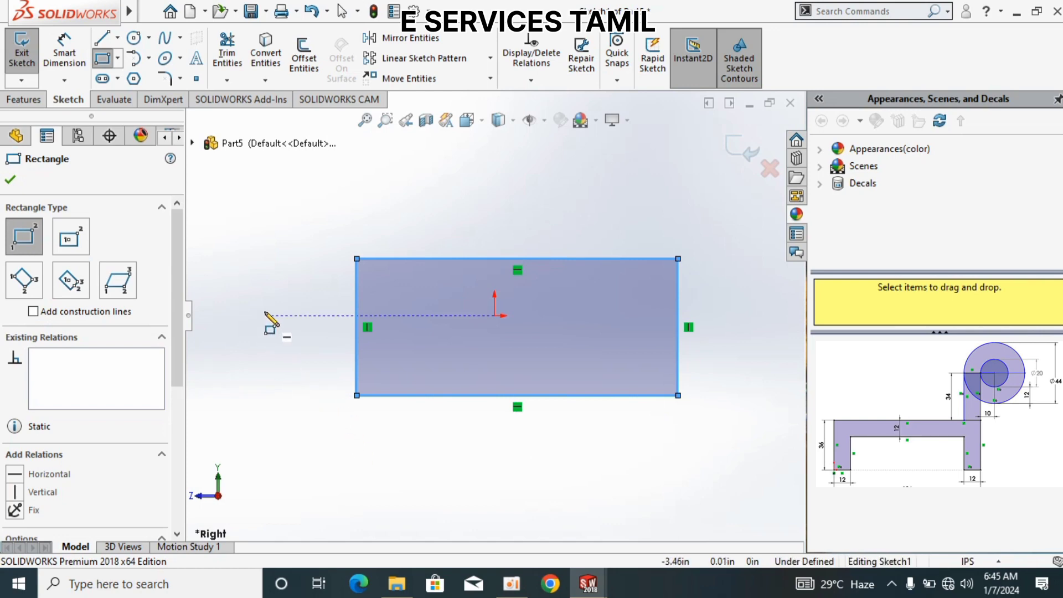
{"action": "left_click", "coordinate": [417, 396]}
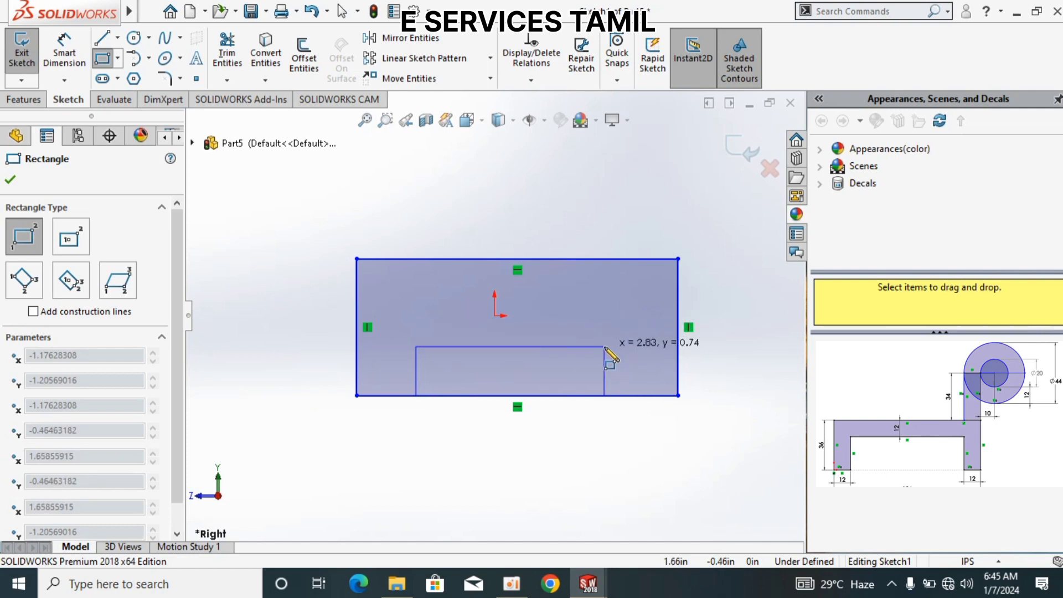
{"action": "left_click", "coordinate": [606, 328]}
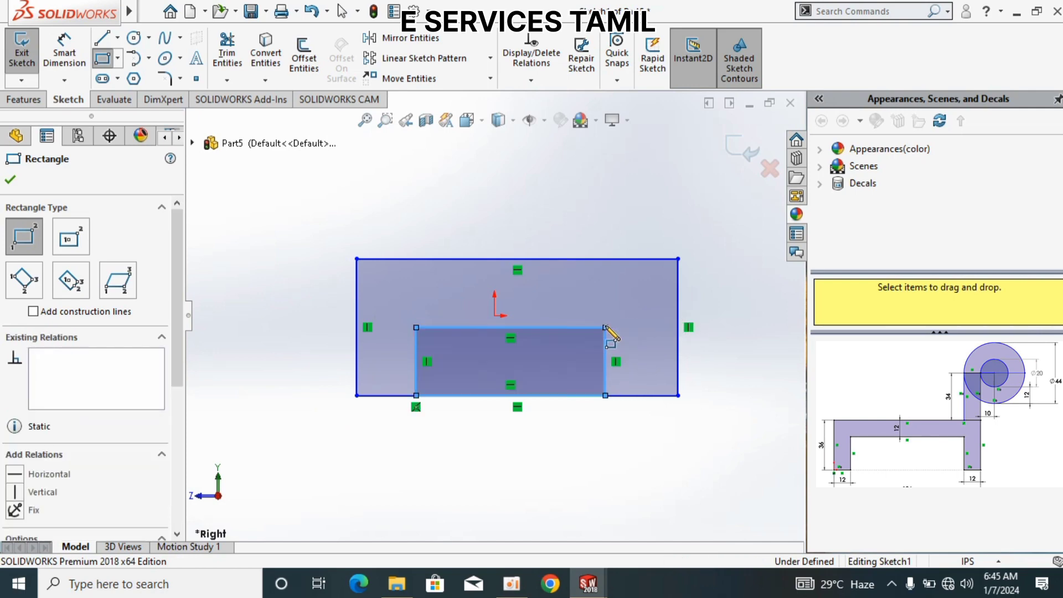
- Sketch a narrow upright rectangle rising from the large rectangle's upper right corner and finish the Rectangle tool
{"action": "left_click", "coordinate": [678, 258]}
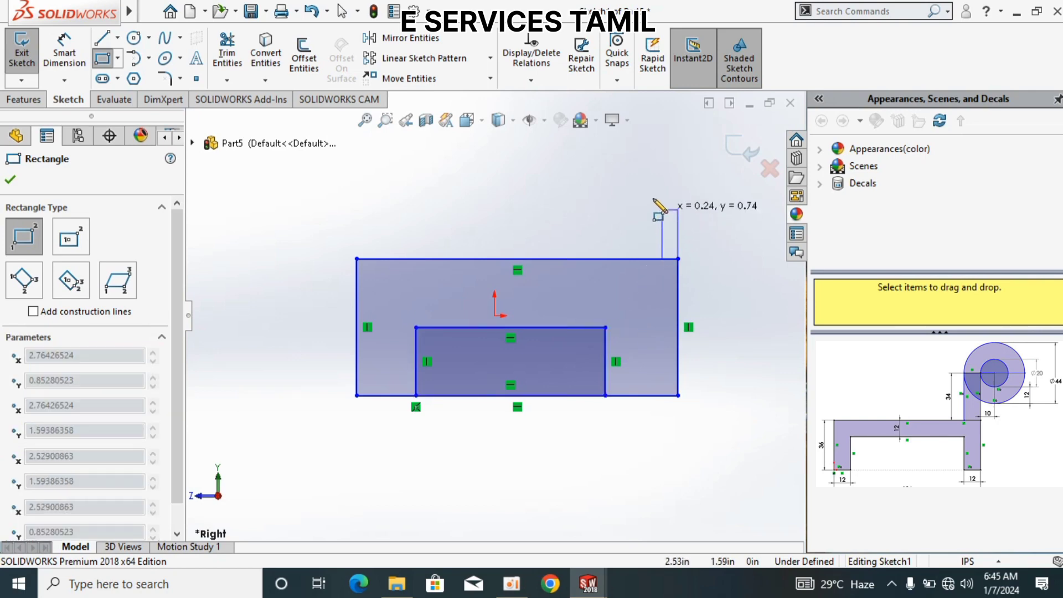
{"action": "left_click", "coordinate": [633, 169]}
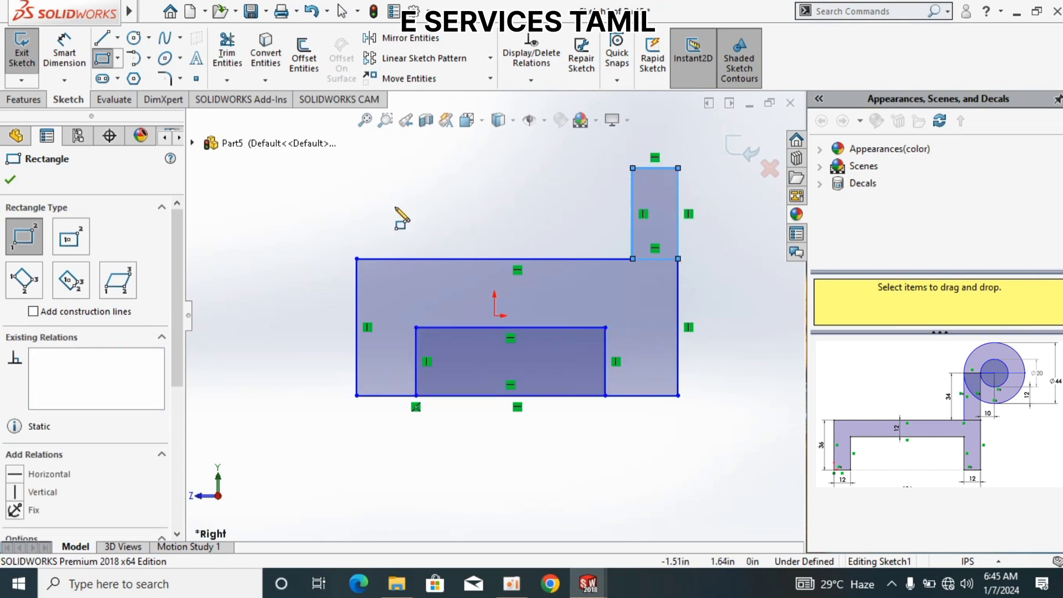
{"action": "left_click", "coordinate": [9, 183]}
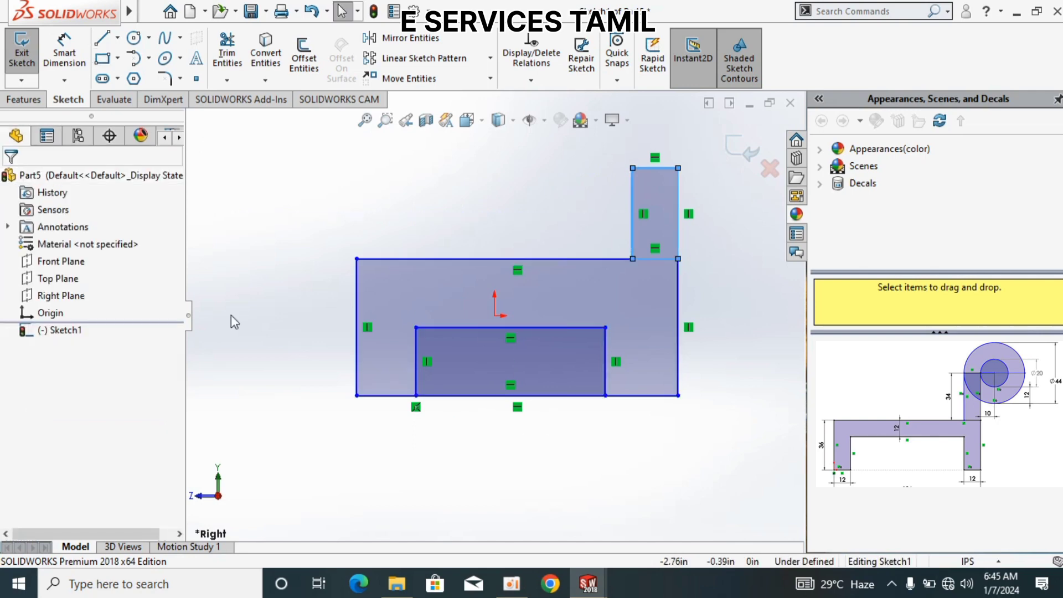
- Dimension the large rectangle 106 in wide along its bottom edge and 36 in high along its left edge
{"action": "left_click", "coordinate": [65, 72]}
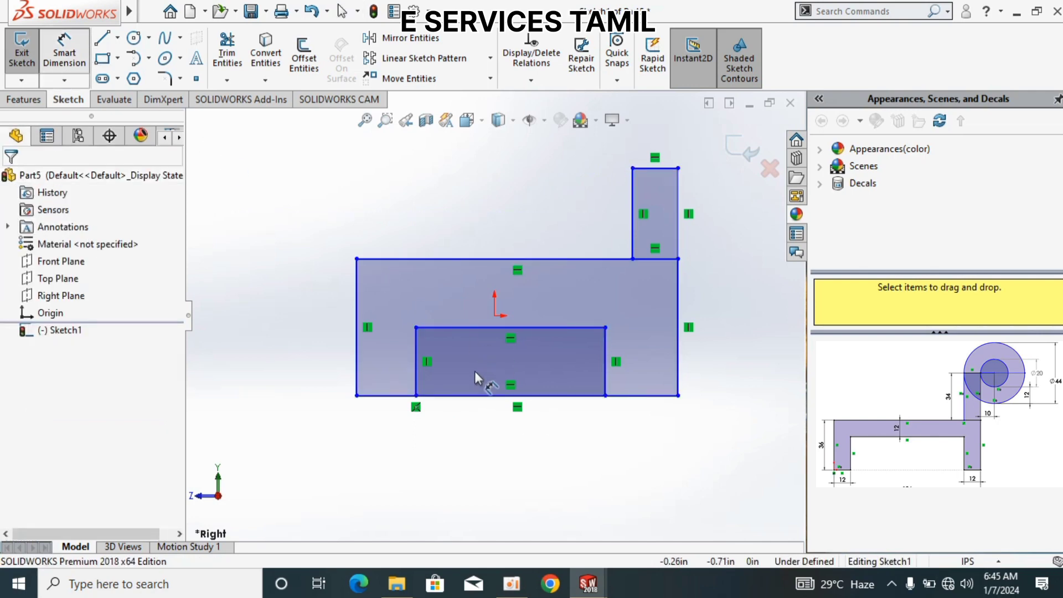
{"action": "left_click", "coordinate": [475, 395]}
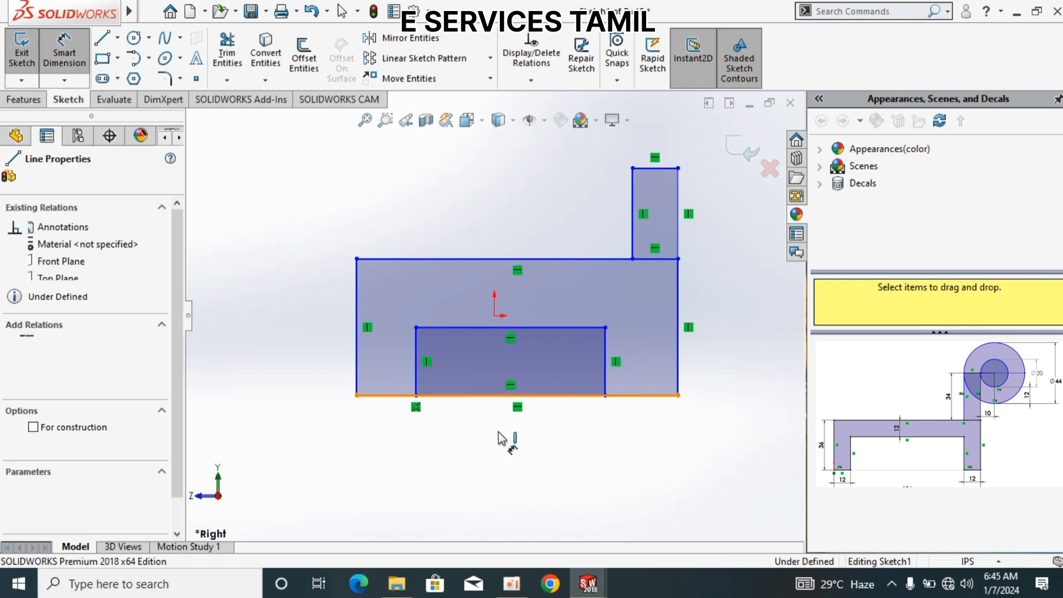
{"action": "left_click", "coordinate": [503, 437]}
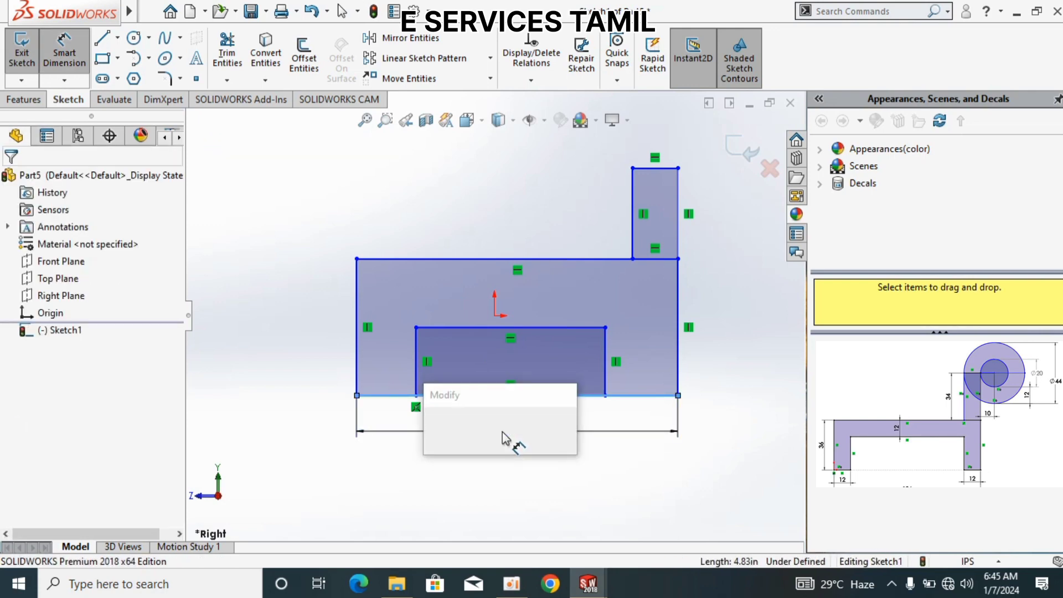
{"action": "type", "text": "106"}
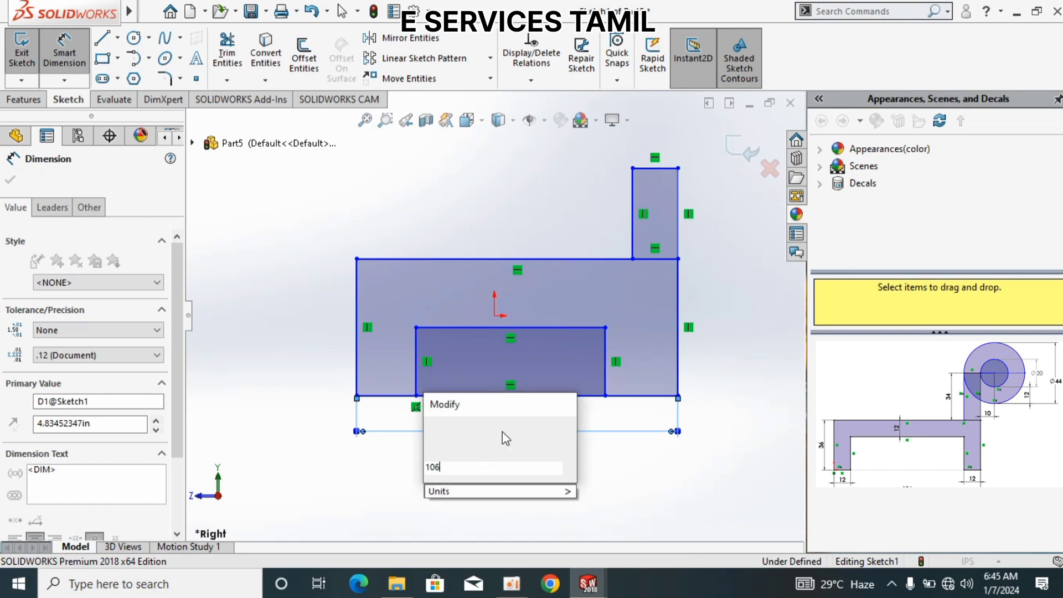
{"action": "key", "text": "Return"}
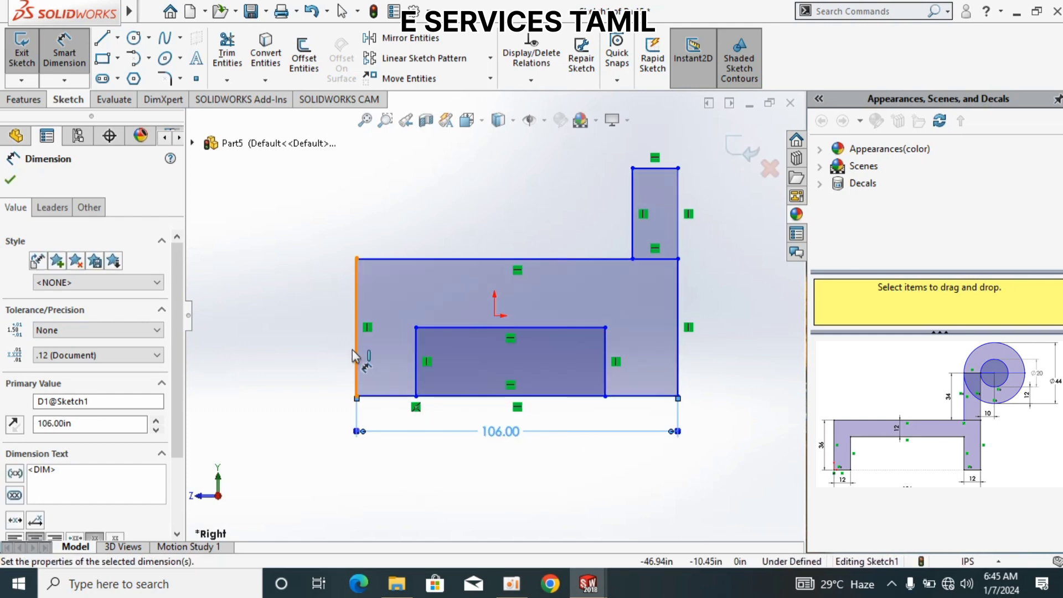
{"action": "left_click", "coordinate": [353, 349]}
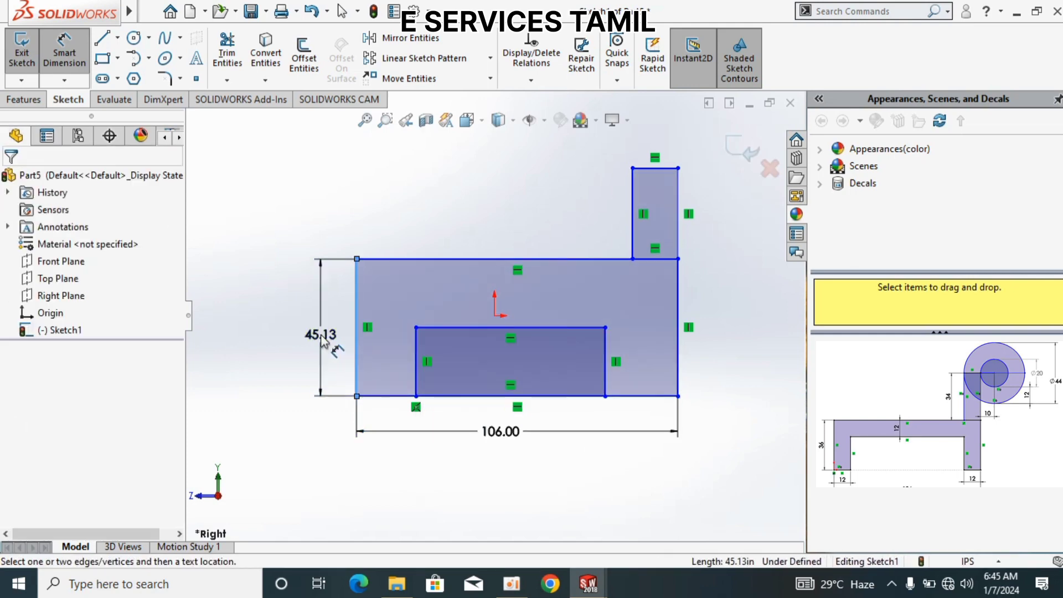
{"action": "left_click", "coordinate": [321, 340]}
{"action": "type", "text": "36"}
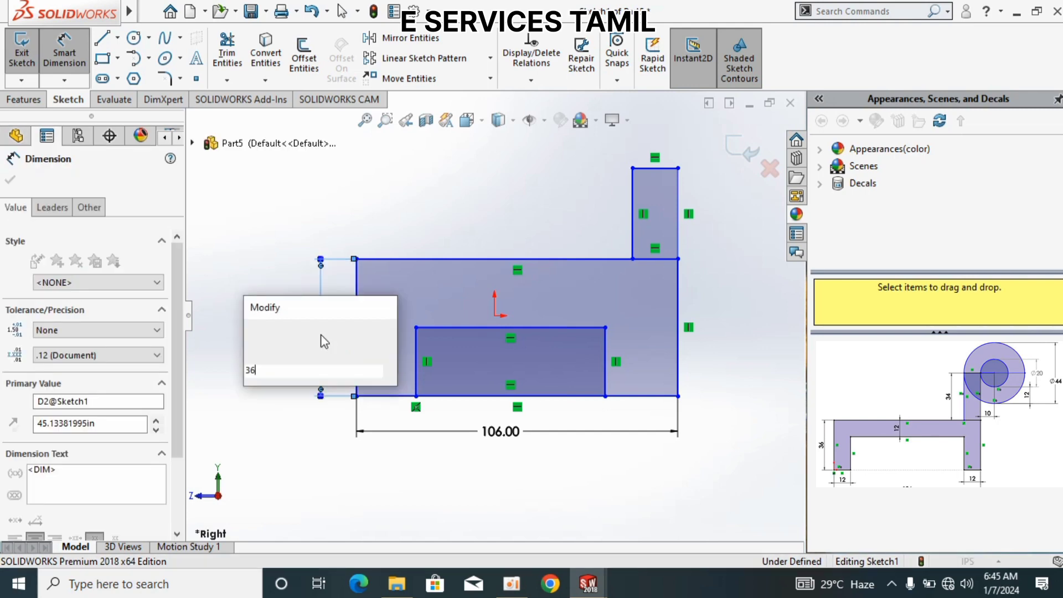
{"action": "key", "text": "Return"}
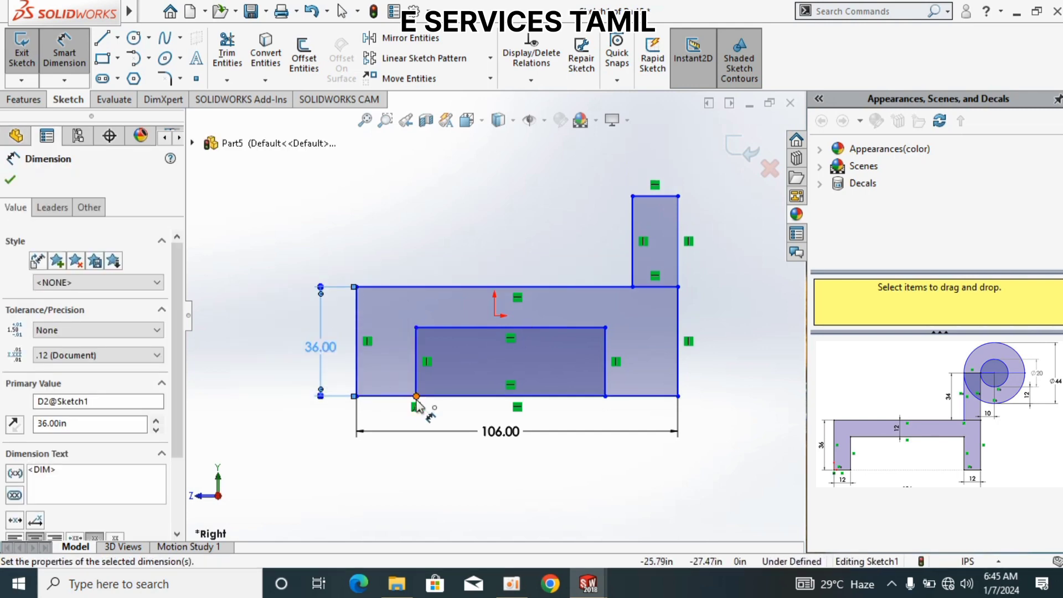
- Dimension both legs beside the inner rectangle 12 in wide, using the corner points on the bottom edge
{"action": "left_click", "coordinate": [357, 397]}
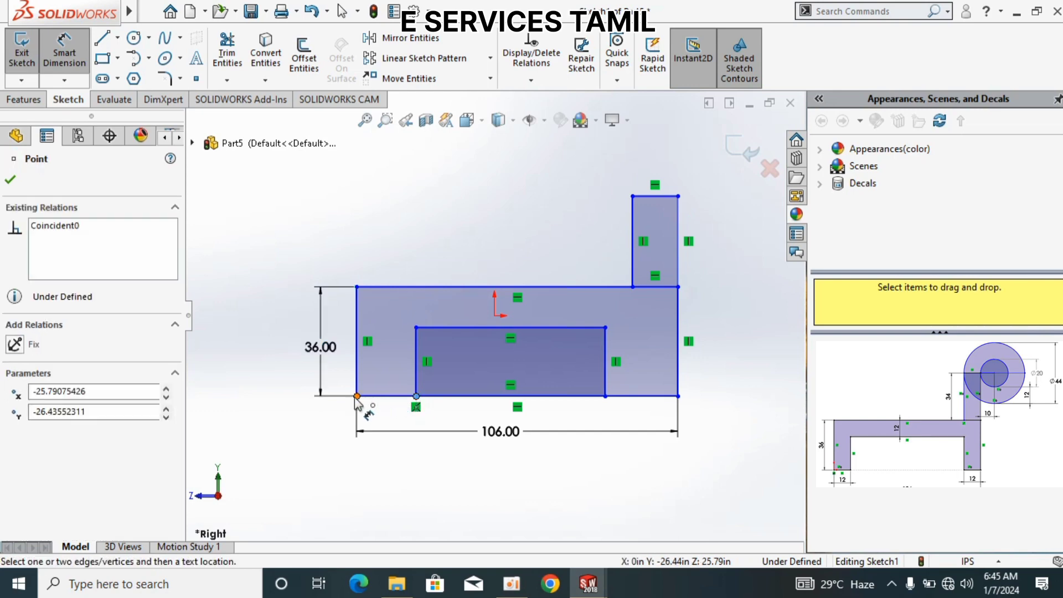
{"action": "left_click", "coordinate": [357, 396]}
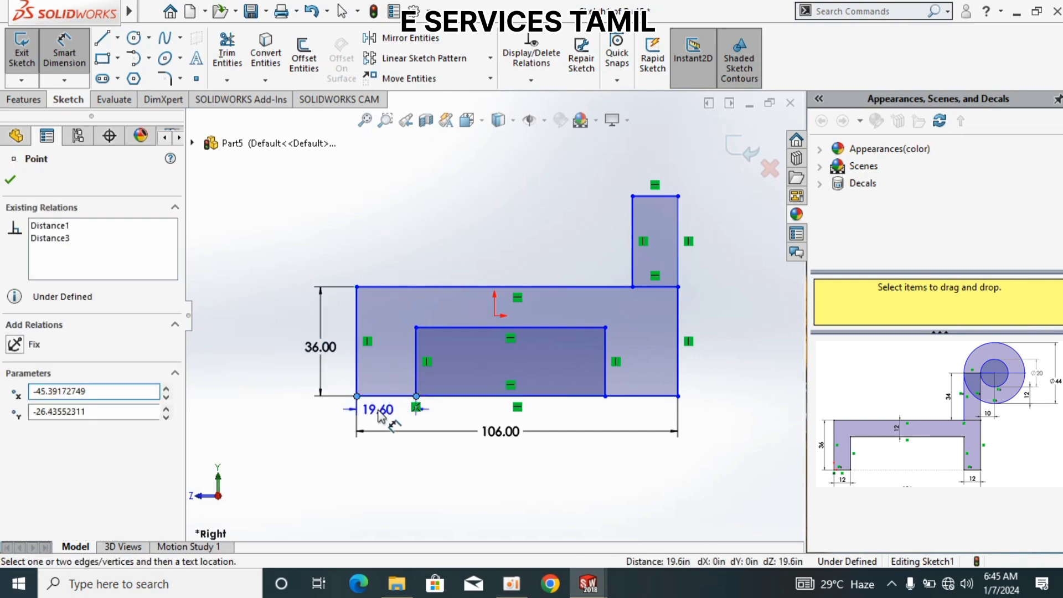
{"action": "left_click", "coordinate": [381, 417]}
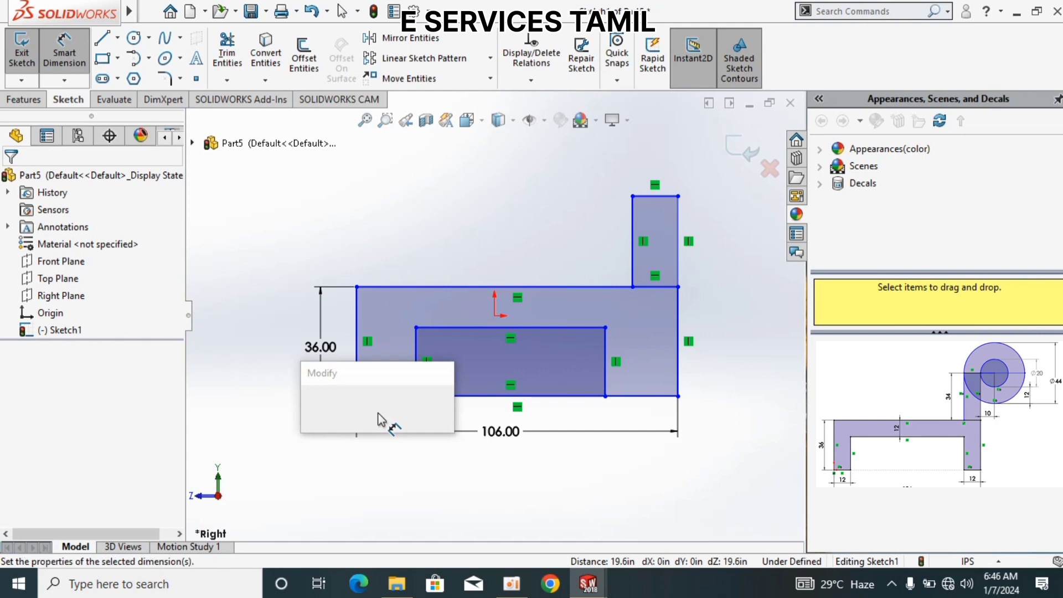
{"action": "type", "text": "12"}
{"action": "key", "text": "Return"}
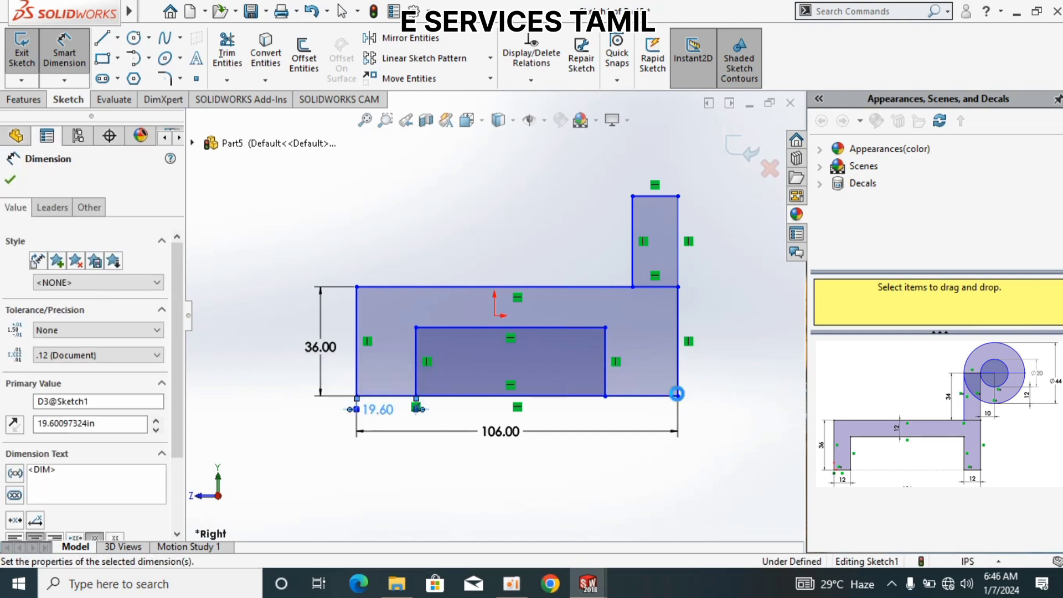
{"action": "left_click", "coordinate": [700, 396]}
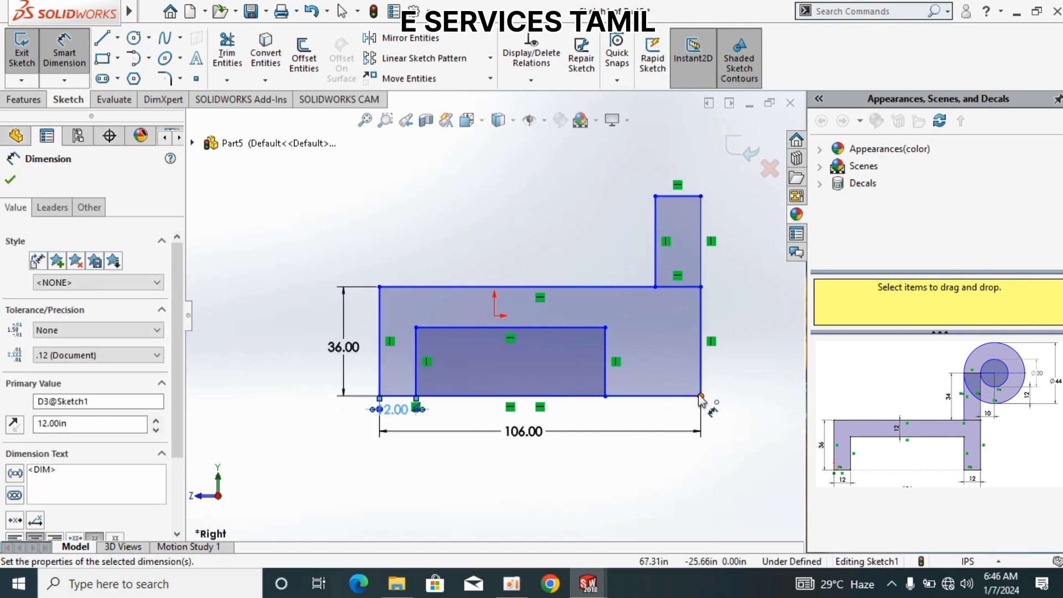
{"action": "left_click", "coordinate": [605, 397]}
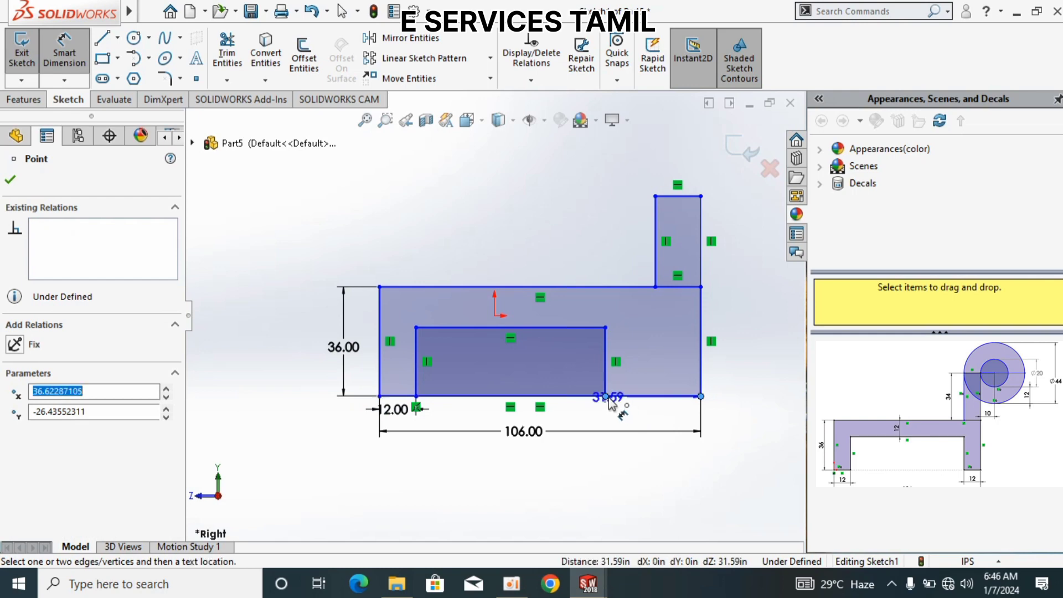
{"action": "left_click", "coordinate": [649, 416]}
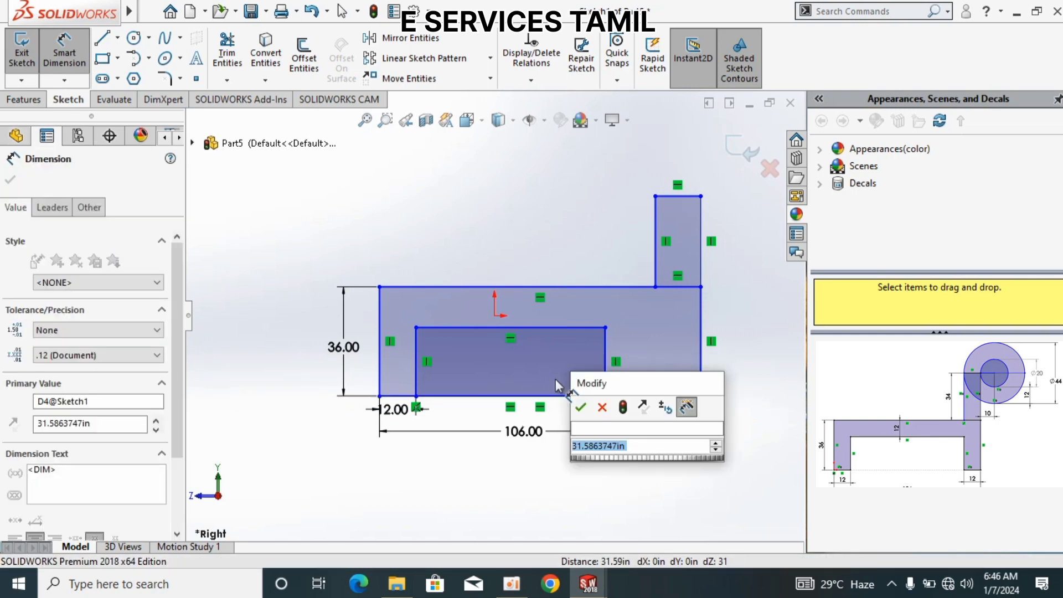
{"action": "key", "text": "Return"}
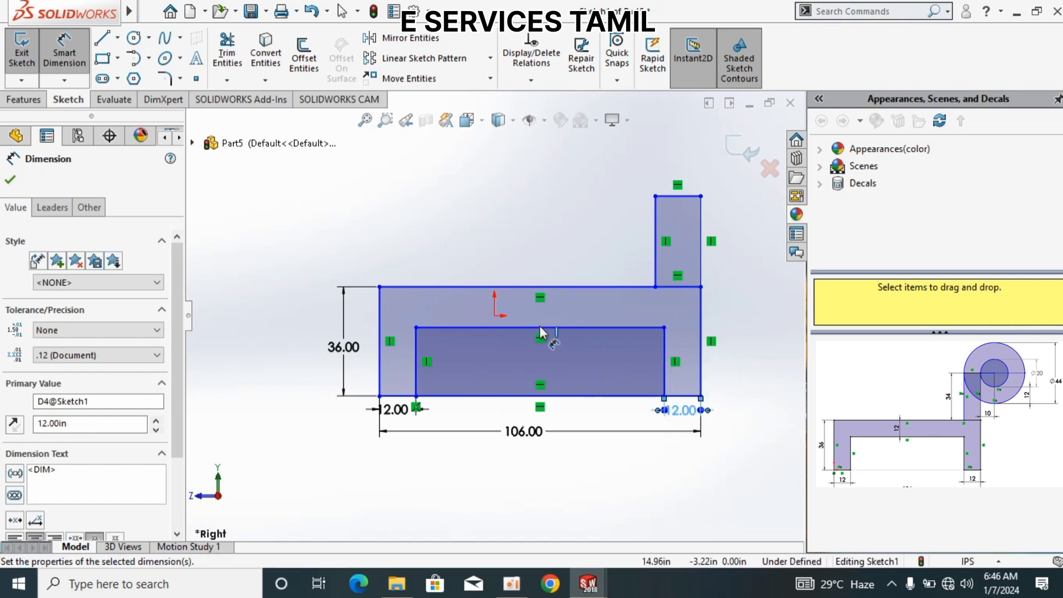
- Dimension the distance between the top edges of the inner and large rectangles as 12 in
{"action": "left_click", "coordinate": [546, 318]}
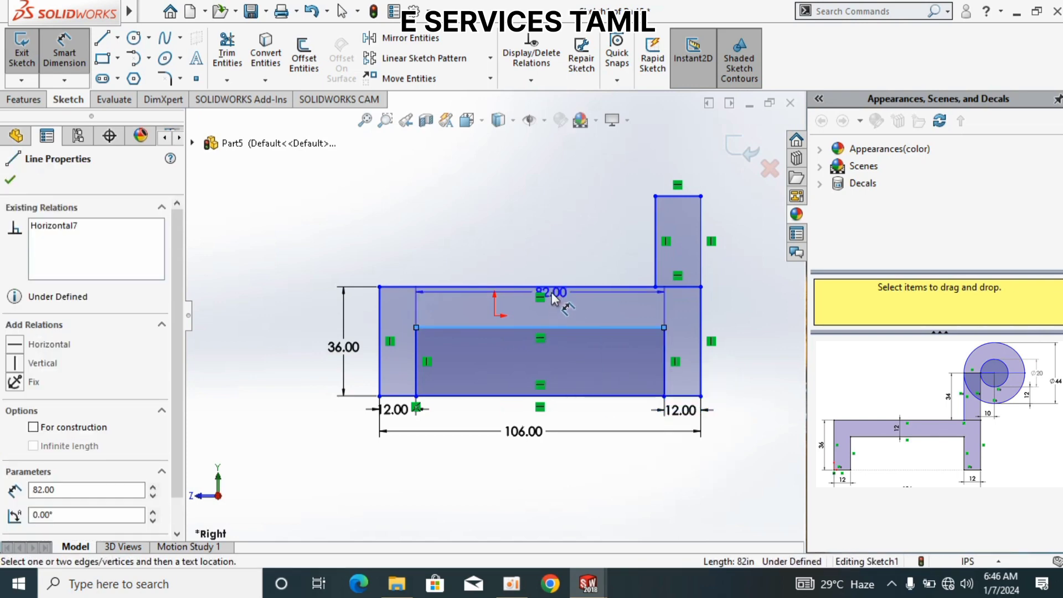
{"action": "left_click", "coordinate": [557, 287]}
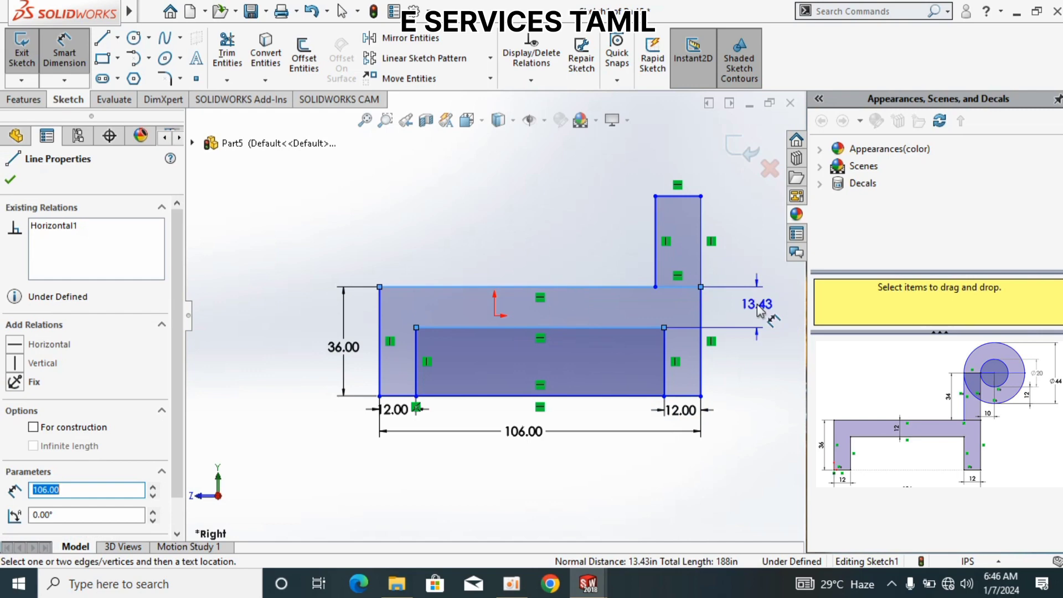
{"action": "left_click", "coordinate": [757, 304]}
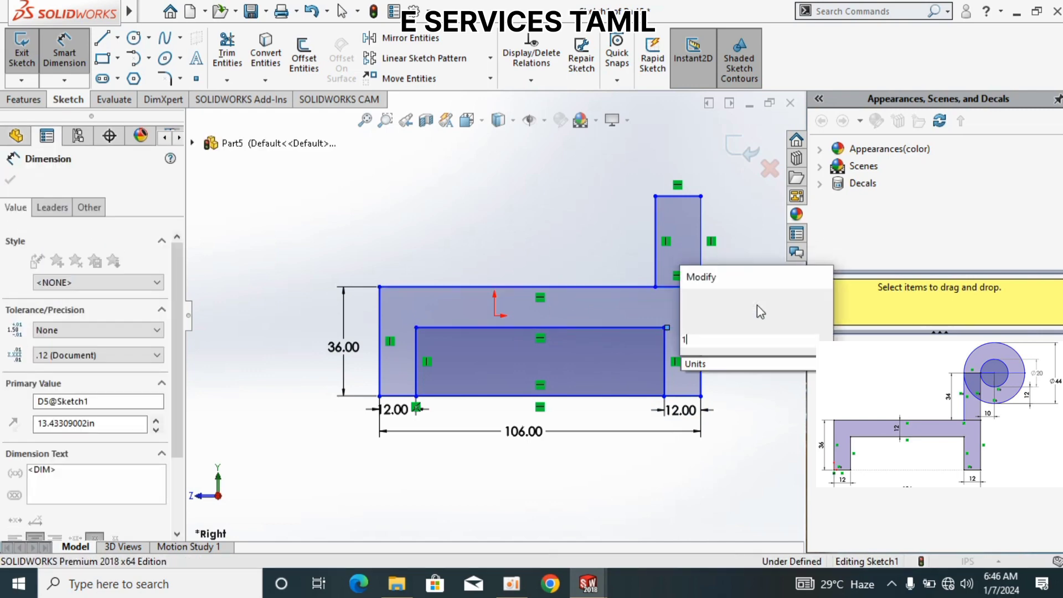
{"action": "key", "text": "Return"}
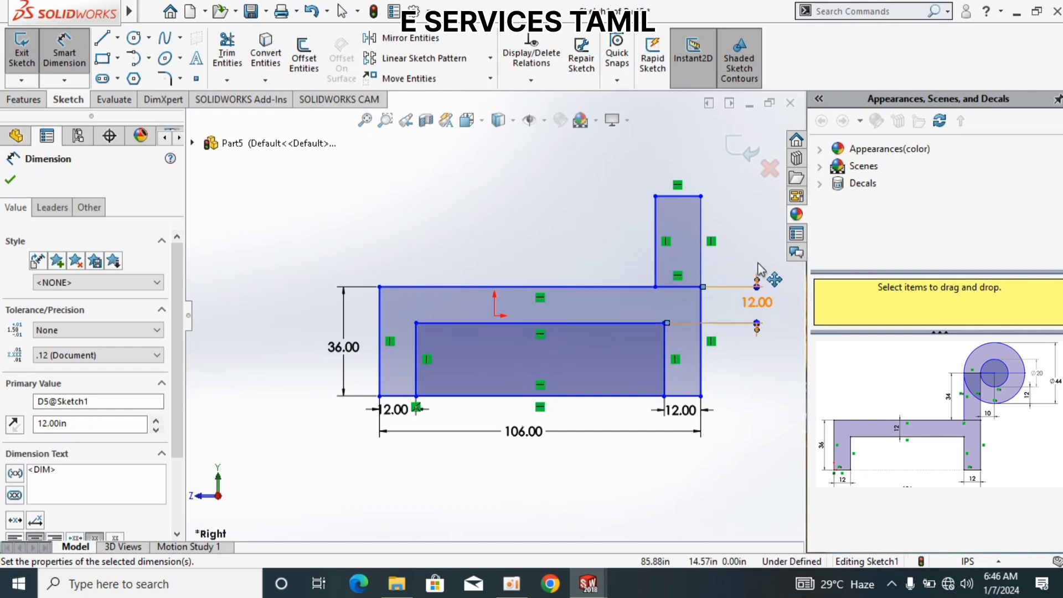
- Dimension the top edge of the upright rectangle as 12 in wide
{"action": "left_click", "coordinate": [683, 197]}
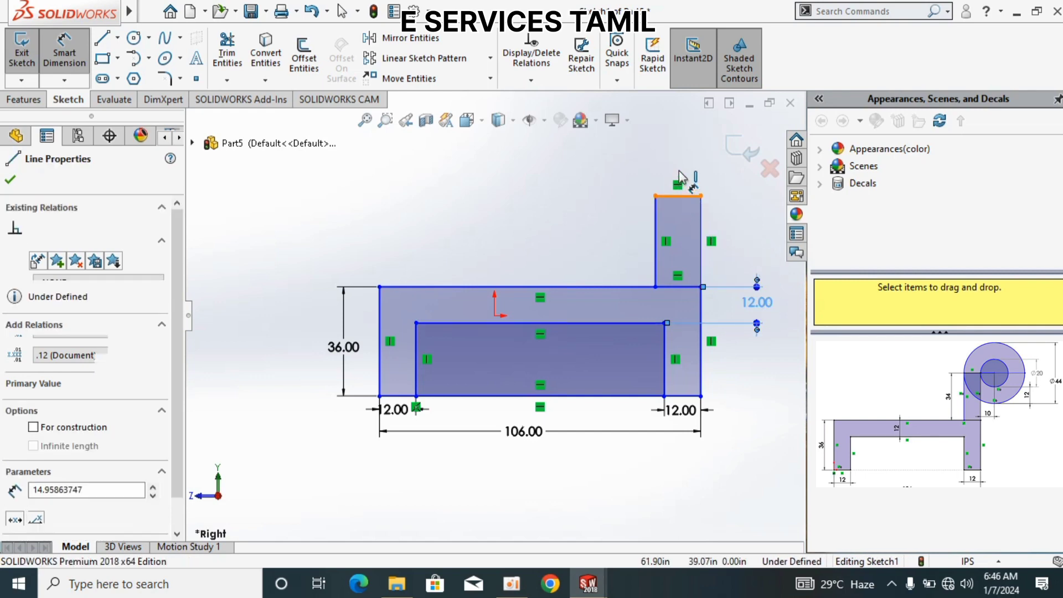
{"action": "left_click", "coordinate": [685, 170]}
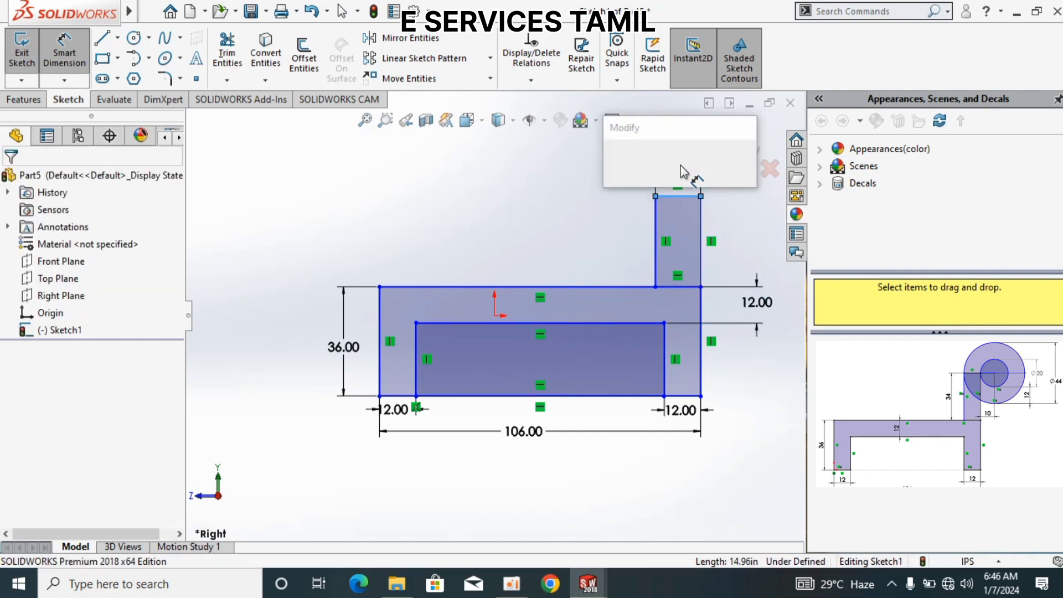
{"action": "type", "text": "12"}
{"action": "key", "text": "Return"}
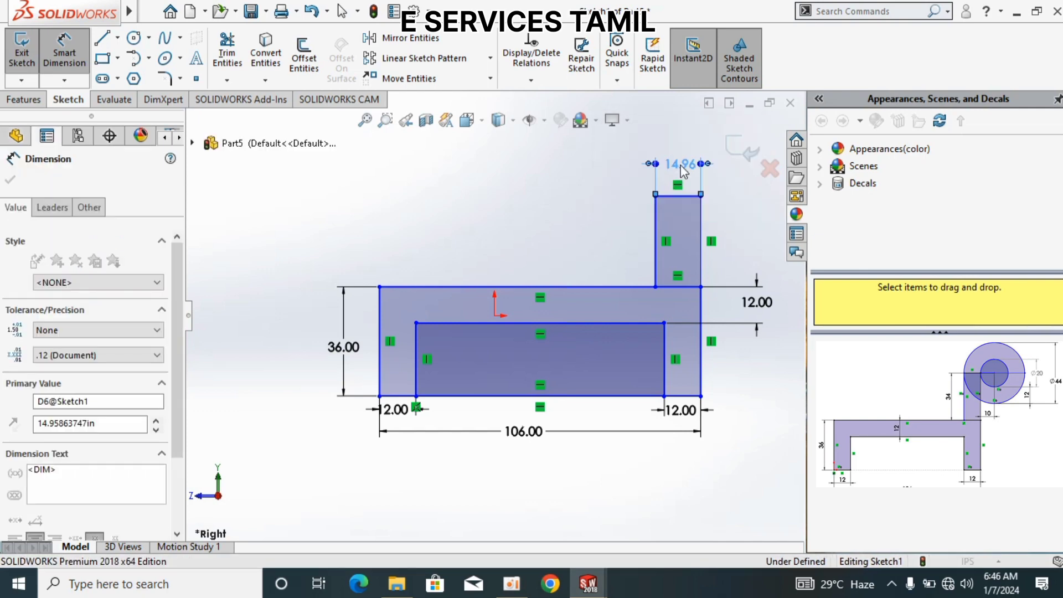
- Dimension the vertical edge of the upright rectangle as 34 in high
{"action": "left_click", "coordinate": [654, 252]}
{"action": "left_click", "coordinate": [645, 250]}
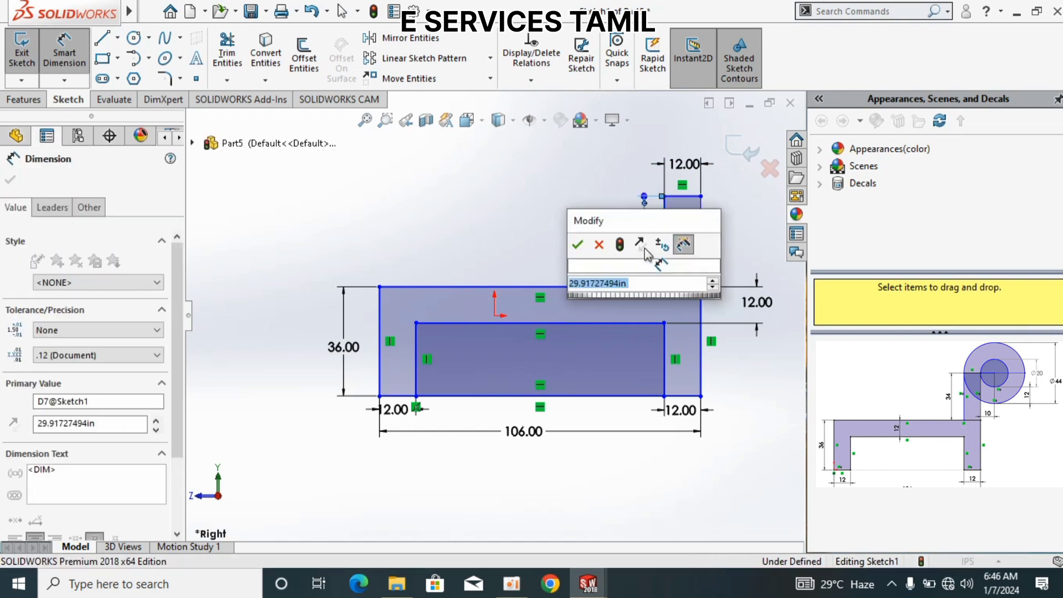
{"action": "type", "text": "34"}
{"action": "key", "text": "Return"}
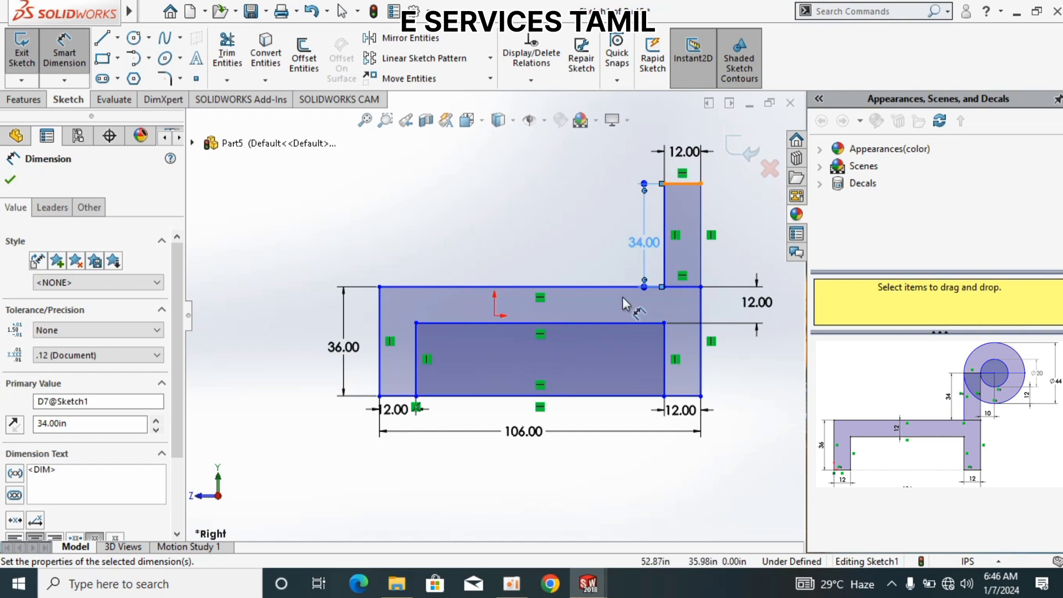
{"action": "scroll", "coordinate": [637, 430], "scroll_direction": "down", "scroll_amount": 3}
{"action": "scroll", "coordinate": [625, 430], "scroll_direction": "up", "scroll_amount": 1}
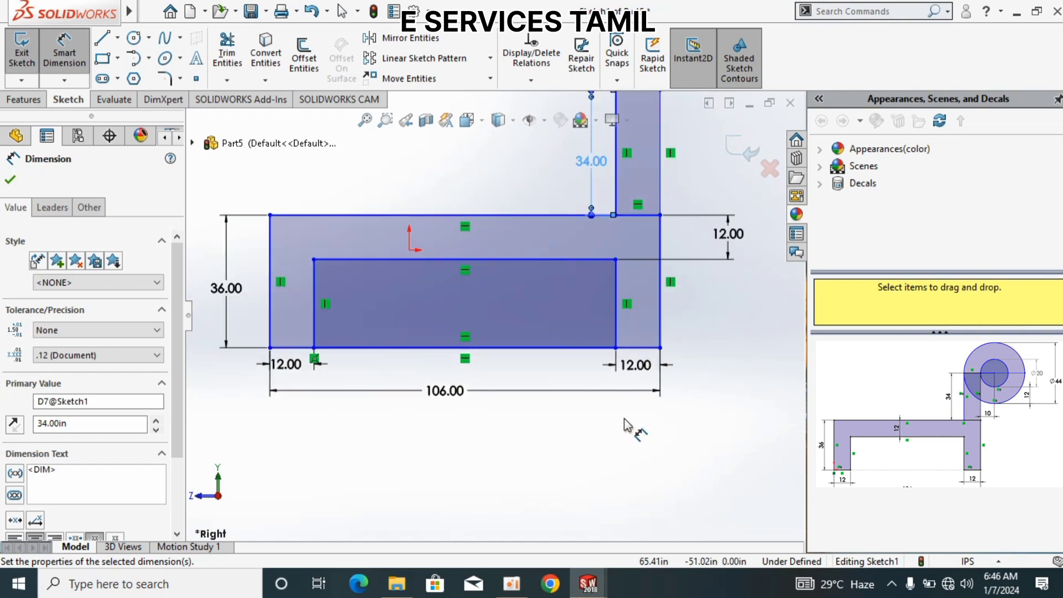
{"action": "scroll", "coordinate": [626, 425], "scroll_direction": "up", "scroll_amount": 2}
{"action": "scroll", "coordinate": [604, 498], "scroll_direction": "up", "scroll_amount": 2}
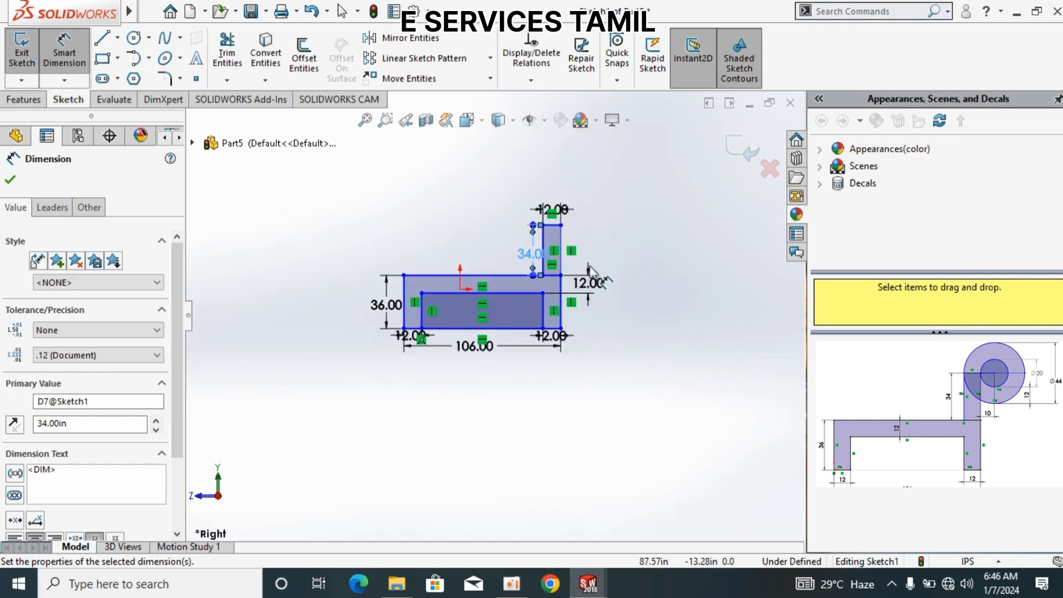
{"action": "scroll", "coordinate": [556, 230], "scroll_direction": "down", "scroll_amount": 2}
{"action": "scroll", "coordinate": [573, 306], "scroll_direction": "down", "scroll_amount": 2}
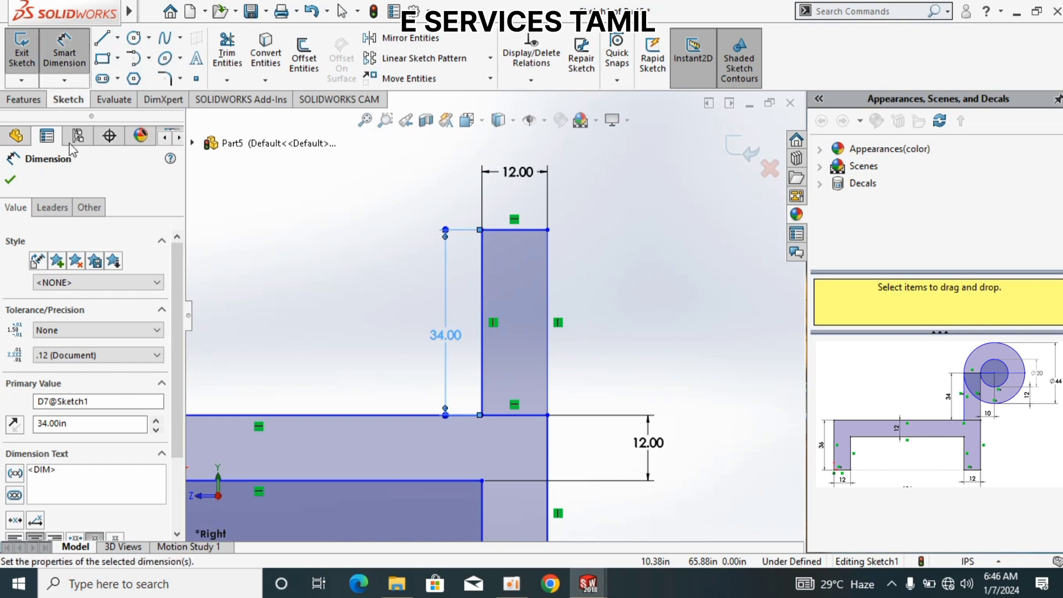
{"action": "left_click", "coordinate": [10, 179]}
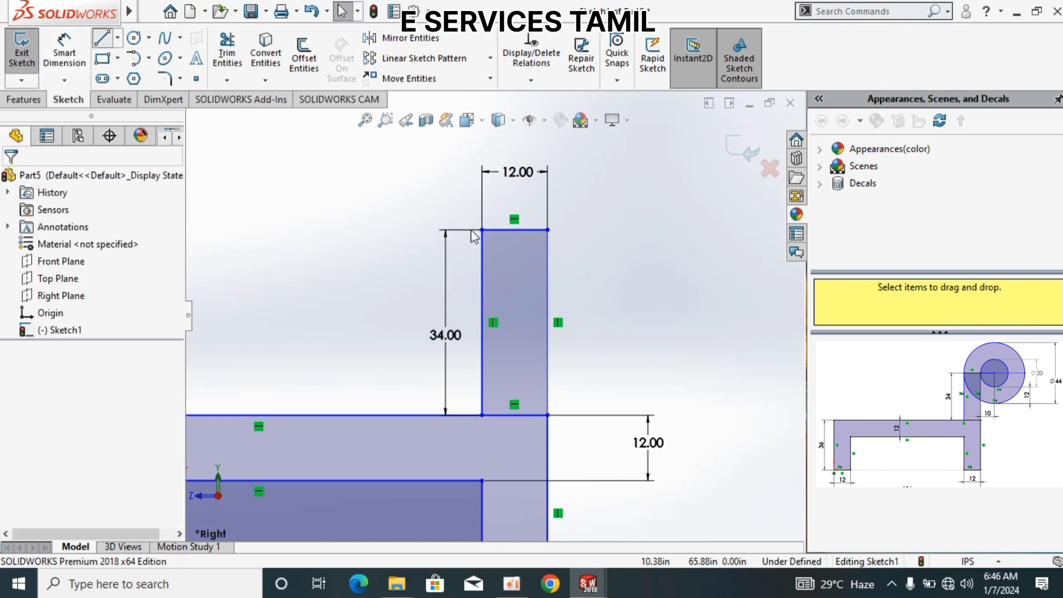
- Sketch a horizontal line about 18 in long outward from the upright's top right corner
{"action": "key", "text": "l"}
{"action": "left_click", "coordinate": [548, 229]}
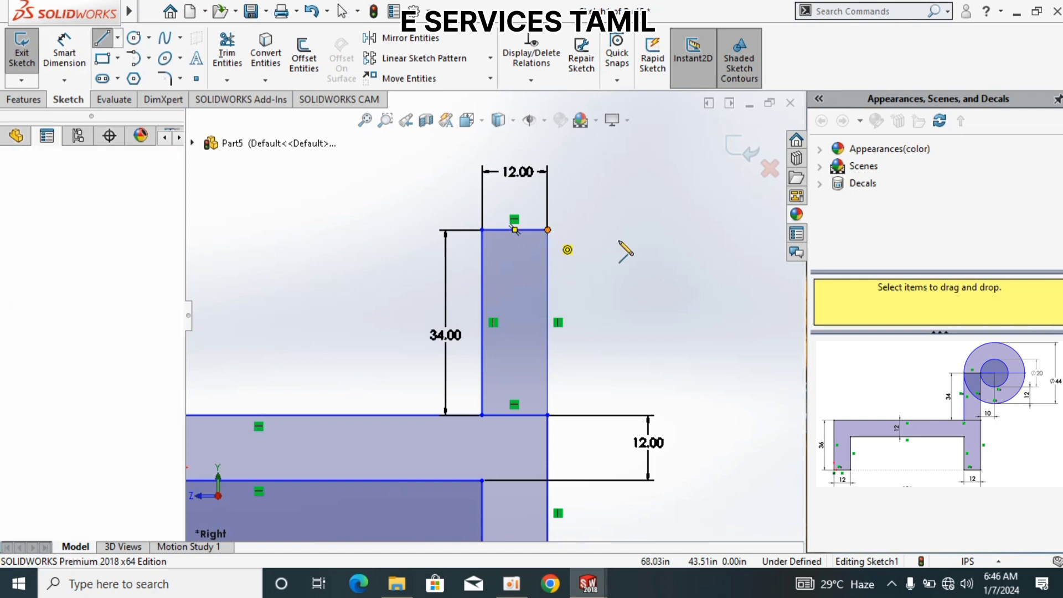
{"action": "left_click", "coordinate": [647, 230]}
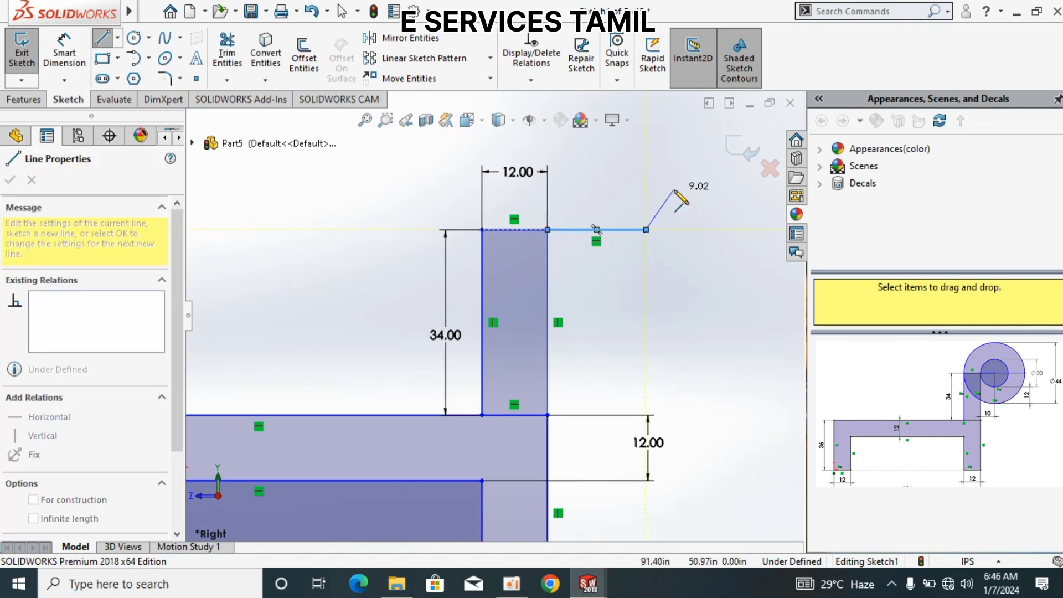
{"action": "key", "text": "Escape"}
{"action": "key", "text": "Escape"}
- Dimension the new horizontal line beside the upright's top as 10 in long
{"action": "left_click", "coordinate": [63, 67]}
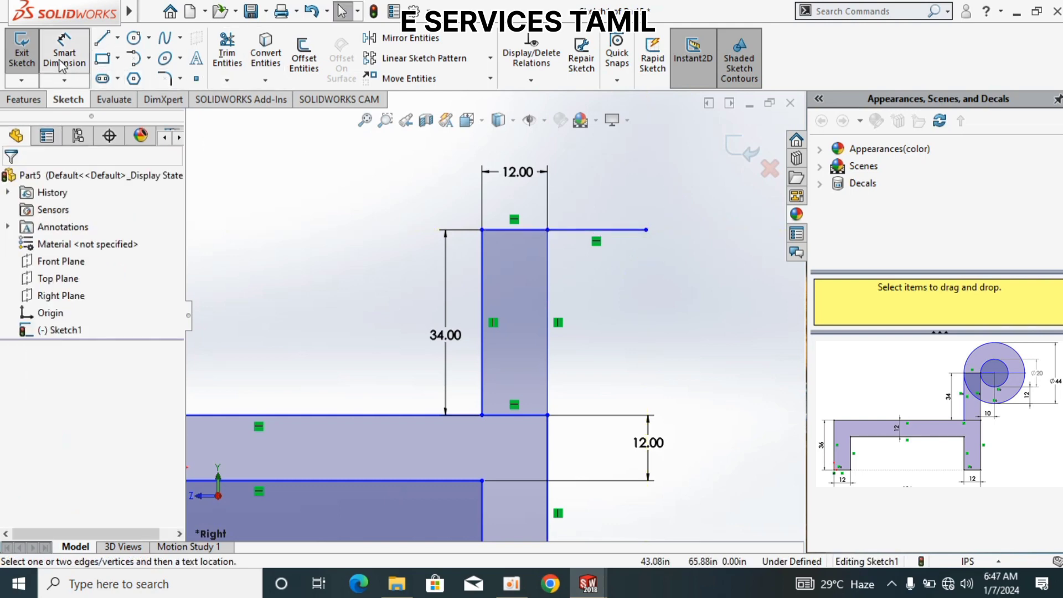
{"action": "left_click", "coordinate": [596, 242]}
{"action": "left_click", "coordinate": [596, 284]}
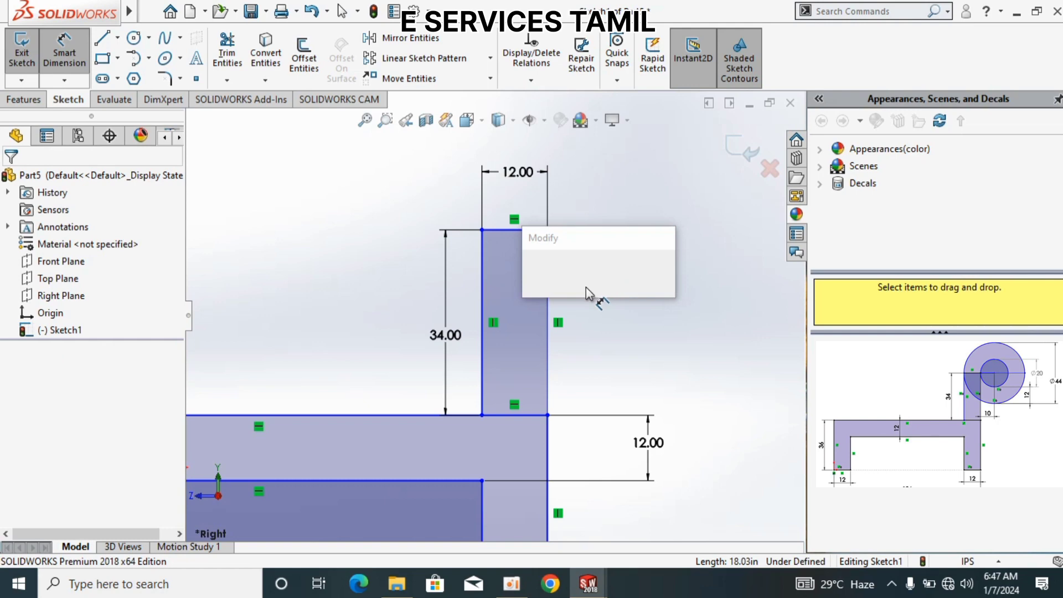
{"action": "type", "text": "10"}
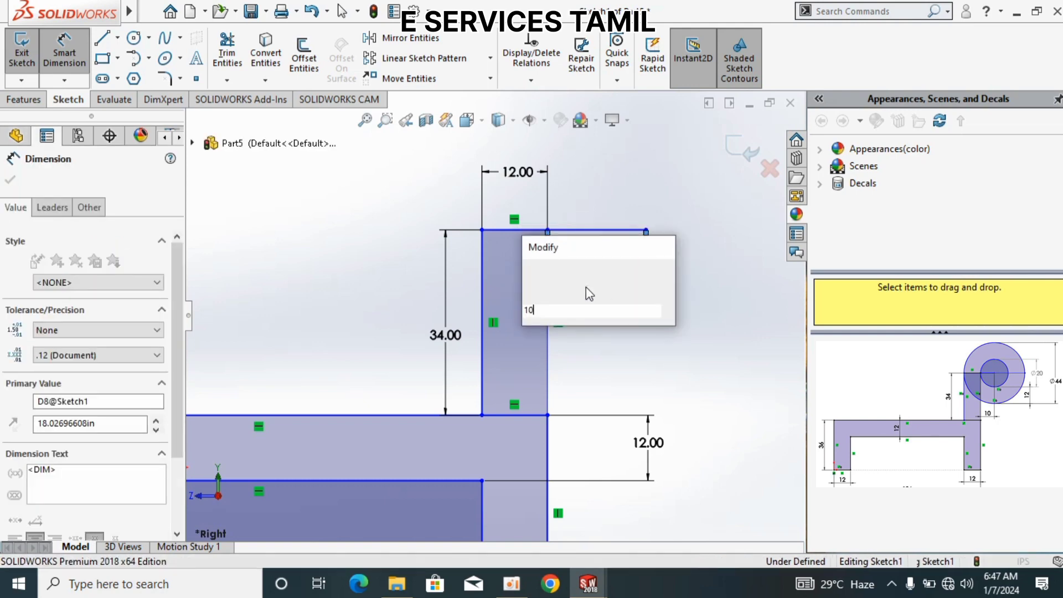
{"action": "key", "text": "Return"}
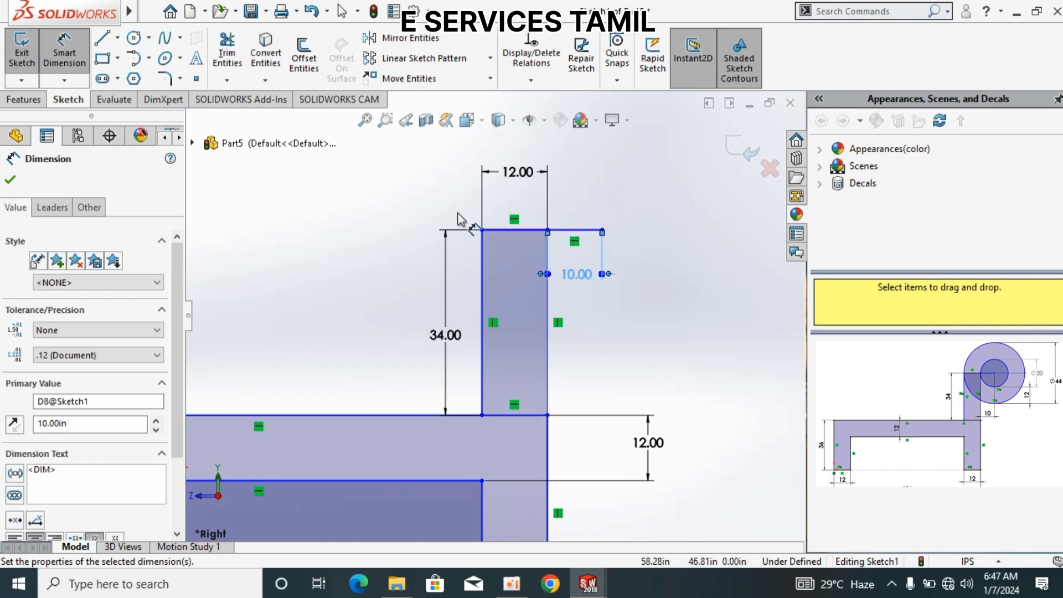
{"action": "left_click", "coordinate": [71, 60]}
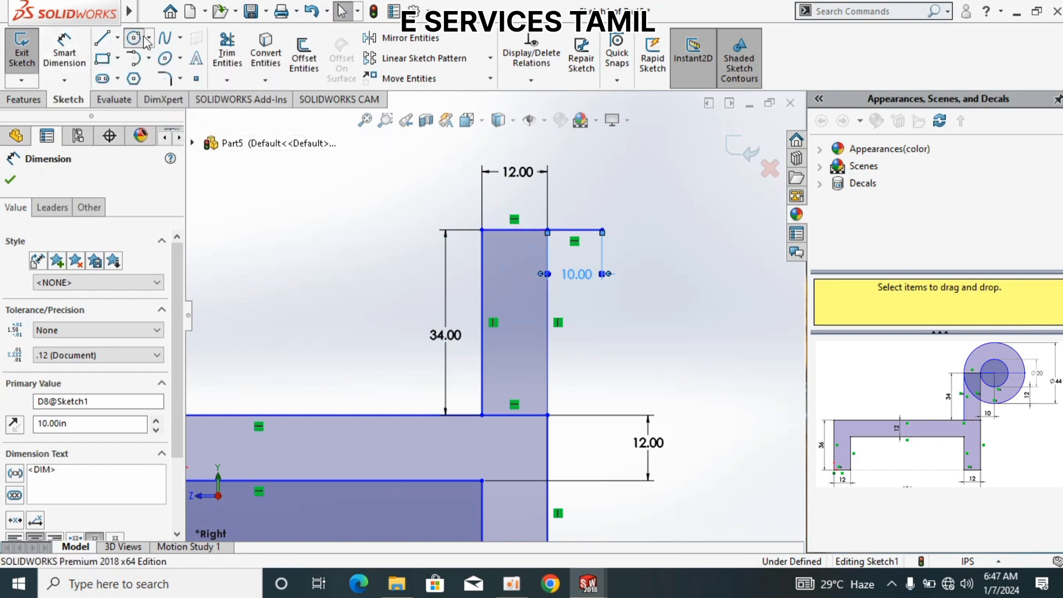
- Sketch two concentric circles, 20 in and 44 in in diameter, centred on the free end of the 10 in line
{"action": "left_click", "coordinate": [603, 230]}
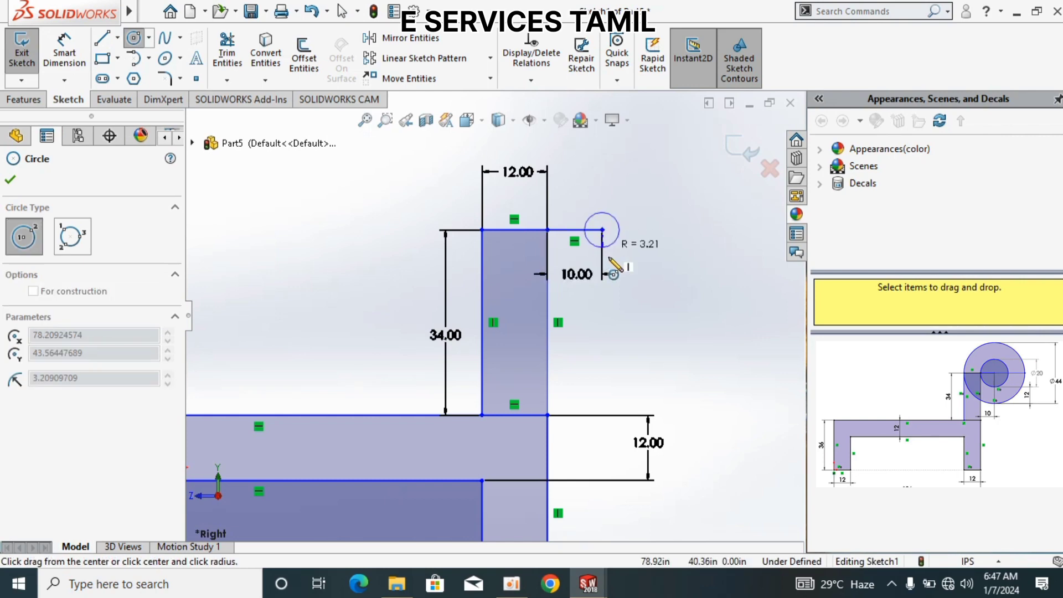
{"action": "left_click", "coordinate": [626, 285]}
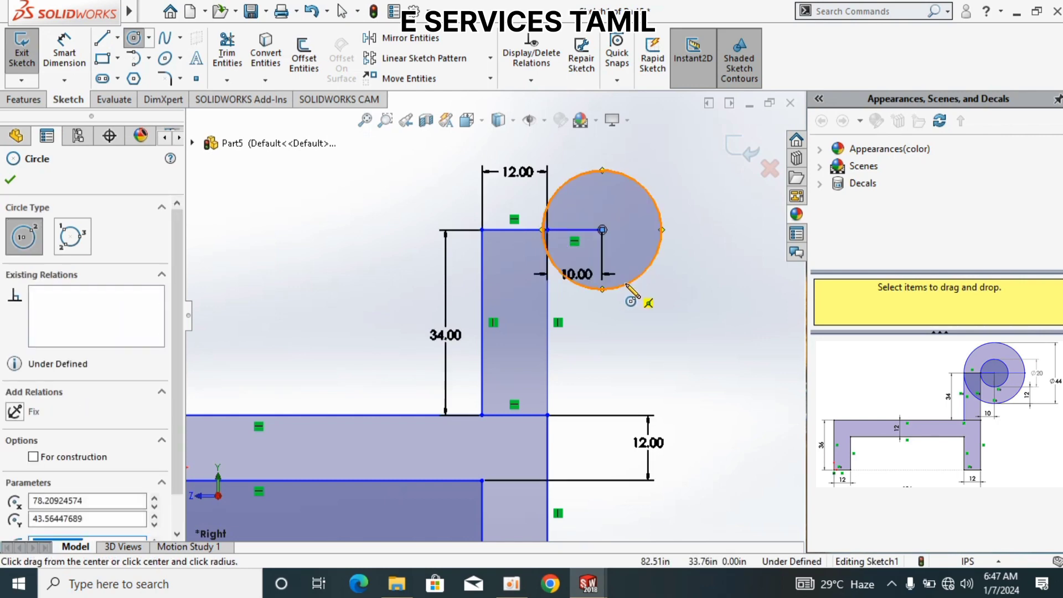
{"action": "key", "text": "Return"}
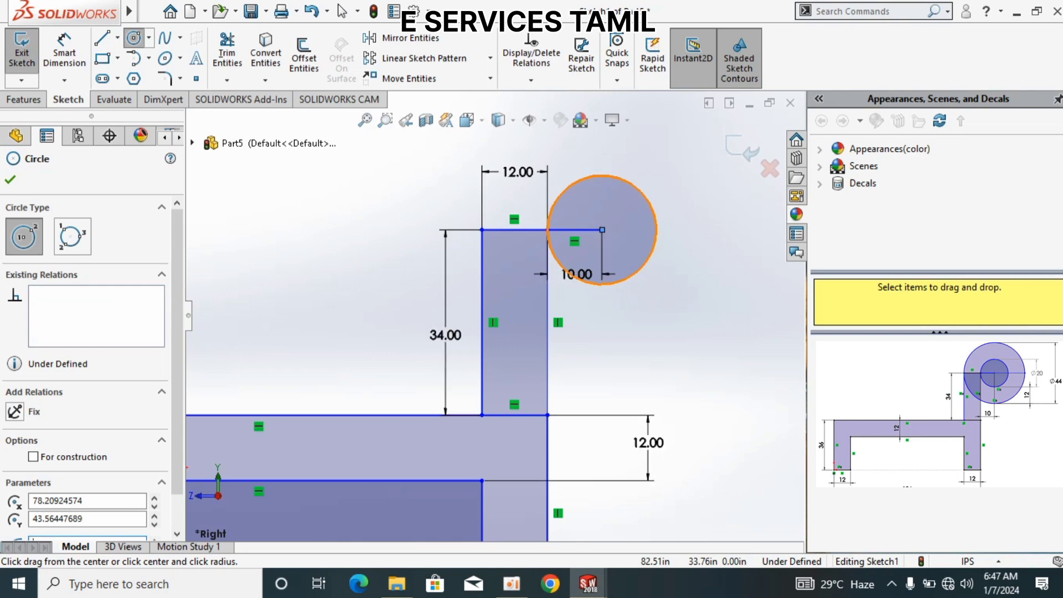
{"action": "left_click", "coordinate": [603, 230]}
{"action": "left_click", "coordinate": [652, 318]}
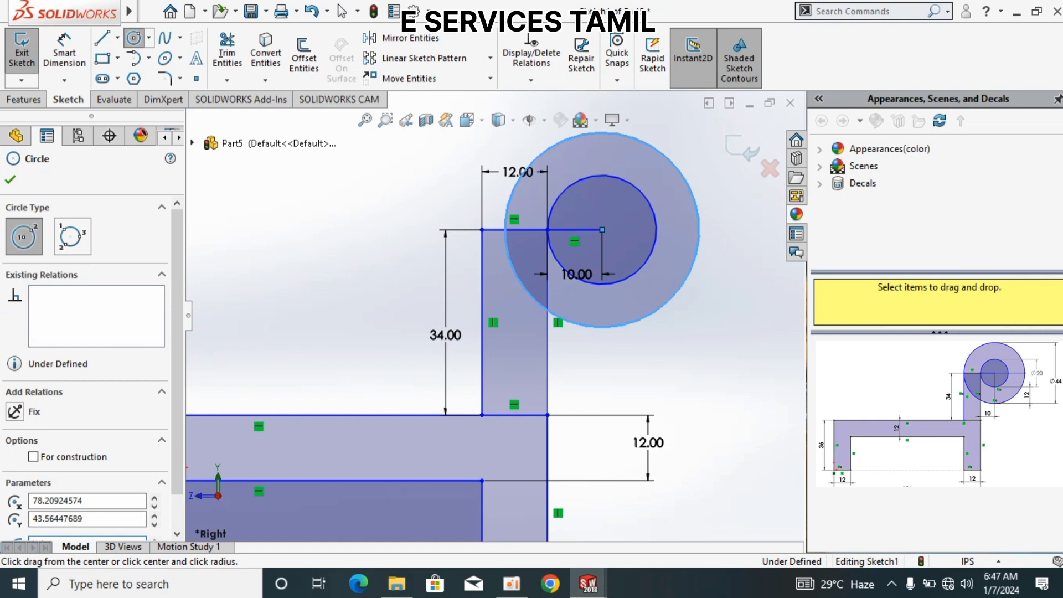
{"action": "key", "text": "Return"}
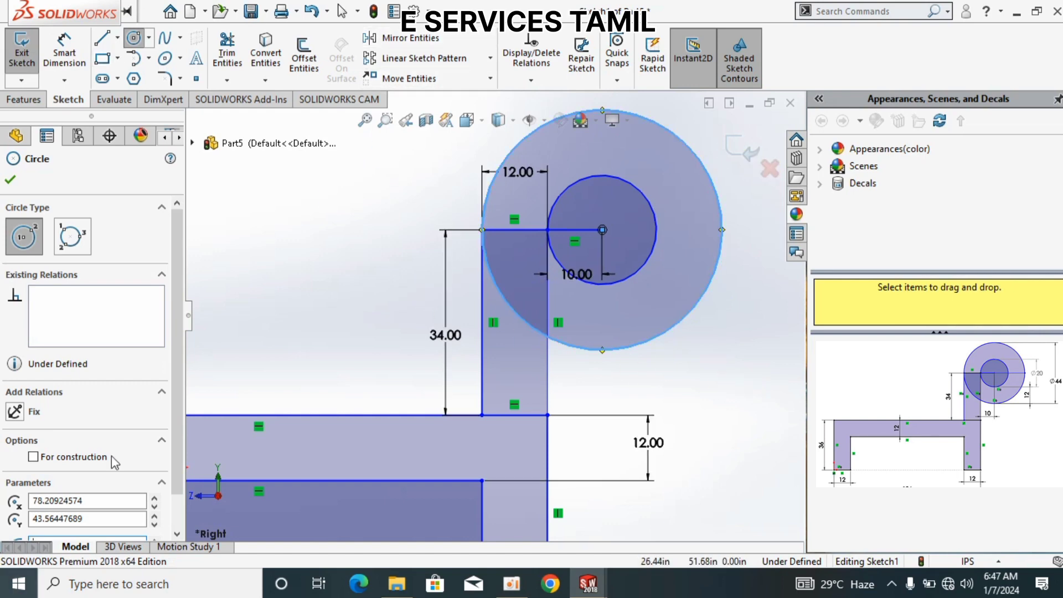
{"action": "left_click", "coordinate": [10, 180]}
- Sketch a horizontal line from the circles' centre to the right quadrant of the outer circle
{"action": "scroll", "coordinate": [421, 251], "scroll_direction": "up", "scroll_amount": 2}
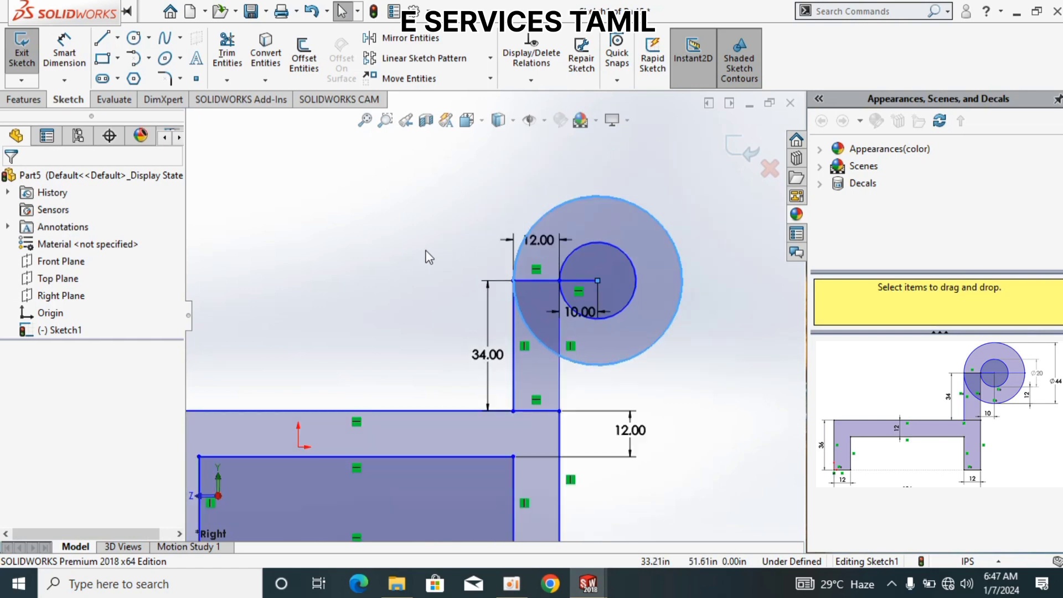
{"action": "scroll", "coordinate": [426, 251], "scroll_direction": "up", "scroll_amount": 3}
{"action": "scroll", "coordinate": [443, 350], "scroll_direction": "up", "scroll_amount": 3}
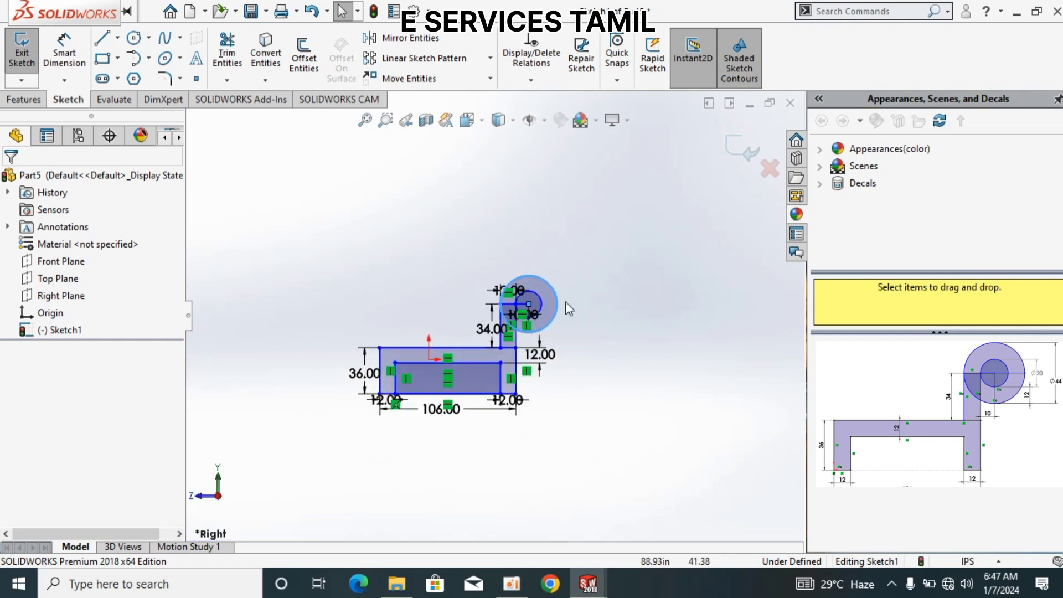
{"action": "scroll", "coordinate": [566, 308], "scroll_direction": "down", "scroll_amount": 3}
{"action": "scroll", "coordinate": [492, 307], "scroll_direction": "down", "scroll_amount": 3}
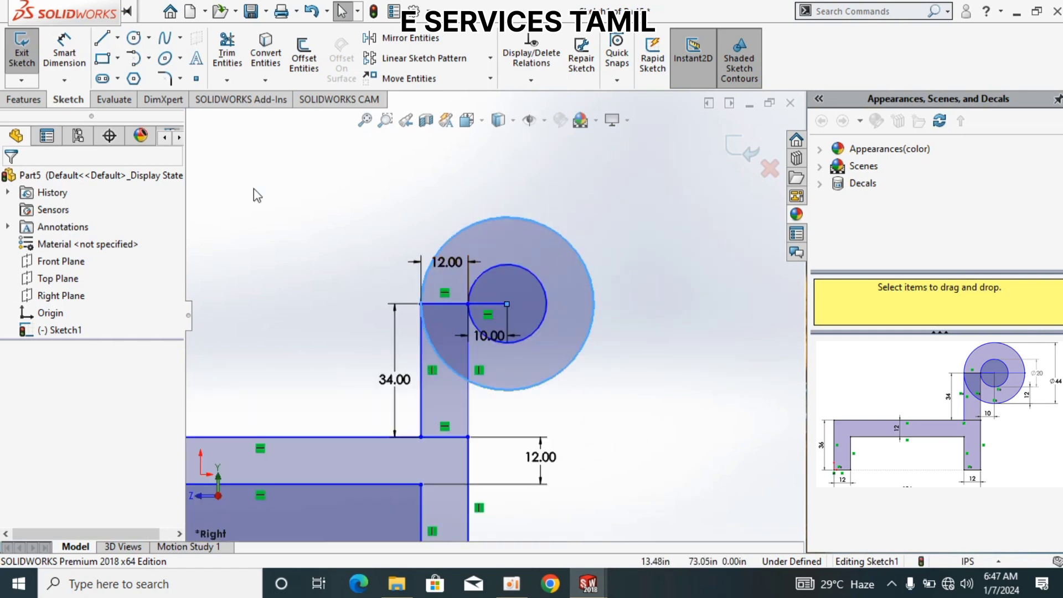
{"action": "left_click", "coordinate": [102, 38]}
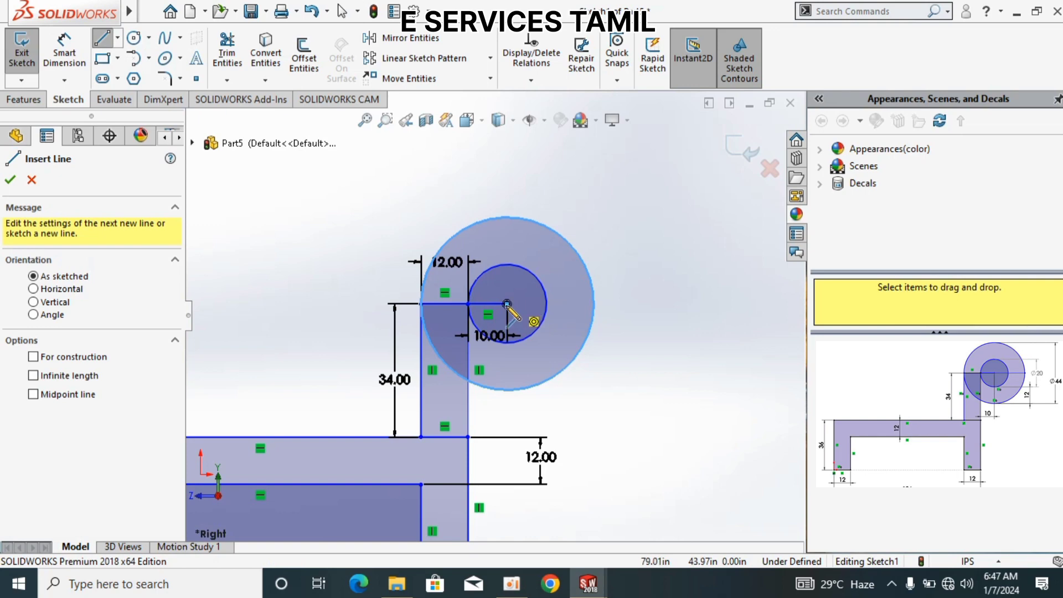
{"action": "left_click", "coordinate": [507, 304]}
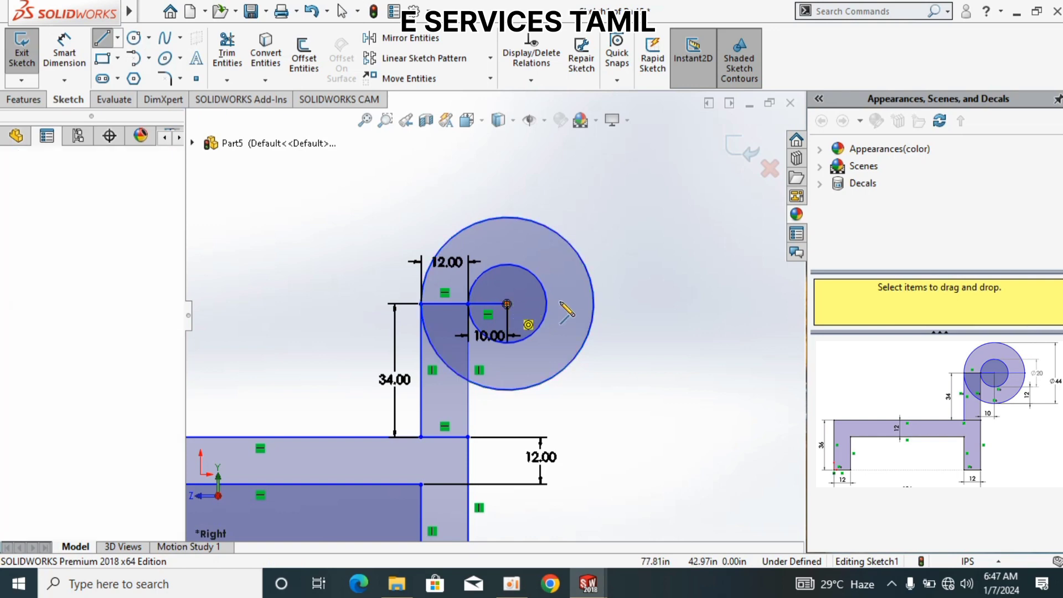
{"action": "left_click", "coordinate": [594, 304]}
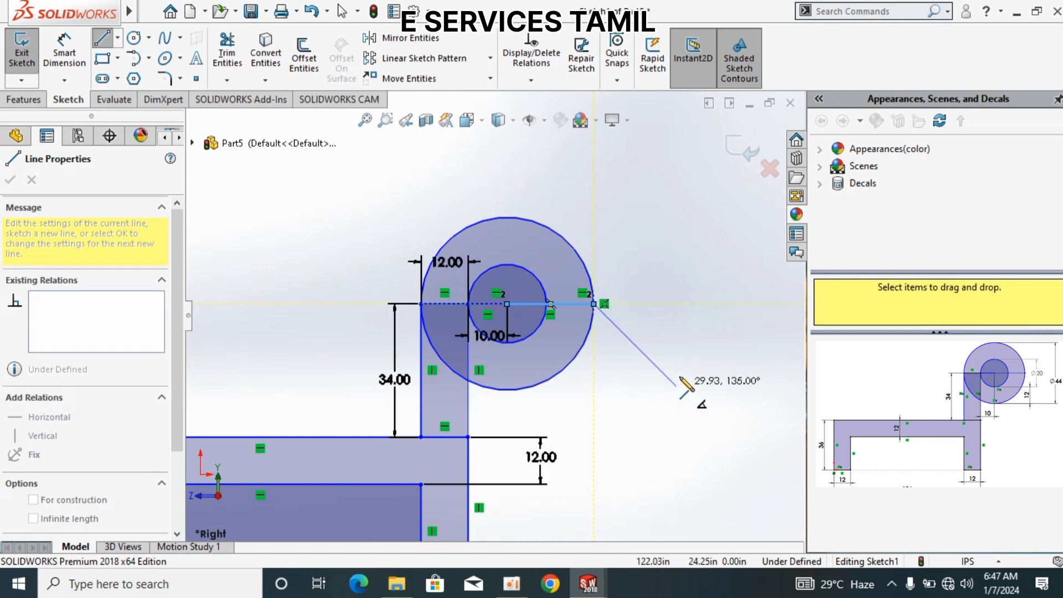
{"action": "key", "text": "Escape"}
- Power trim the bottom line between the two legs and the line separating the upright from the horizontal bar
{"action": "scroll", "coordinate": [684, 289], "scroll_direction": "down", "scroll_amount": 3}
{"action": "scroll", "coordinate": [690, 303], "scroll_direction": "up", "scroll_amount": 7}
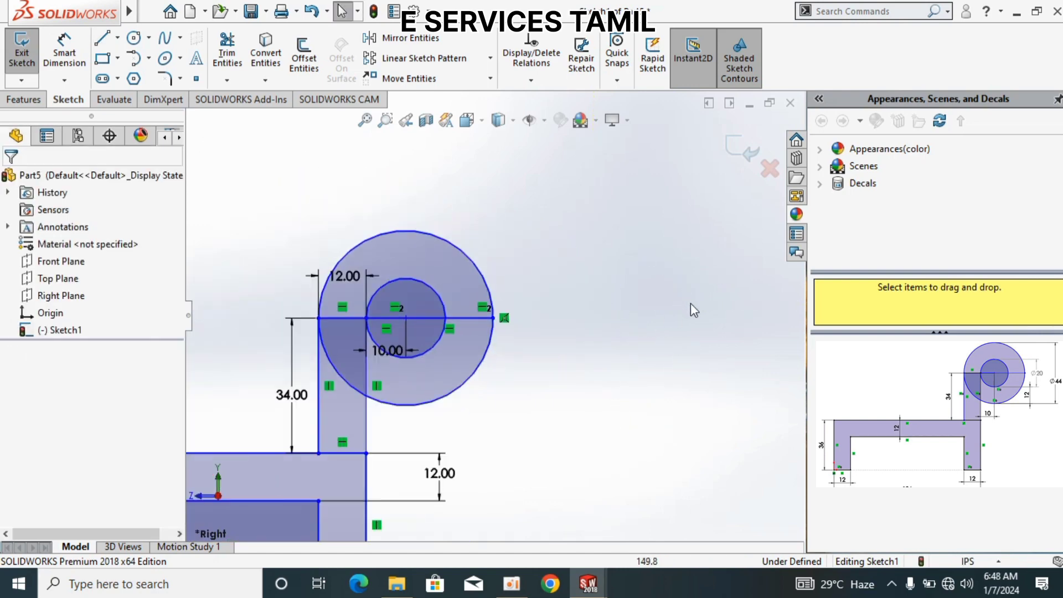
{"action": "scroll", "coordinate": [493, 318], "scroll_direction": "up", "scroll_amount": 2}
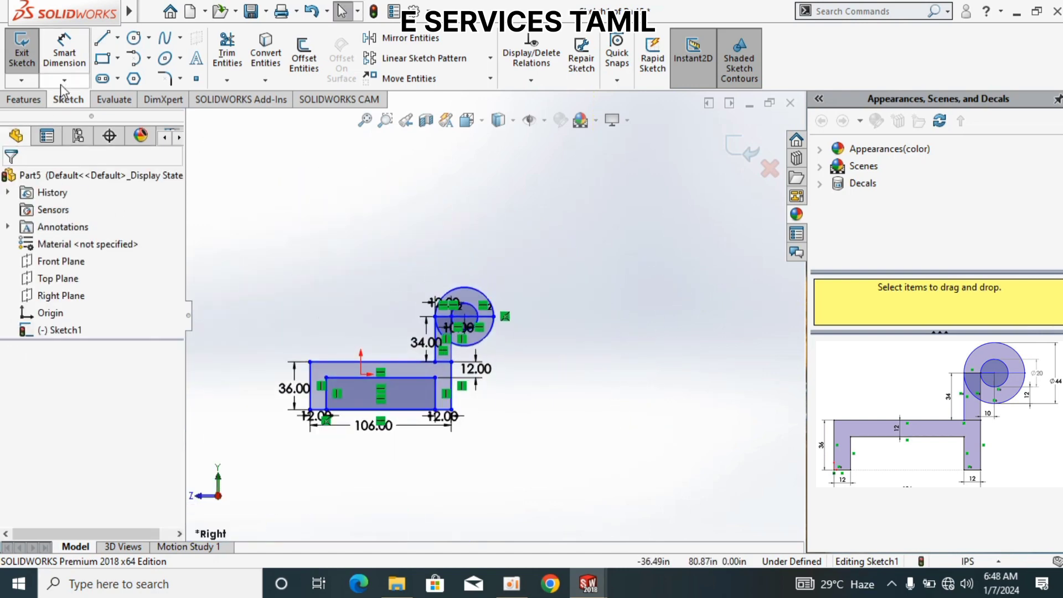
{"action": "left_click", "coordinate": [227, 59]}
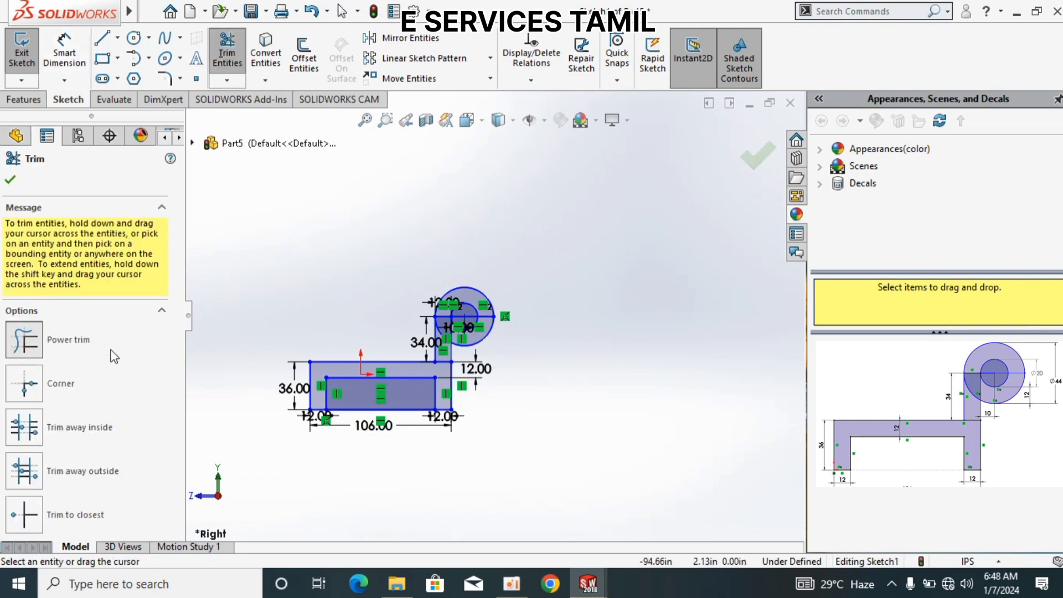
{"action": "scroll", "coordinate": [392, 426], "scroll_direction": "down", "scroll_amount": 4}
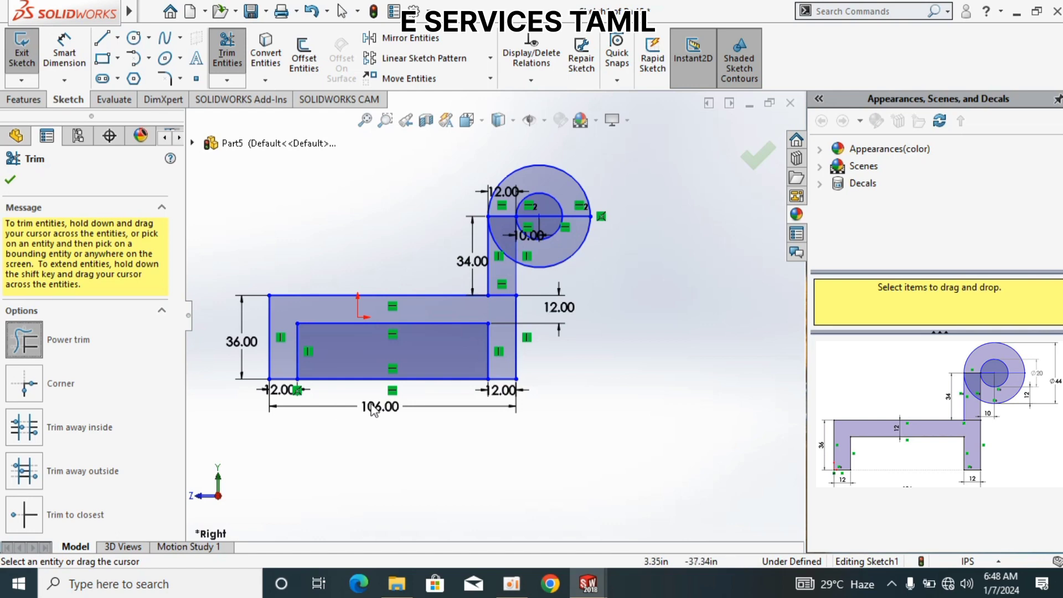
{"action": "left_click_drag", "start_coordinate": [359, 347], "coordinate": [367, 382]}
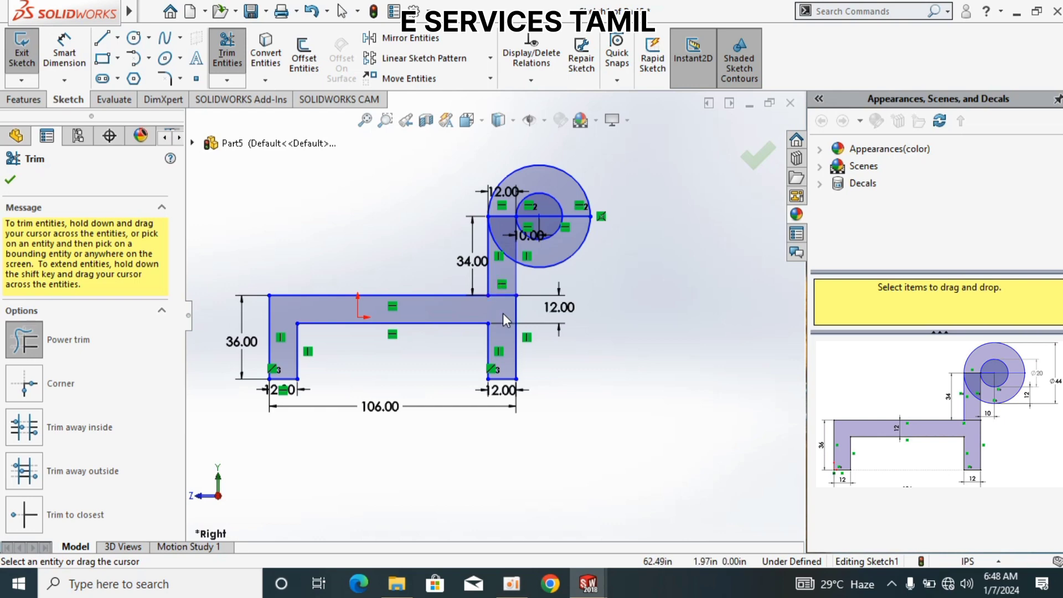
{"action": "left_click_drag", "start_coordinate": [503, 313], "coordinate": [503, 288]}
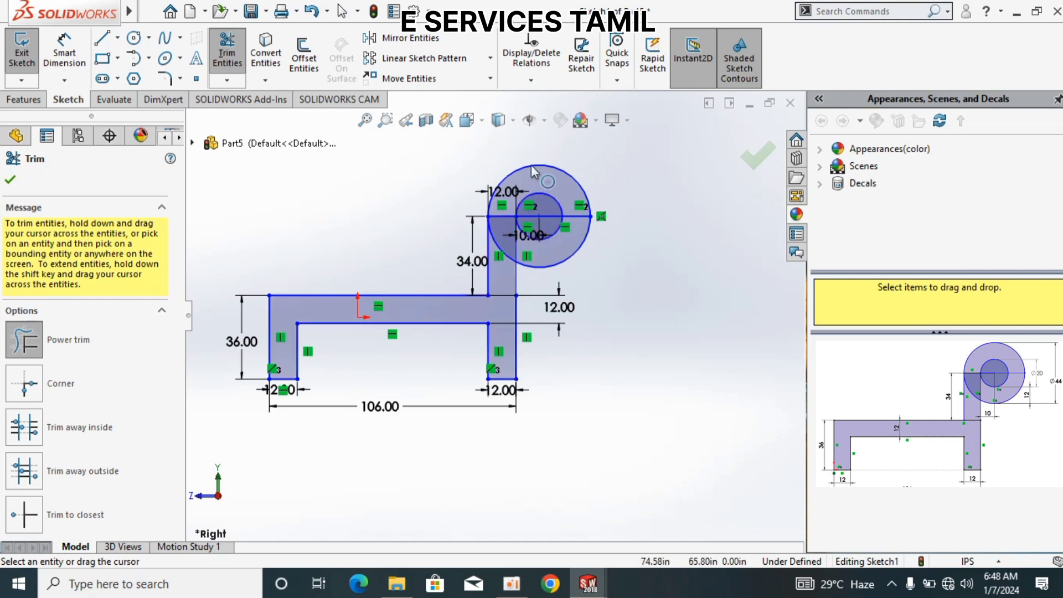
- Trim the circles' upper halves, the line inside the inner circle and the segments dividing the upright from the hook
{"action": "mouse_move", "coordinate": [541, 153]}
{"action": "left_mouse_down"}
{"action": "mouse_move", "coordinate": [539, 237]}
{"action": "mouse_move", "coordinate": [524, 195]}
{"action": "left_mouse_up"}
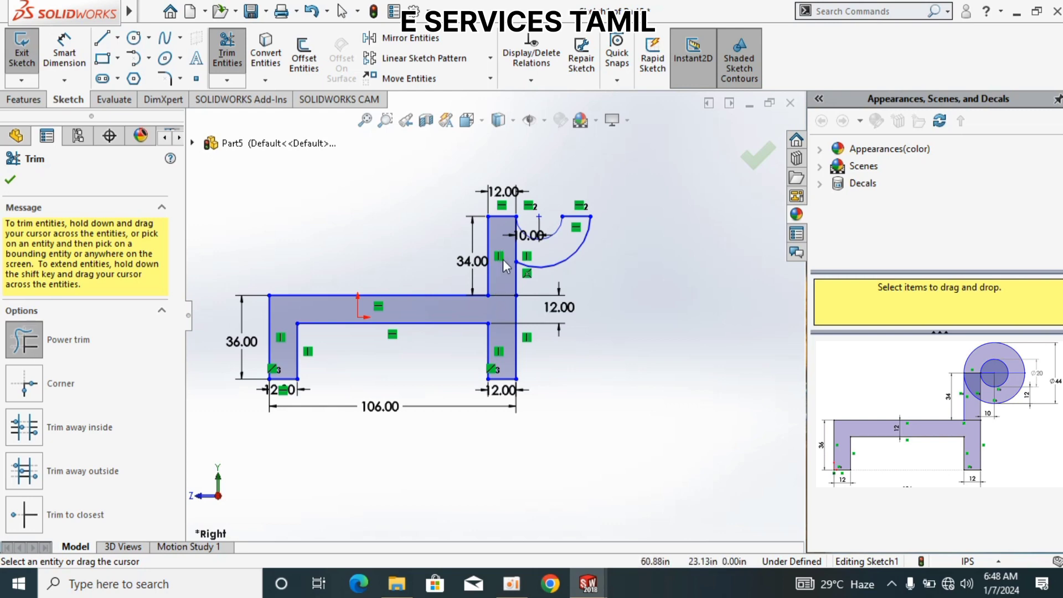
{"action": "left_click_drag", "start_coordinate": [515, 249], "coordinate": [523, 249]}
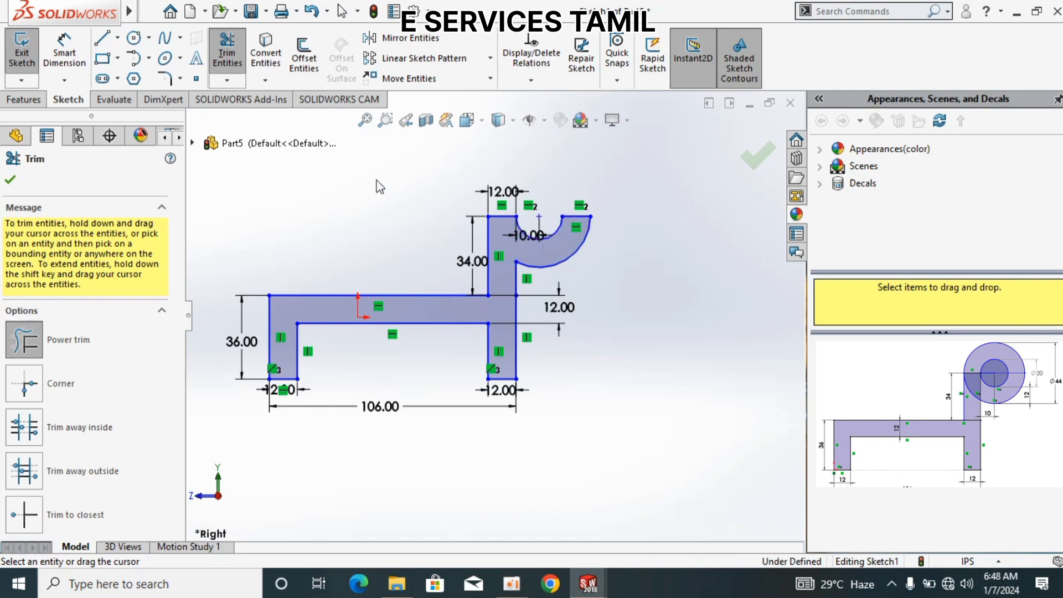
{"action": "left_click", "coordinate": [9, 180]}
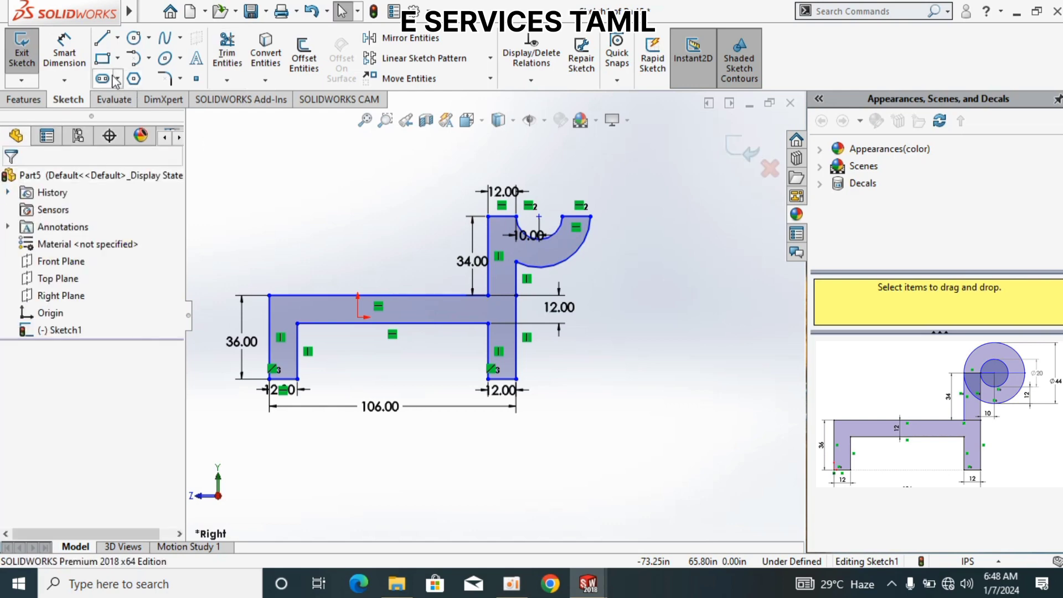
- Fillet the corners where the upright meets the horizontal bar and the hook with a 12 in radius, and exit the sketch
{"action": "left_click", "coordinate": [175, 79]}
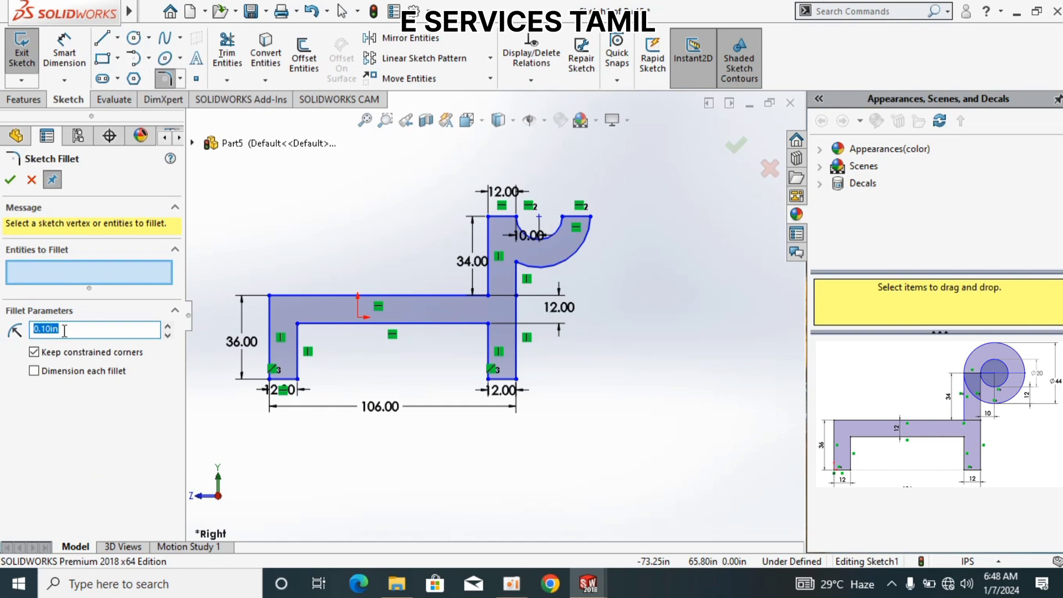
{"action": "type", "text": "12."}
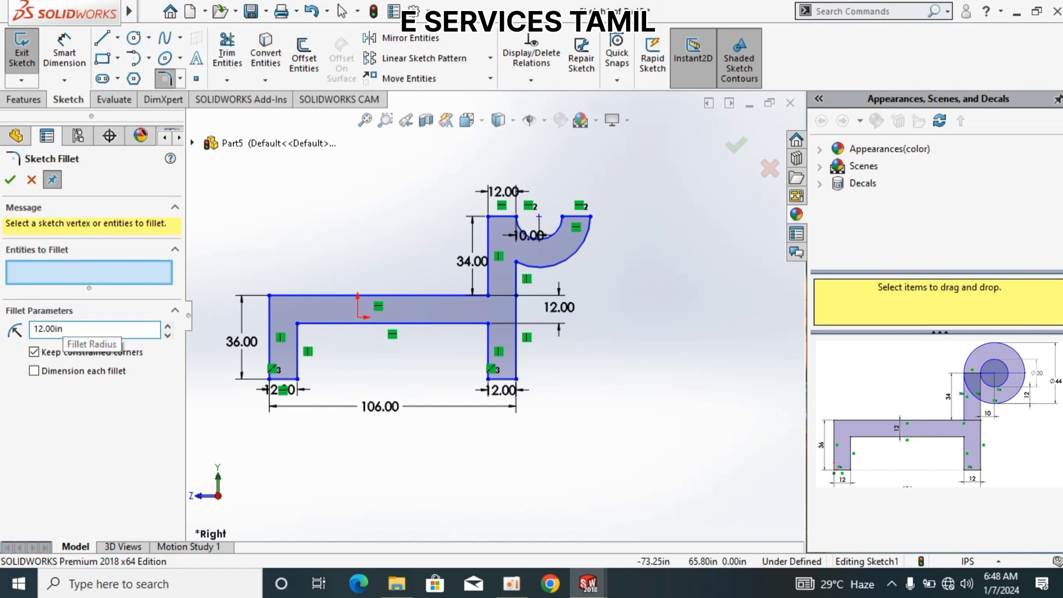
{"action": "left_click", "coordinate": [485, 287]}
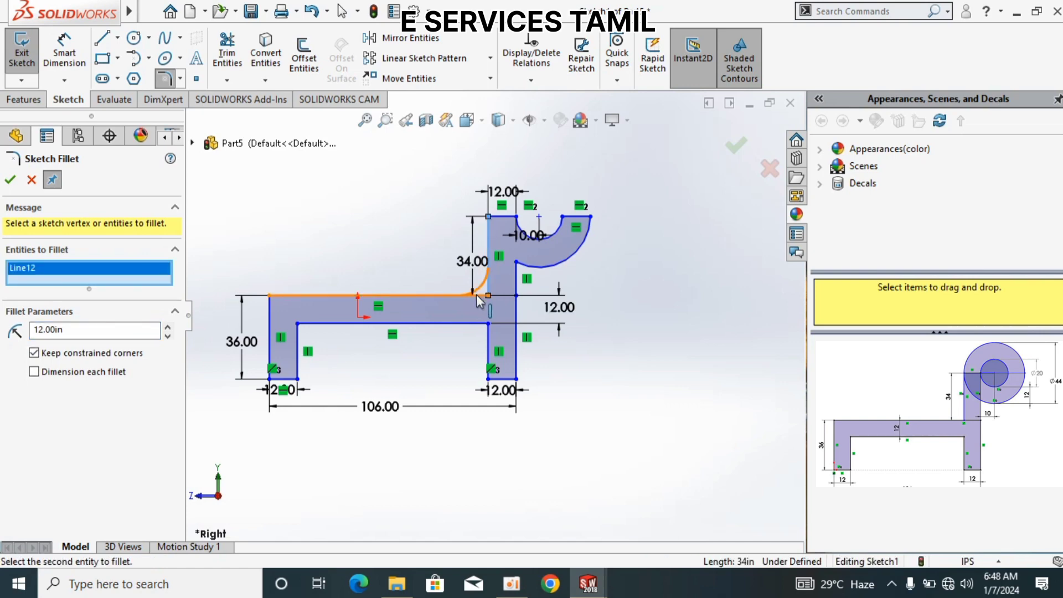
{"action": "left_click", "coordinate": [478, 297]}
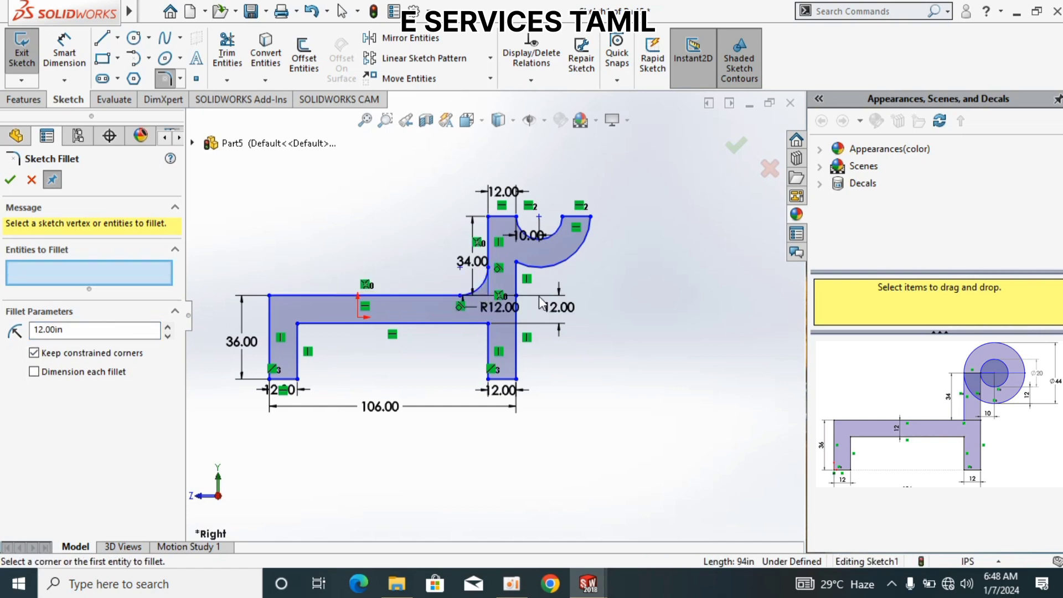
{"action": "left_click", "coordinate": [520, 286]}
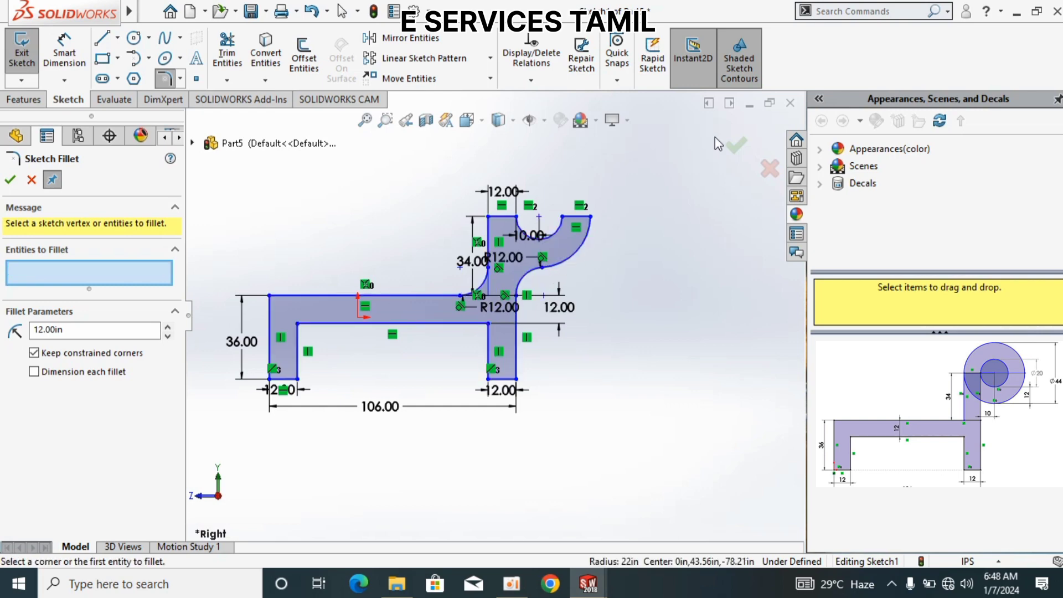
{"action": "left_click", "coordinate": [740, 146]}
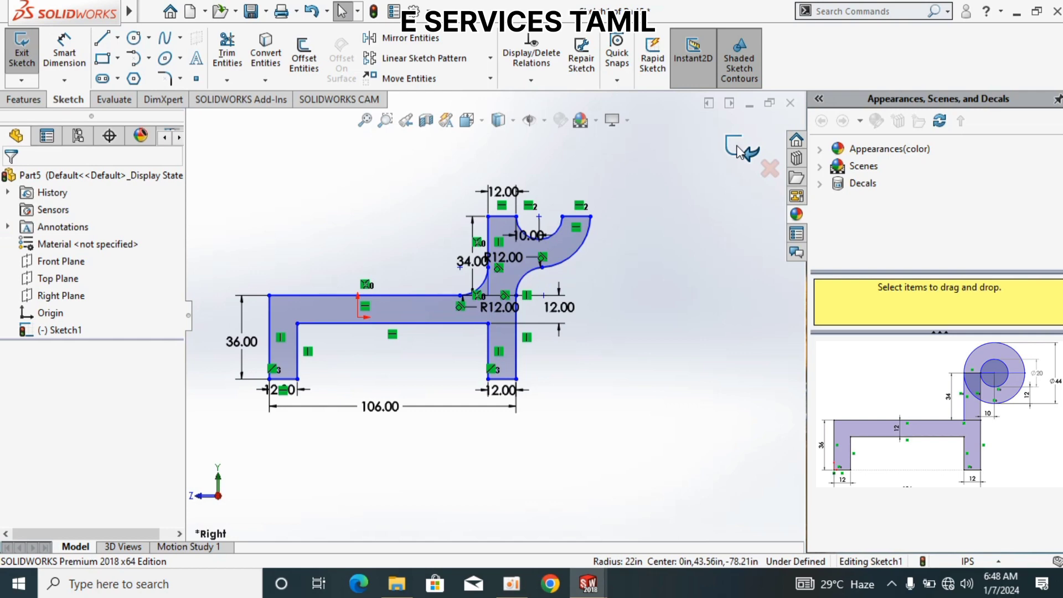
{"action": "left_click", "coordinate": [738, 149]}
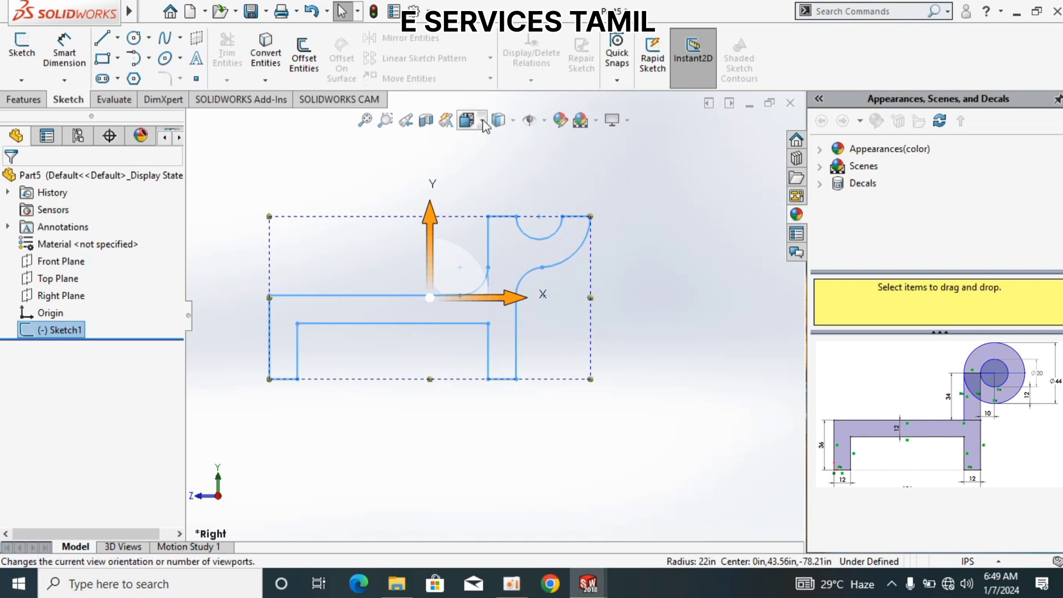
- Extrude the bracket profile 82 in blind in the reversed direction, working in isometric view
{"action": "left_click", "coordinate": [483, 123]}
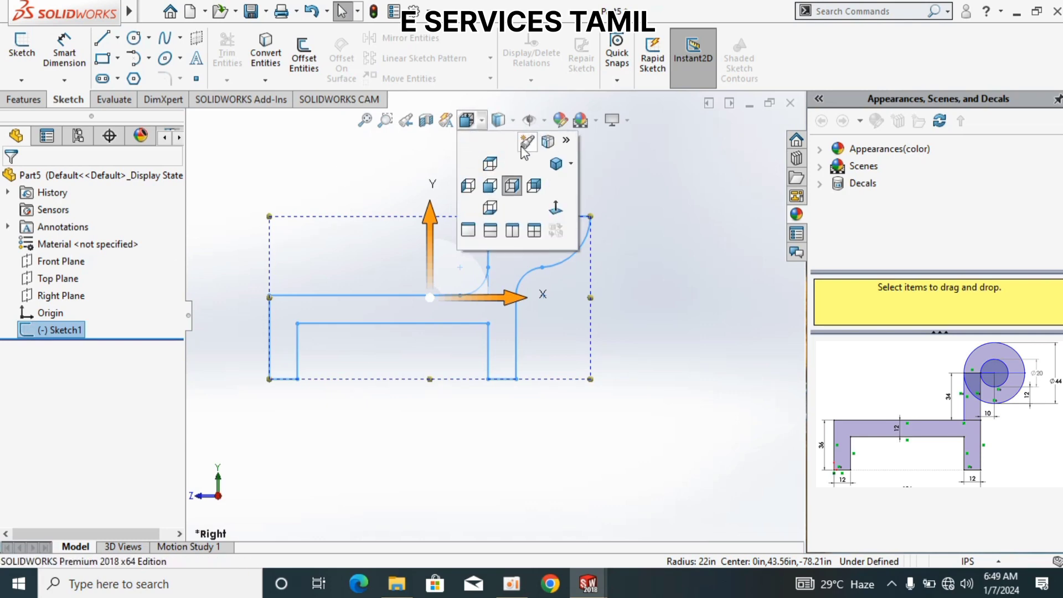
{"action": "left_click", "coordinate": [556, 166]}
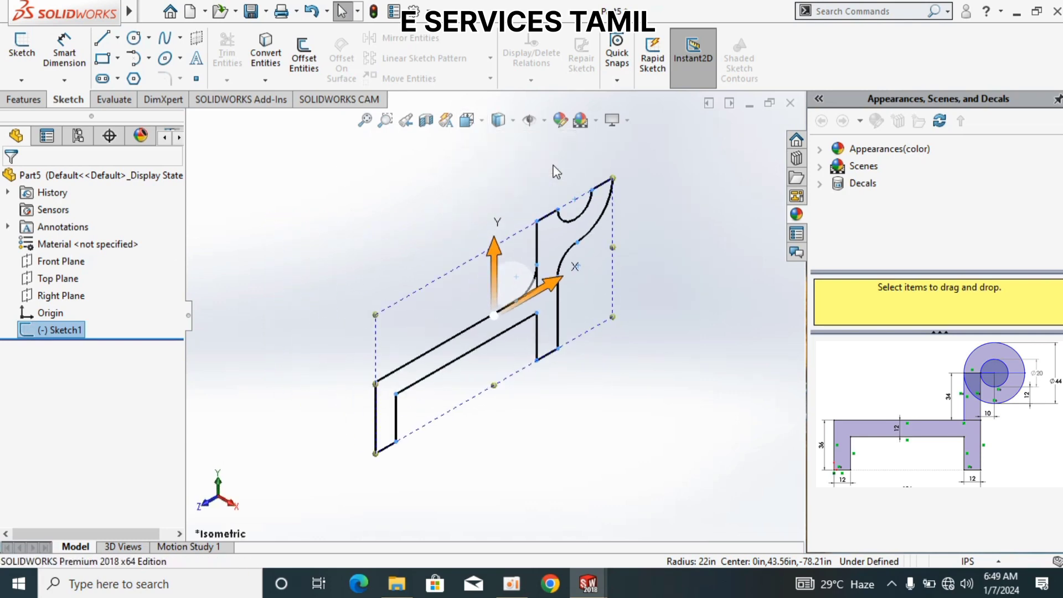
{"action": "left_click", "coordinate": [25, 100]}
{"action": "left_click", "coordinate": [26, 55]}
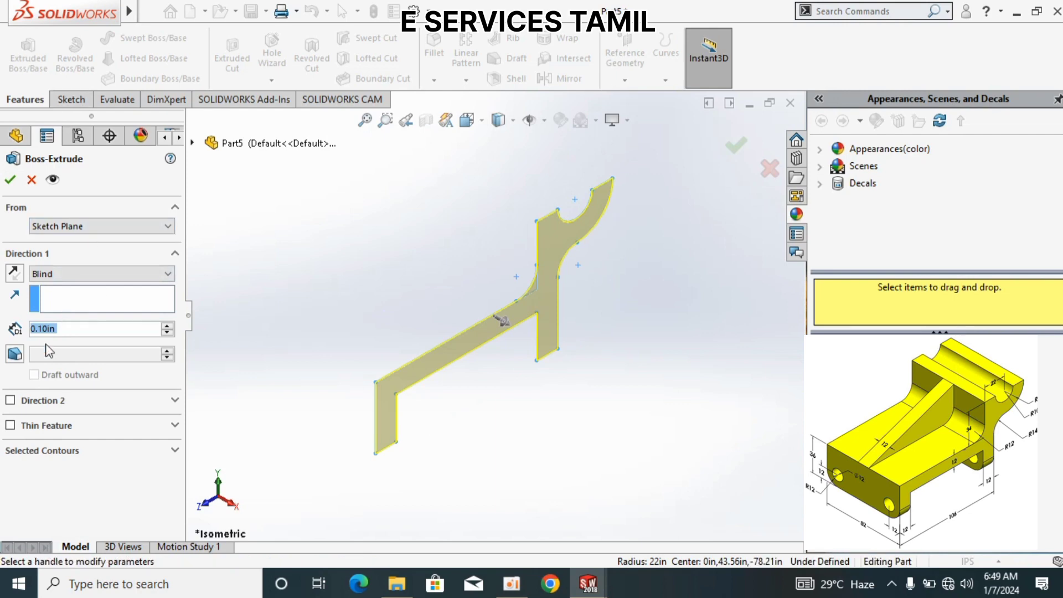
{"action": "key", "text": "BackSpace"}
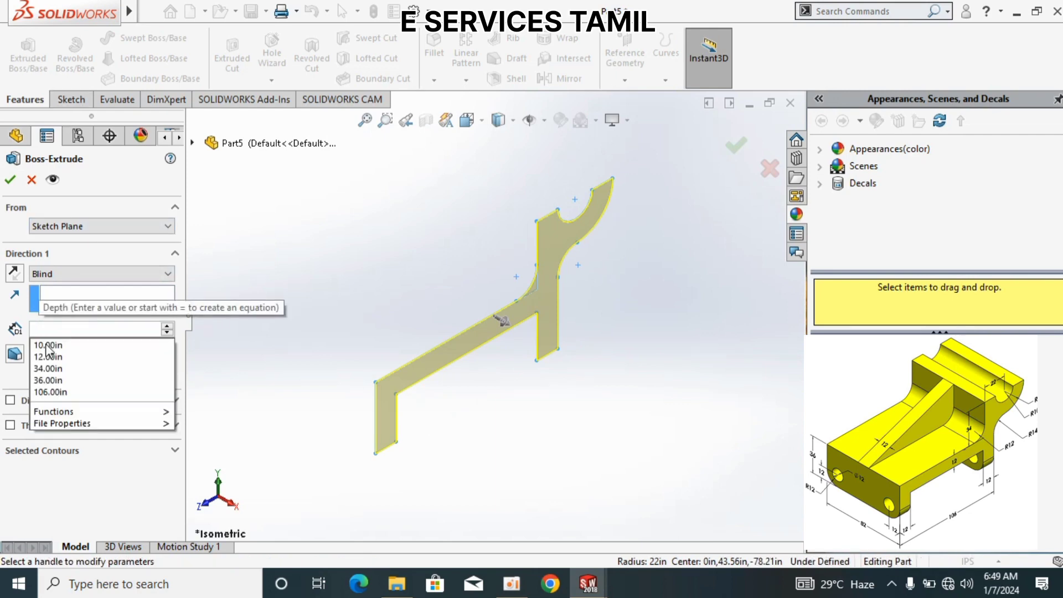
{"action": "type", "text": "82"}
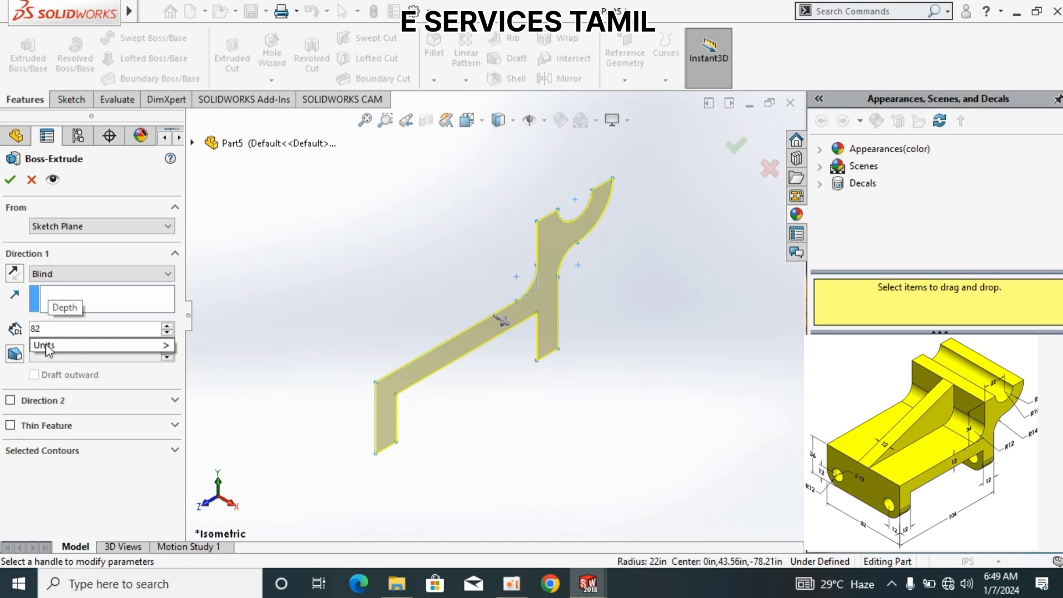
{"action": "key", "text": "Return"}
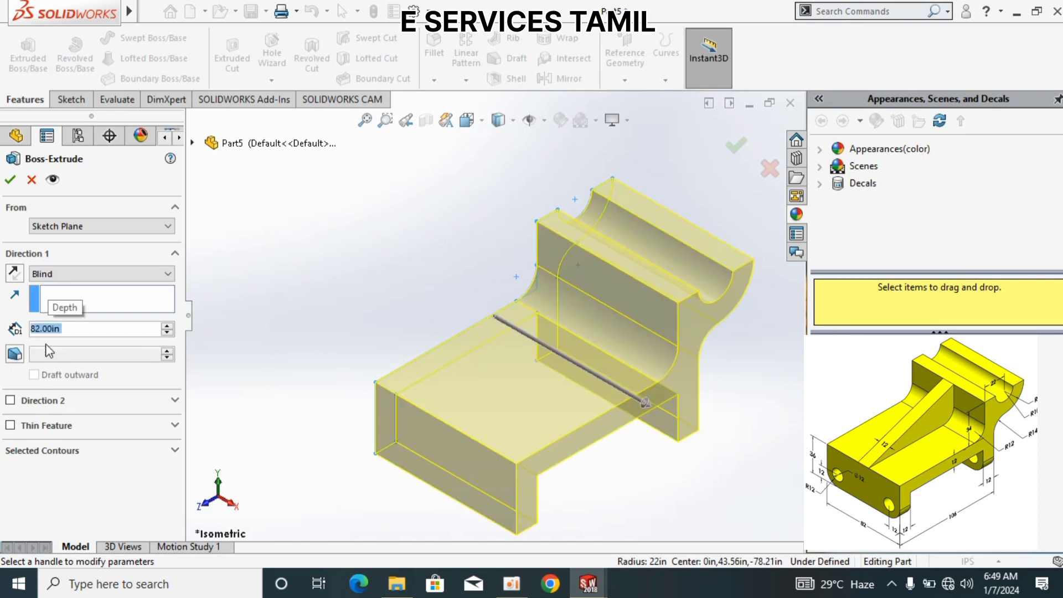
{"action": "left_click", "coordinate": [14, 273]}
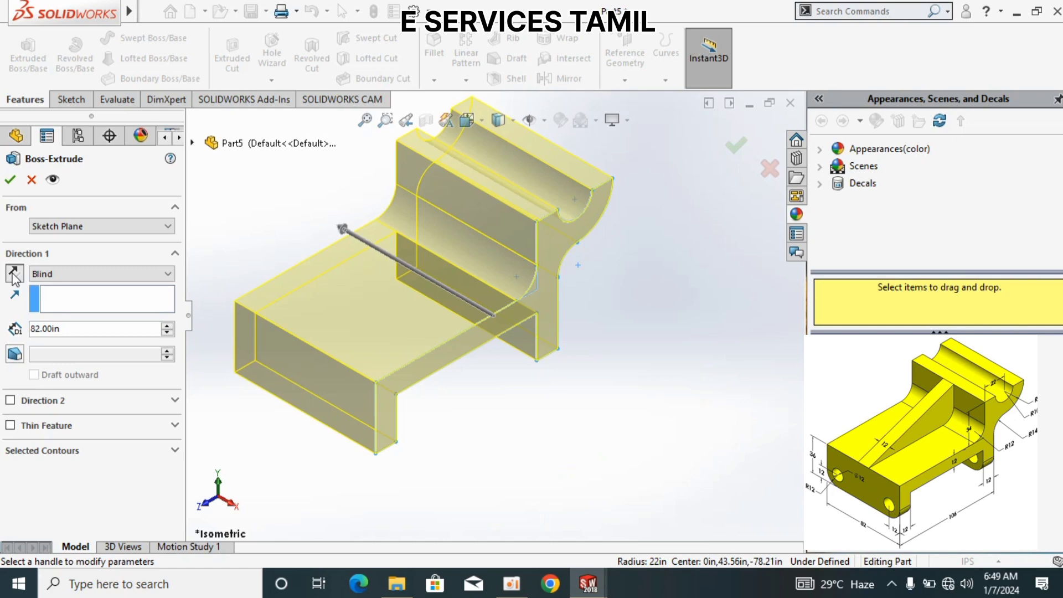
{"action": "left_click", "coordinate": [735, 140]}
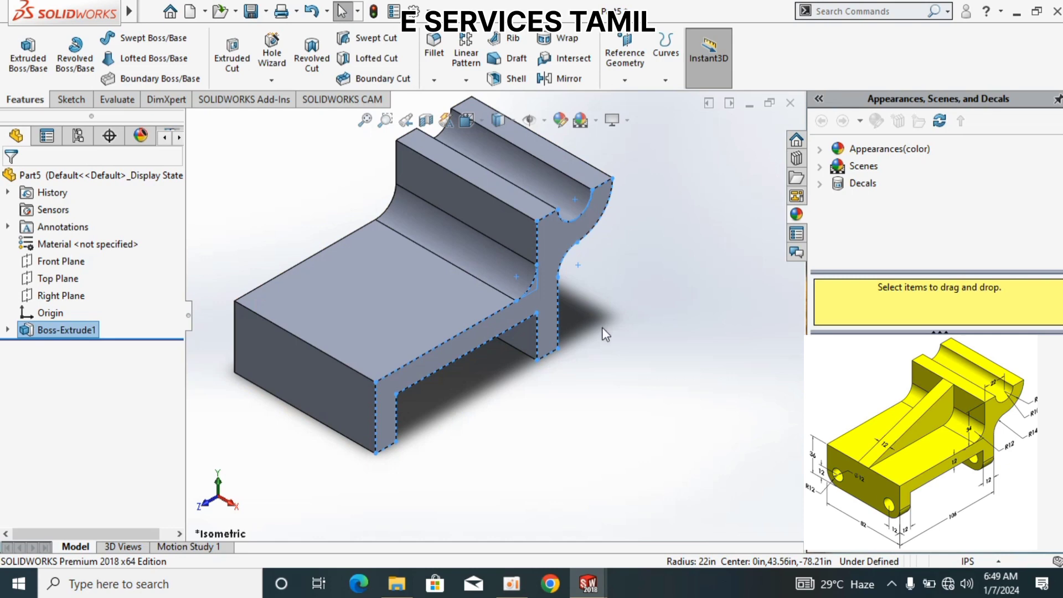
- Create a reference plane offset 41 in from the bracket's profile-shaped side face, flipped into the body
{"action": "scroll", "coordinate": [630, 390], "scroll_direction": "up", "scroll_amount": 3}
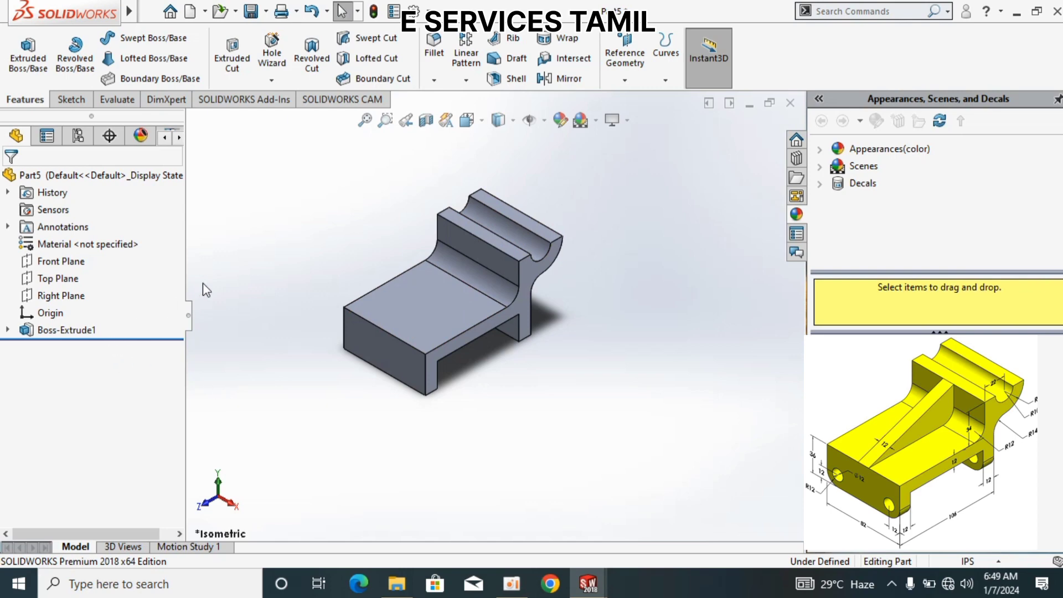
{"action": "left_click", "coordinate": [633, 44]}
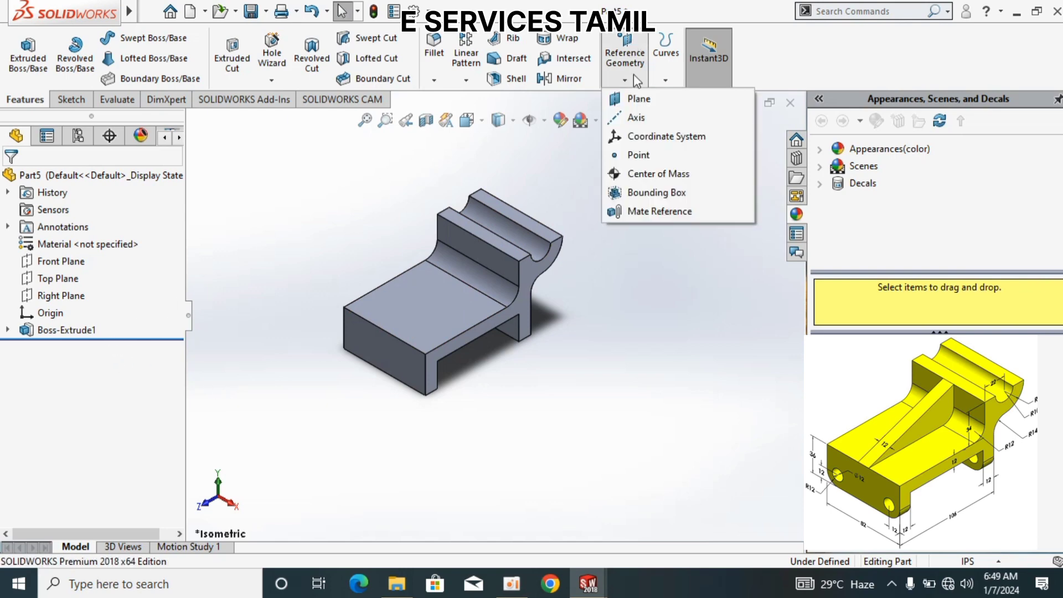
{"action": "left_click", "coordinate": [637, 101]}
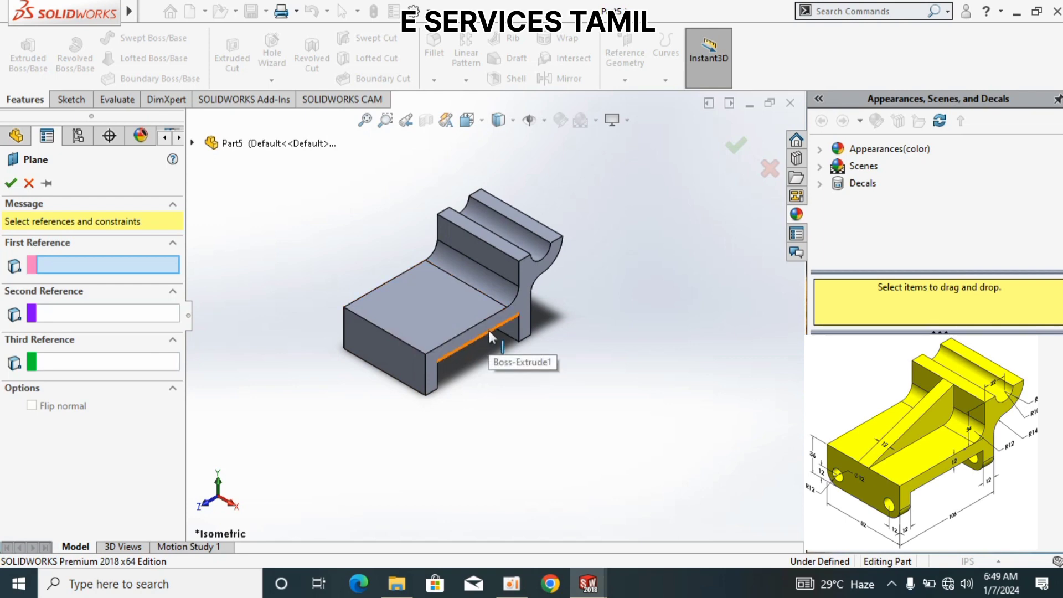
{"action": "left_click", "coordinate": [524, 305]}
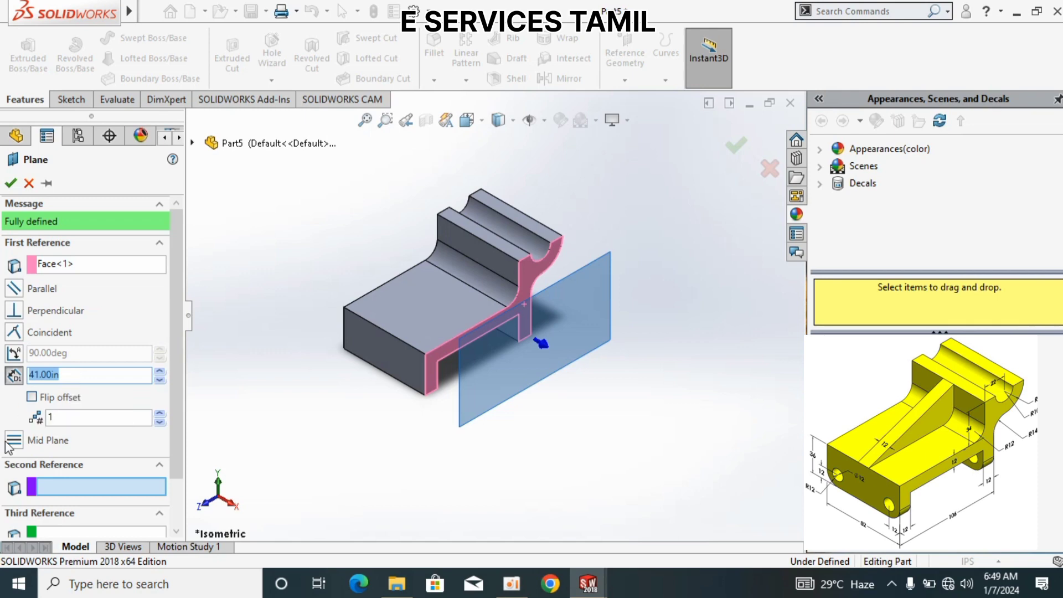
{"action": "left_click", "coordinate": [31, 398]}
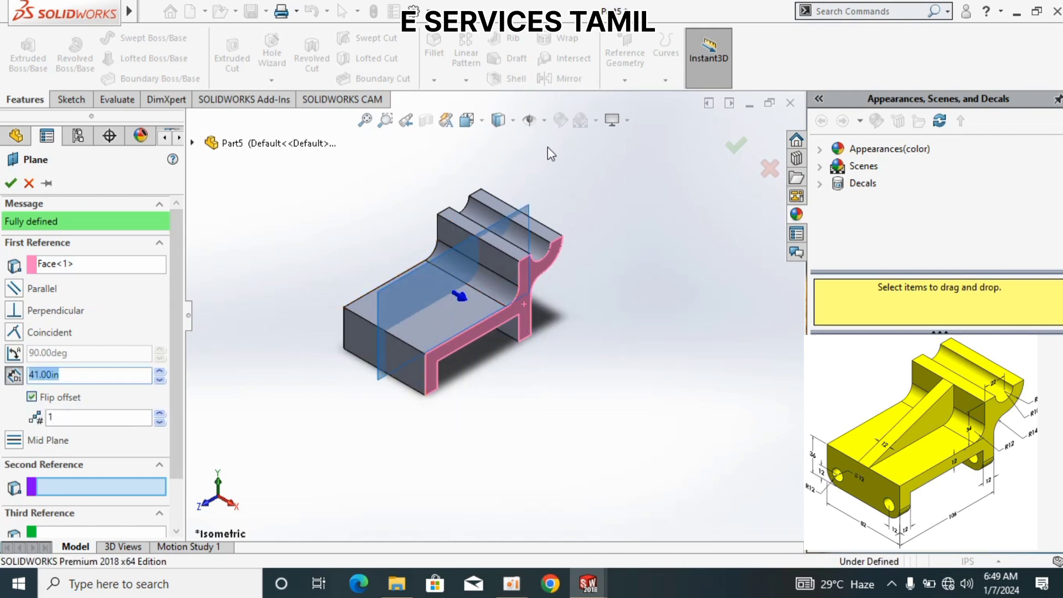
{"action": "left_click", "coordinate": [736, 145]}
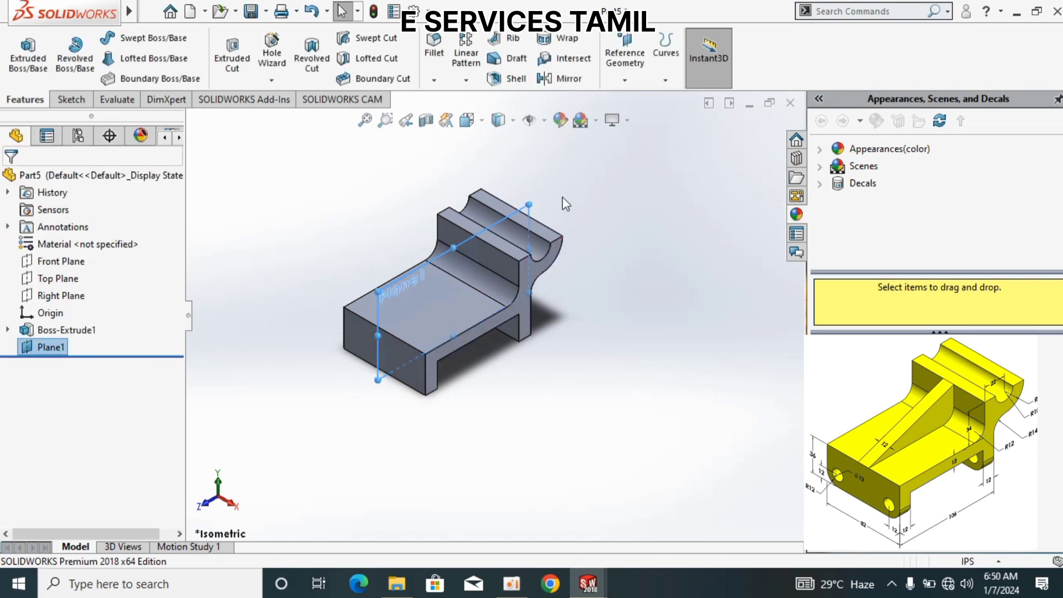
- View the new mid-body plane face-on and start a sketch on it with the Intersection Curve tool
{"action": "right_click", "coordinate": [60, 350]}
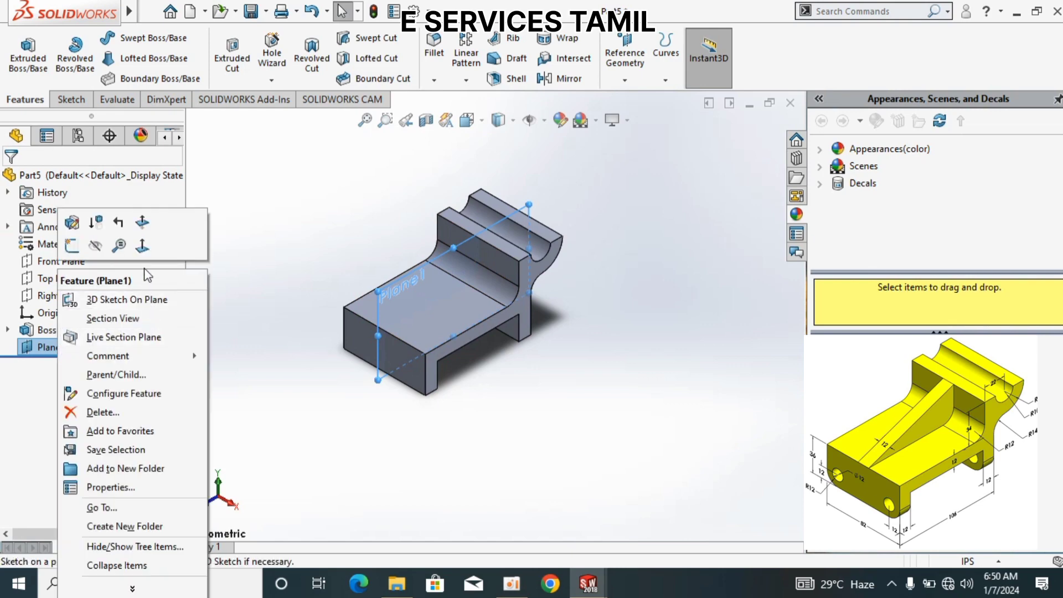
{"action": "left_click", "coordinate": [142, 249]}
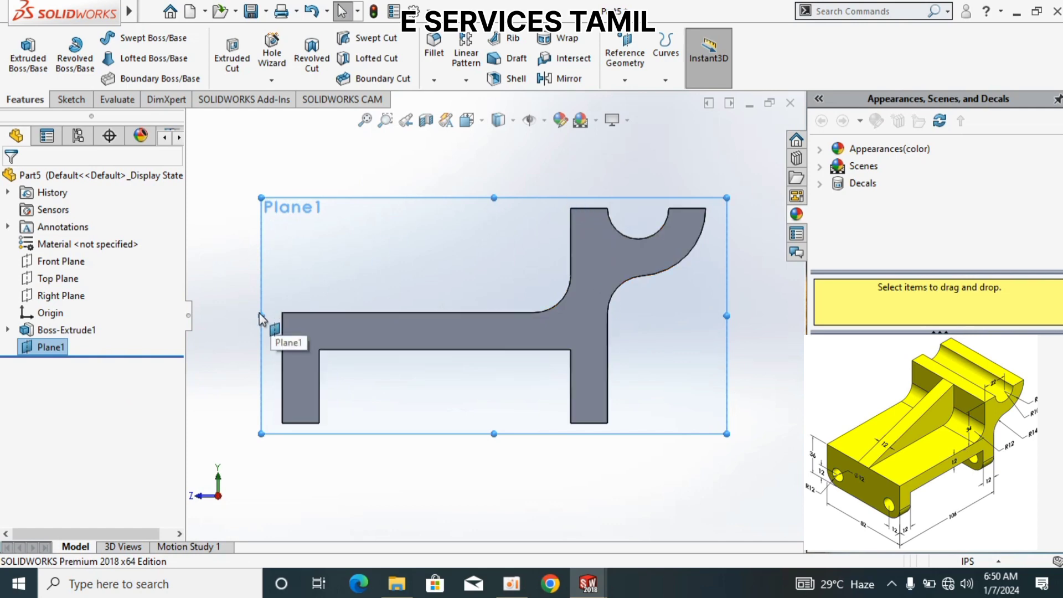
{"action": "left_click", "coordinate": [70, 99]}
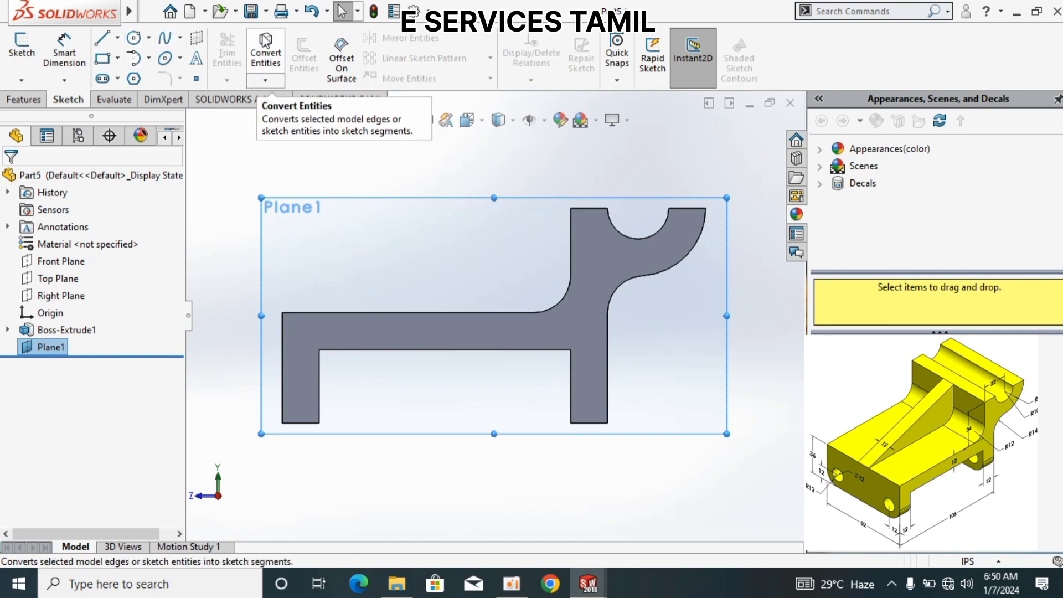
{"action": "left_click", "coordinate": [264, 83]}
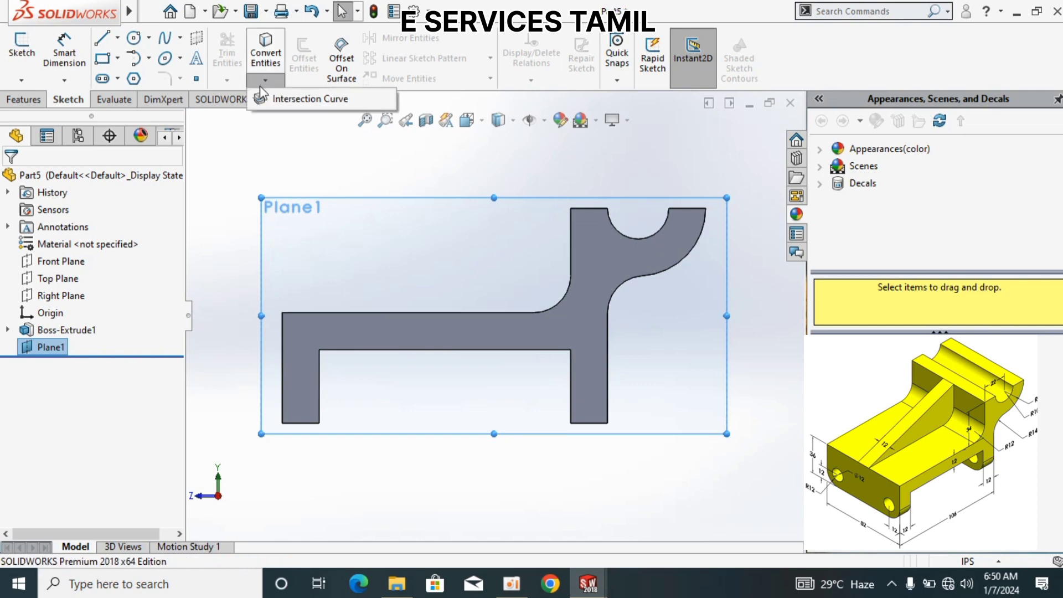
{"action": "left_click", "coordinate": [280, 105]}
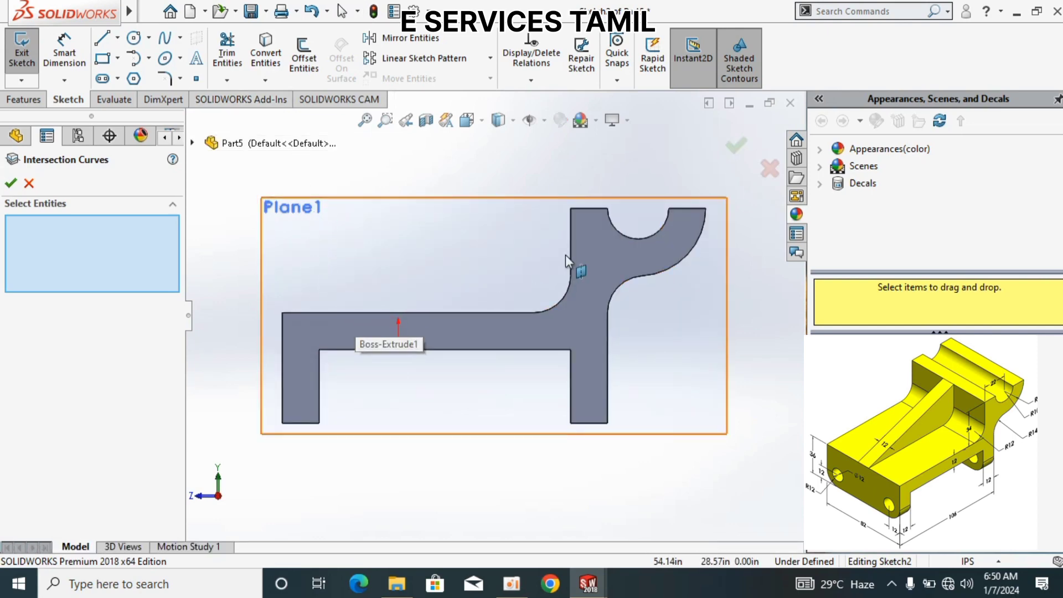
- Convert the bar's upper edge, the fillet arc and the upright's adjoining vertical edge into sketch entities, and exit the sketch
{"action": "left_click", "coordinate": [266, 55]}
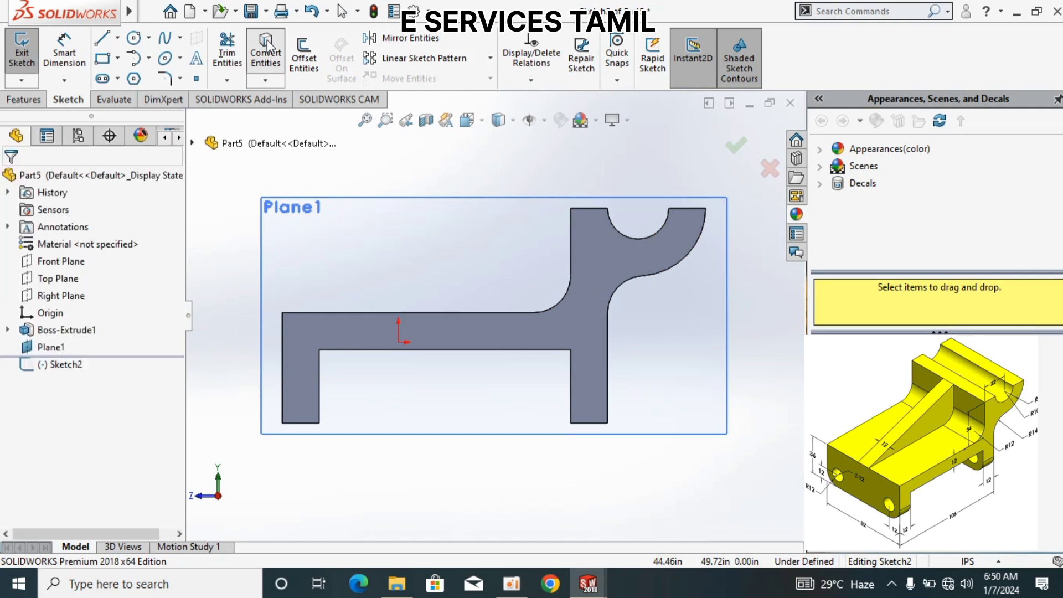
{"action": "left_click", "coordinate": [375, 314]}
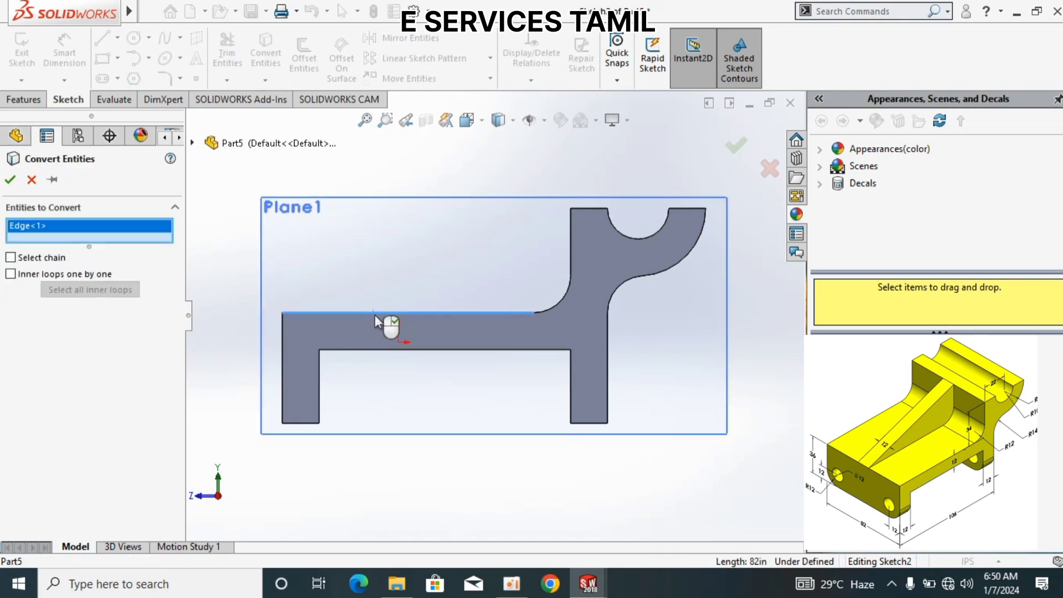
{"action": "left_click", "coordinate": [563, 301]}
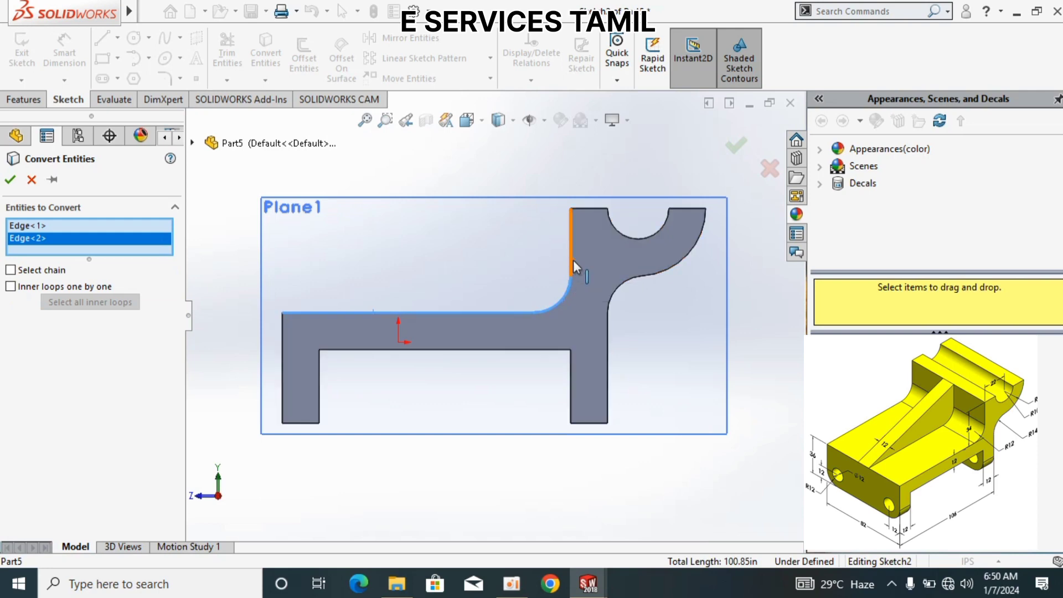
{"action": "left_click", "coordinate": [573, 261]}
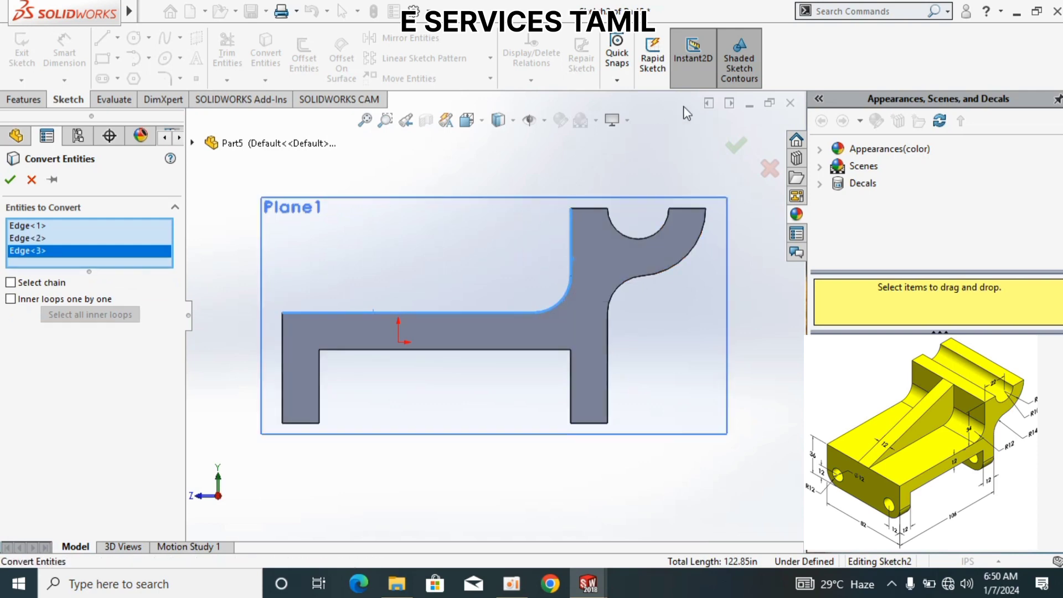
{"action": "left_click", "coordinate": [736, 146]}
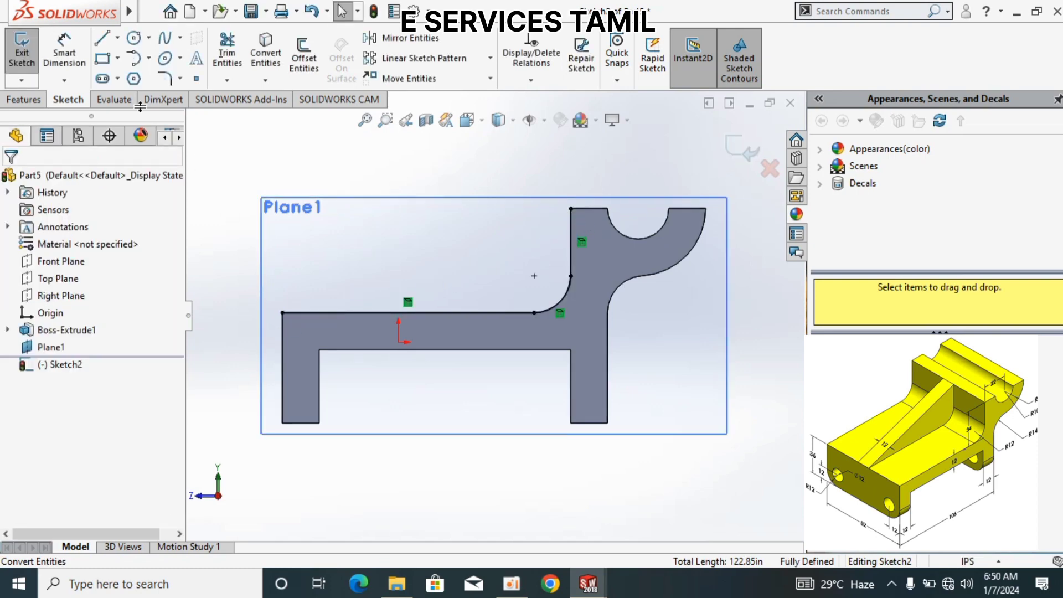
{"action": "left_click", "coordinate": [738, 147]}
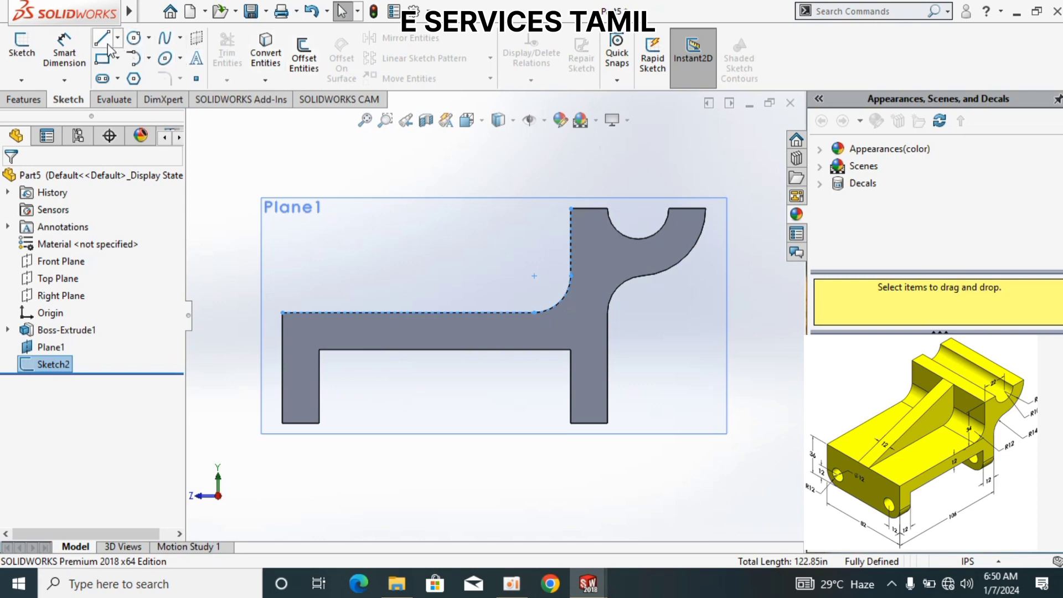
- Reopen the sketch and close the rib profile with a sloped line from the bar's outer corner to the upright's top corner
{"action": "left_click", "coordinate": [21, 47]}
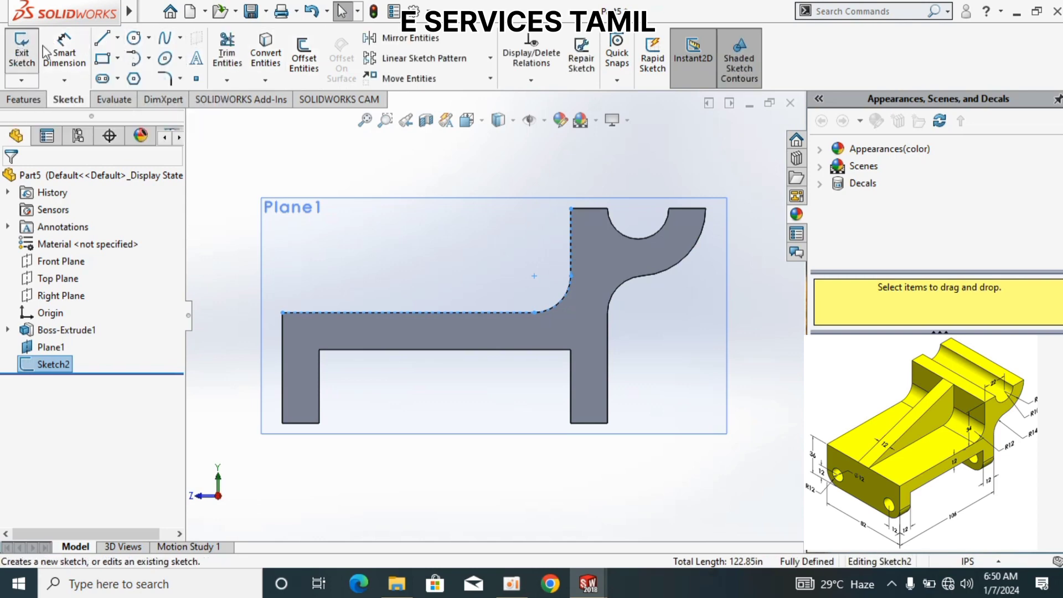
{"action": "key", "text": "l"}
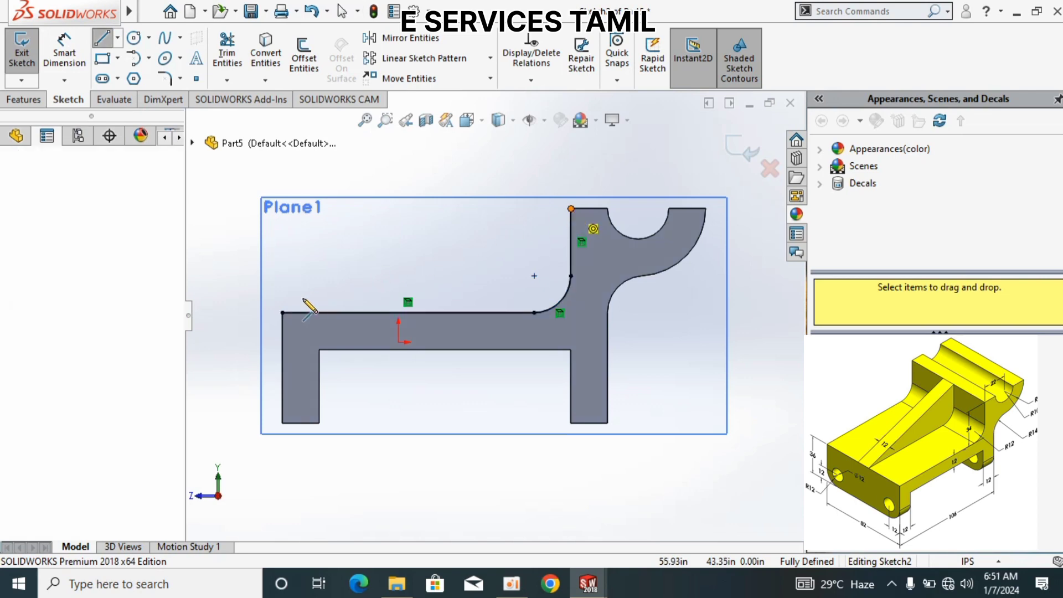
{"action": "left_click_drag", "start_coordinate": [282, 313], "coordinate": [571, 208]}
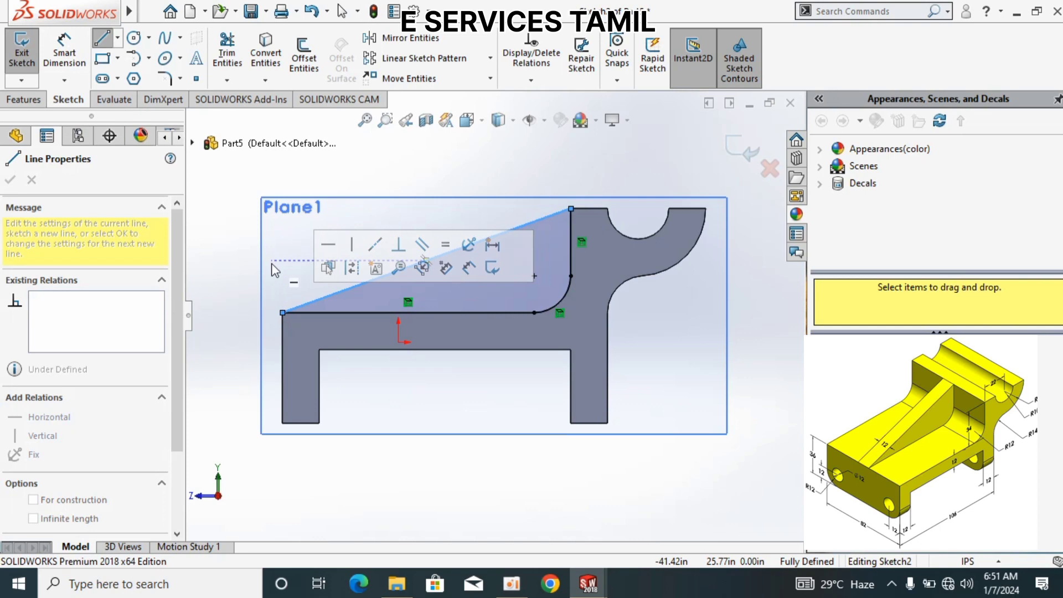
- Exit the rib sketch and show the bracket in isometric view
{"action": "left_click", "coordinate": [750, 154]}
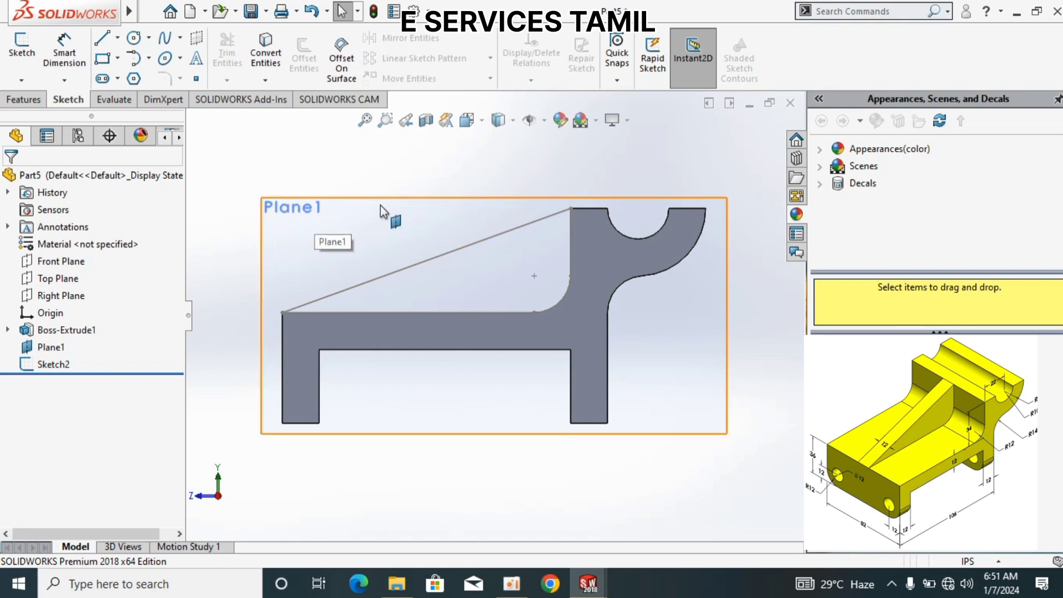
{"action": "left_click", "coordinate": [473, 127]}
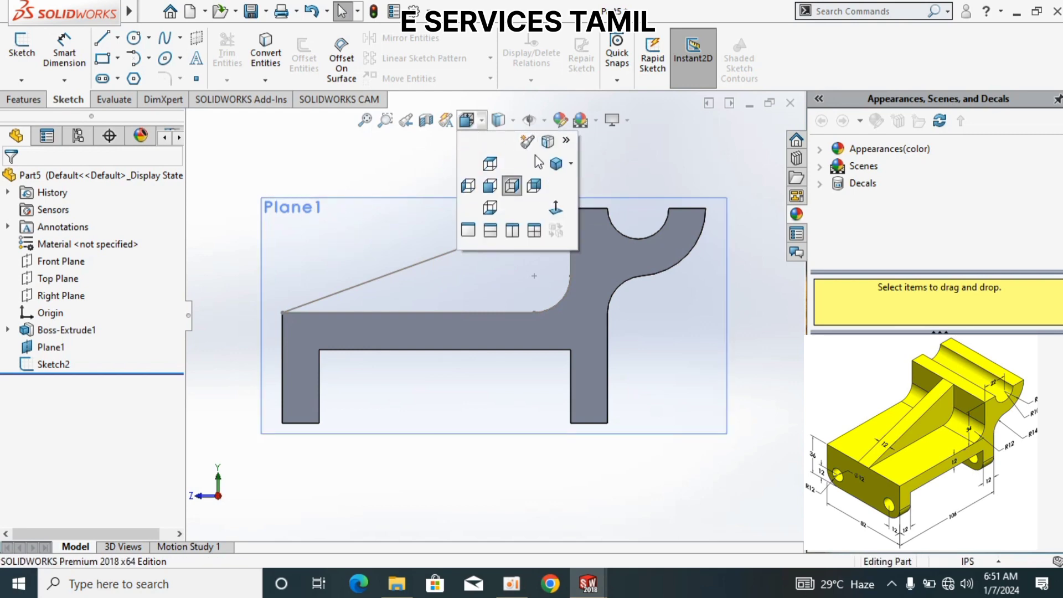
{"action": "left_click", "coordinate": [561, 164]}
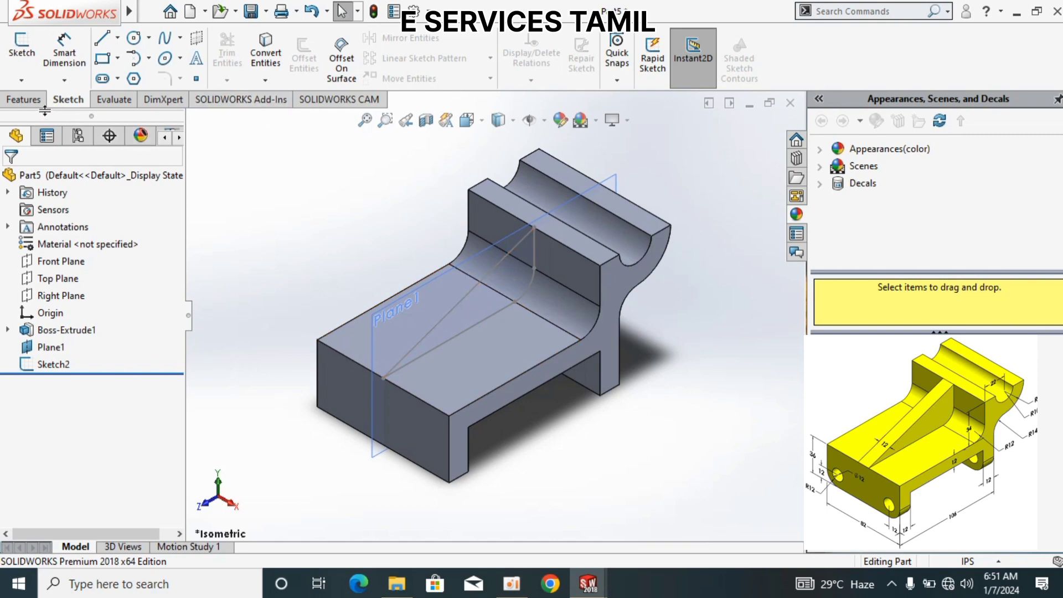
- Extrude the rib sketch 12 in with the Mid Plane end condition, merged with the body
{"action": "left_click", "coordinate": [23, 99]}
{"action": "left_click", "coordinate": [25, 64]}
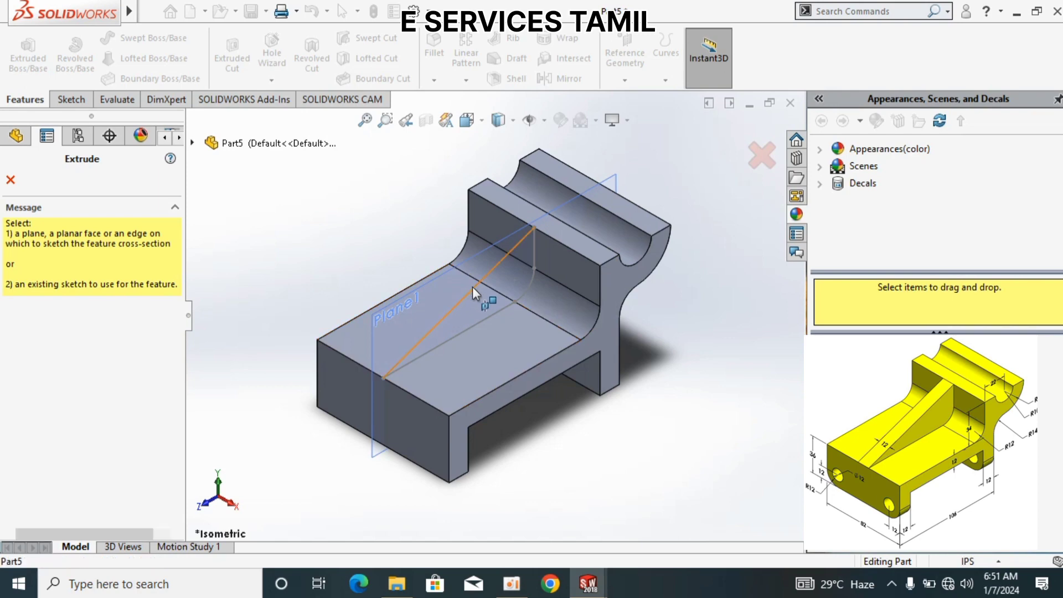
{"action": "key", "text": "Escape"}
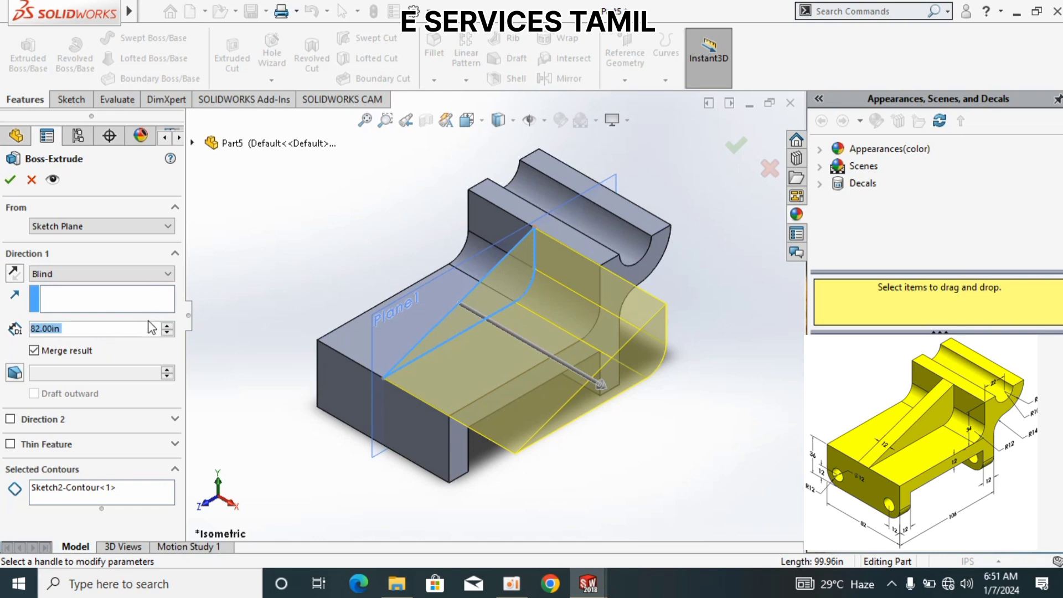
{"action": "type", "text": "12"}
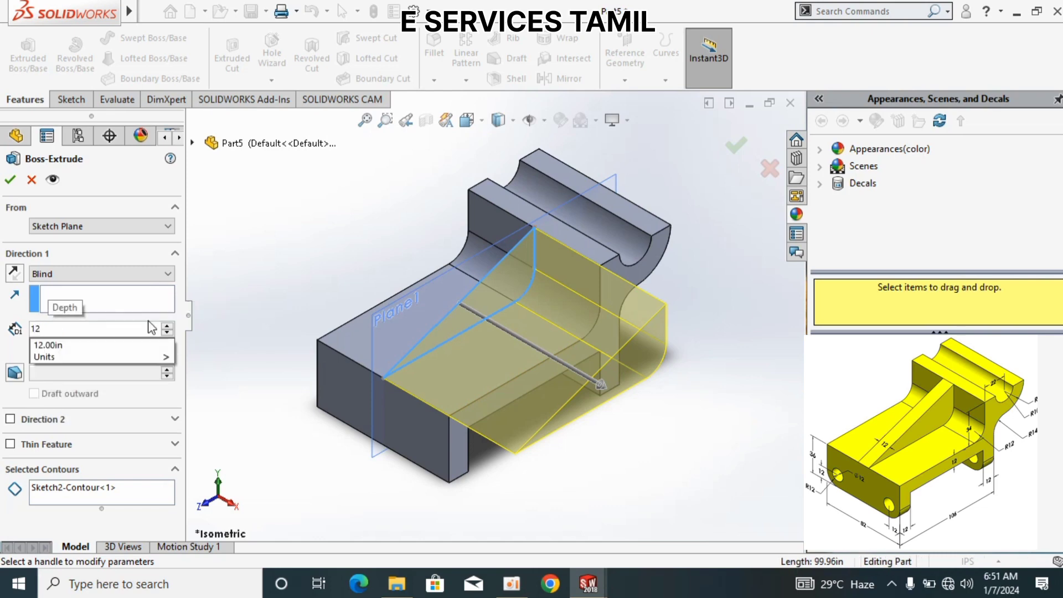
{"action": "left_click", "coordinate": [145, 228]}
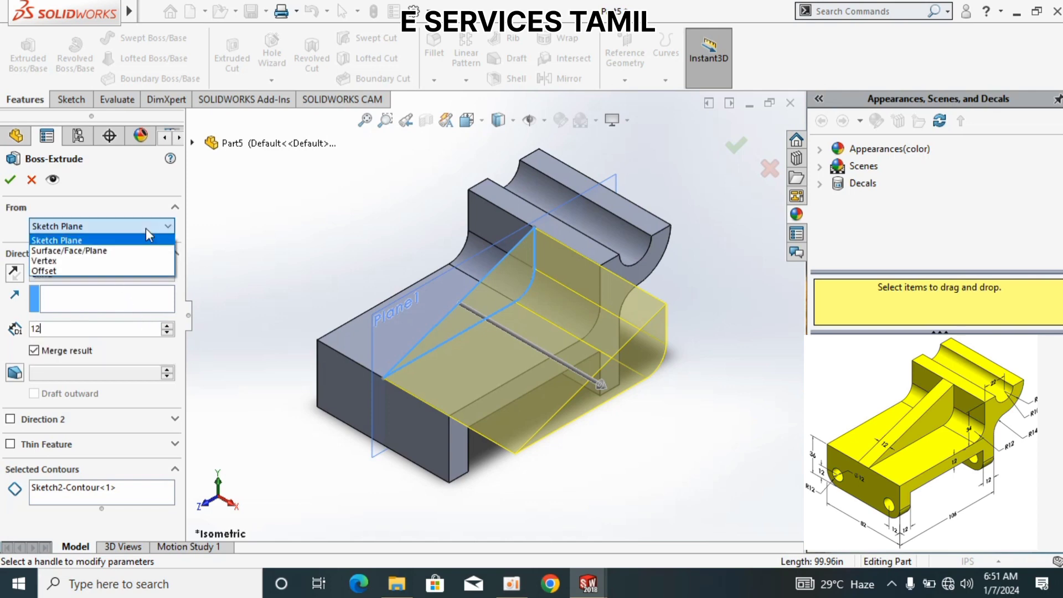
{"action": "left_click", "coordinate": [65, 297]}
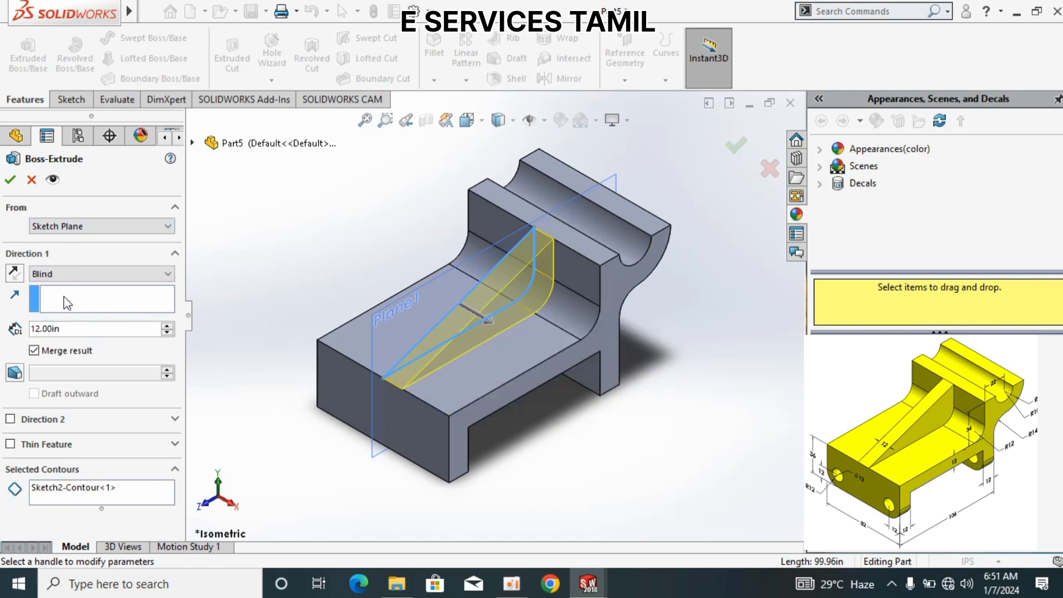
{"action": "left_click", "coordinate": [84, 275]}
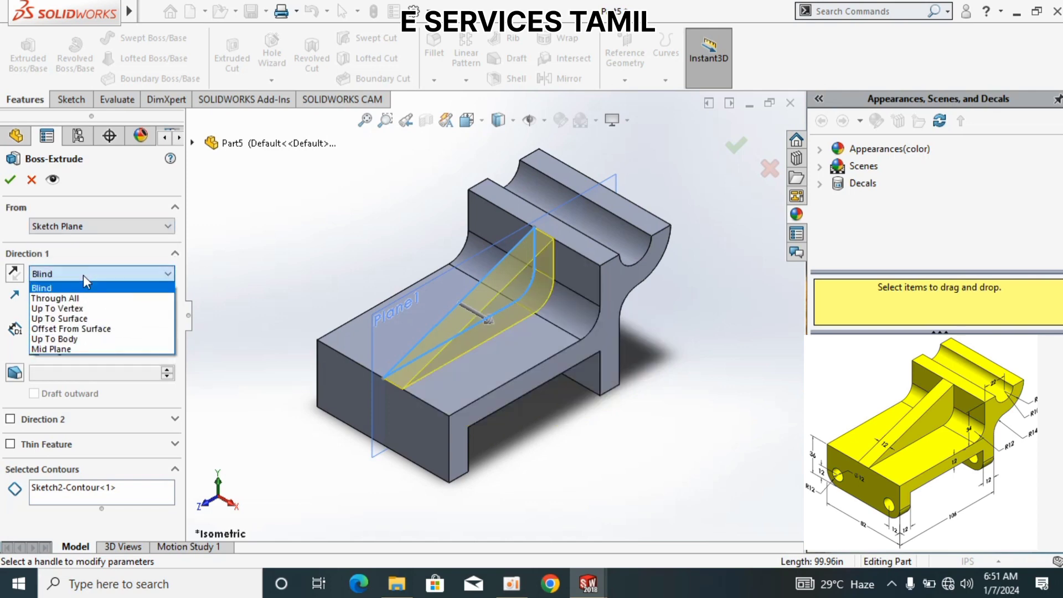
{"action": "left_click", "coordinate": [57, 349]}
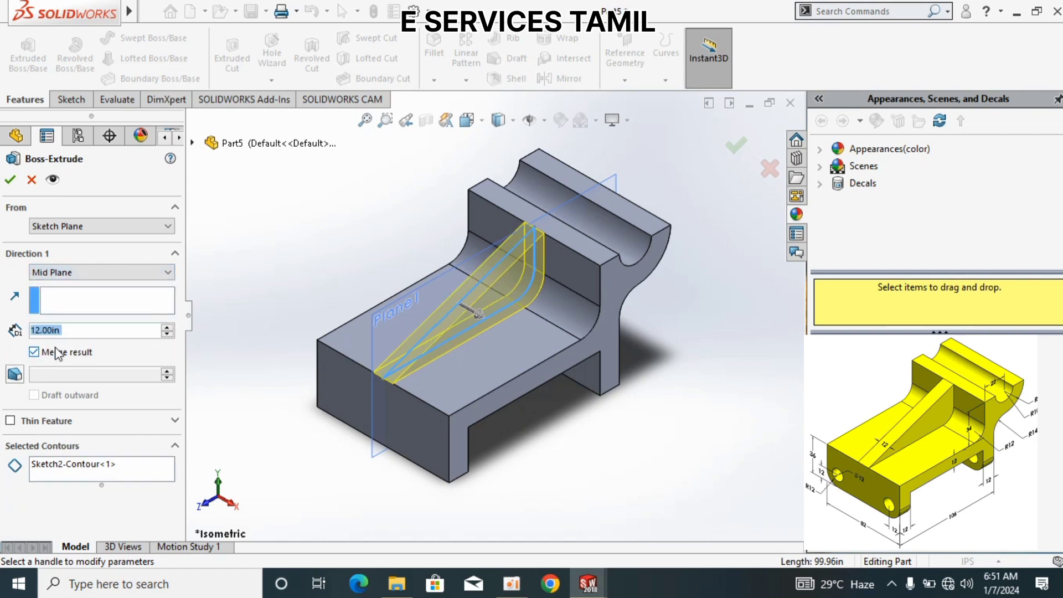
{"action": "left_click", "coordinate": [10, 180]}
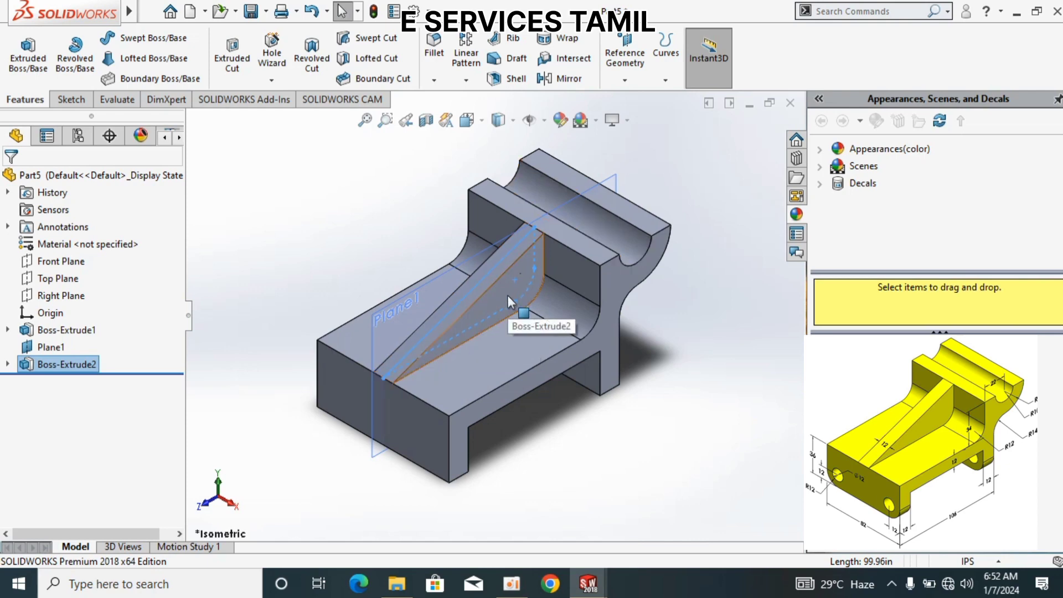
{"action": "left_click", "coordinate": [580, 442]}
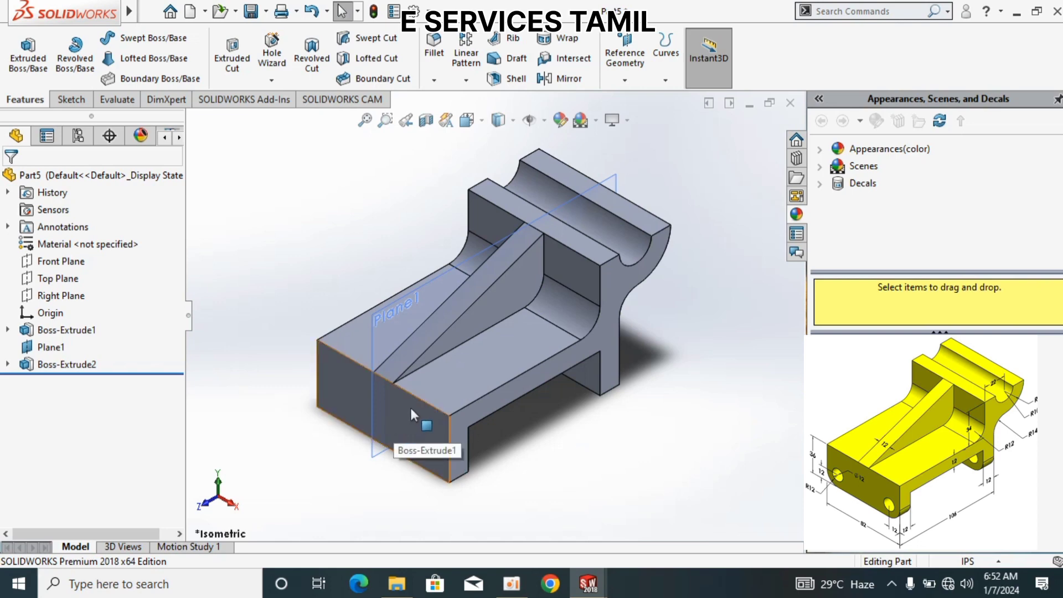
- View the bar's outer rectangular end face straight on and start a sketch on it with the Circle tool
{"action": "left_click", "coordinate": [407, 430]}
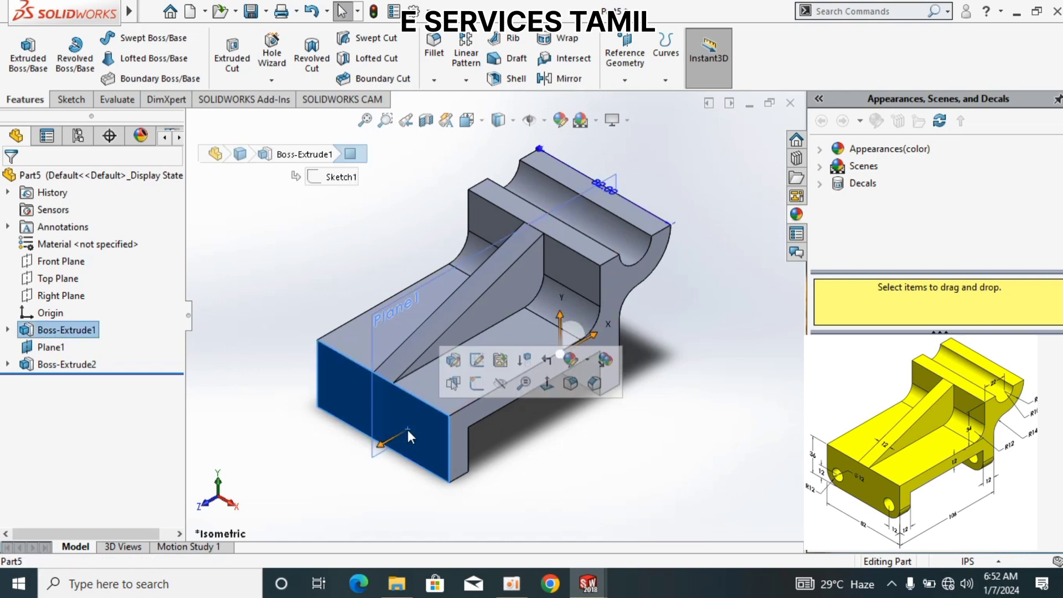
{"action": "right_click", "coordinate": [408, 430]}
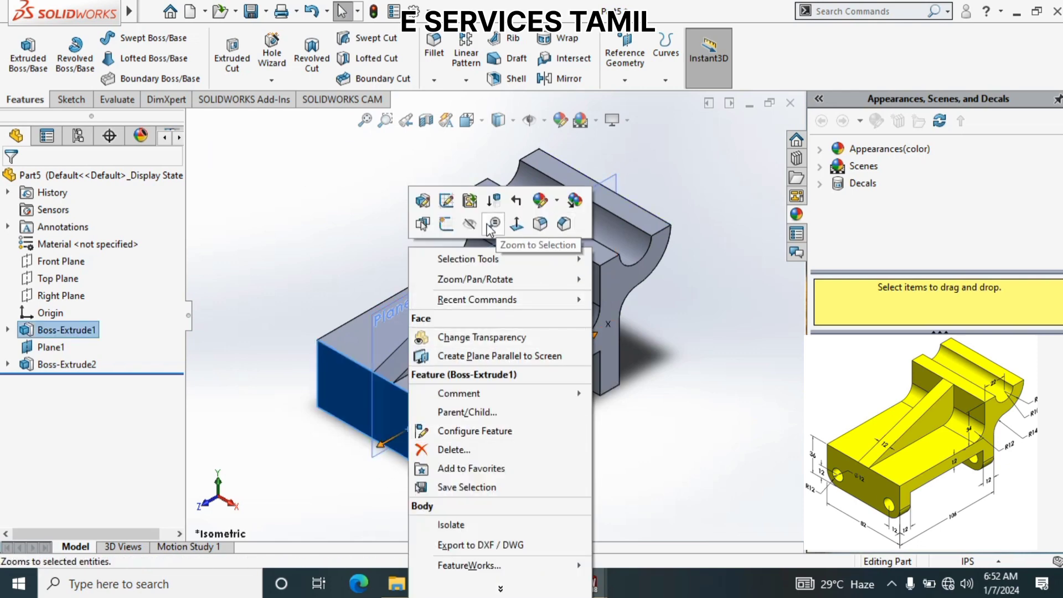
{"action": "left_click", "coordinate": [511, 227]}
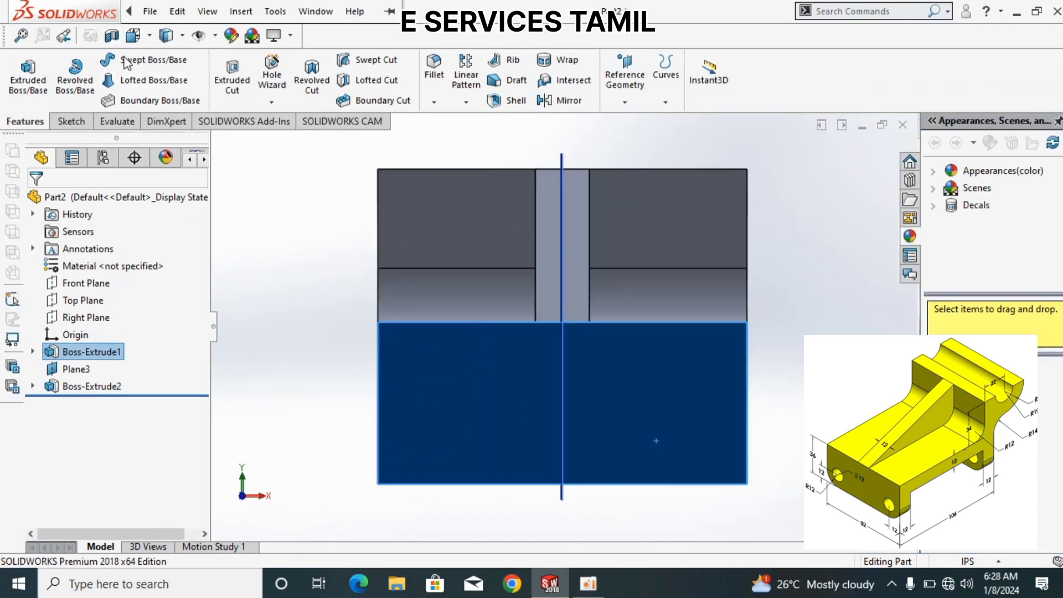
{"action": "left_click", "coordinate": [71, 122]}
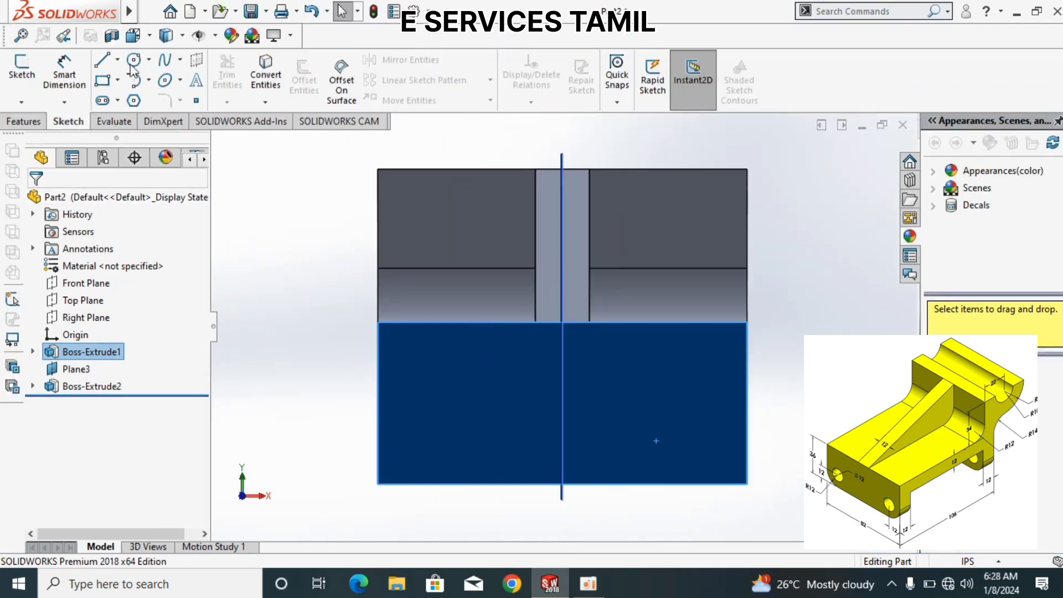
{"action": "left_click", "coordinate": [133, 59]}
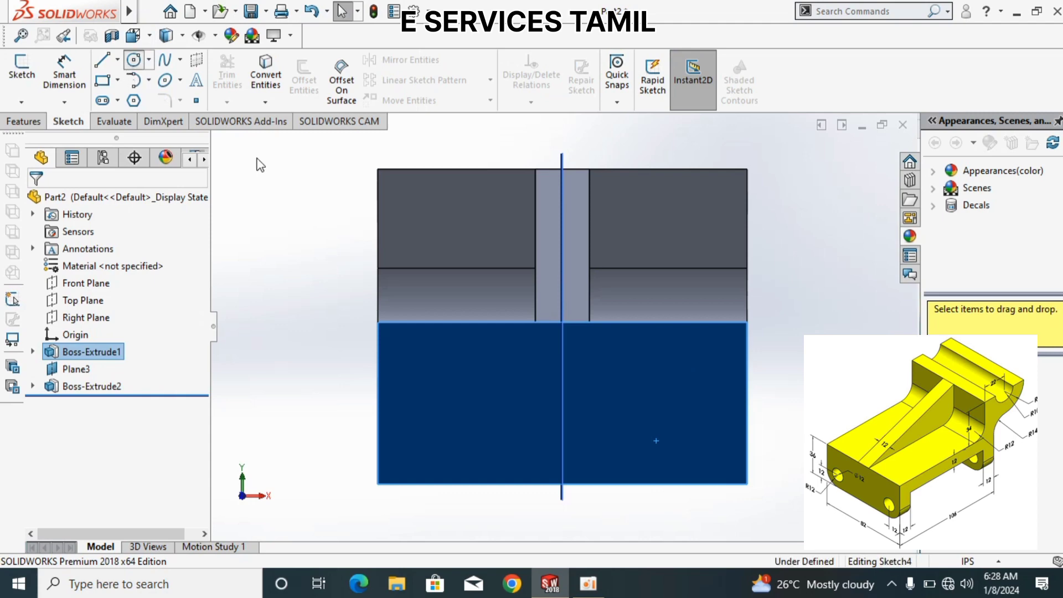
- Sketch a circle on the end face, left of the mid plane, and set its radius to 5 in
{"action": "left_click", "coordinate": [438, 408]}
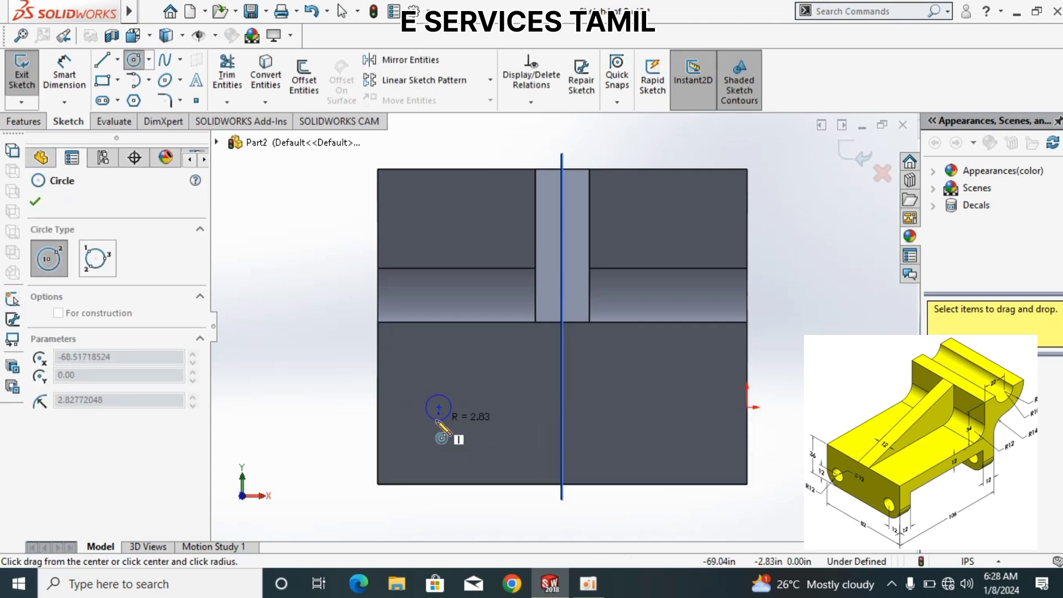
{"action": "left_click", "coordinate": [443, 435]}
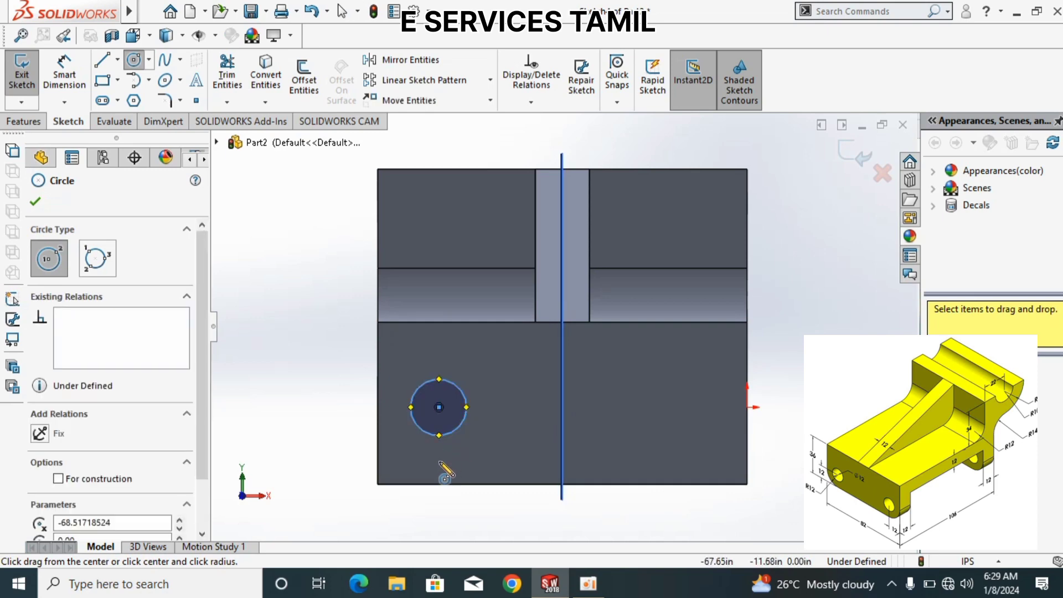
{"action": "left_click", "coordinate": [204, 523]}
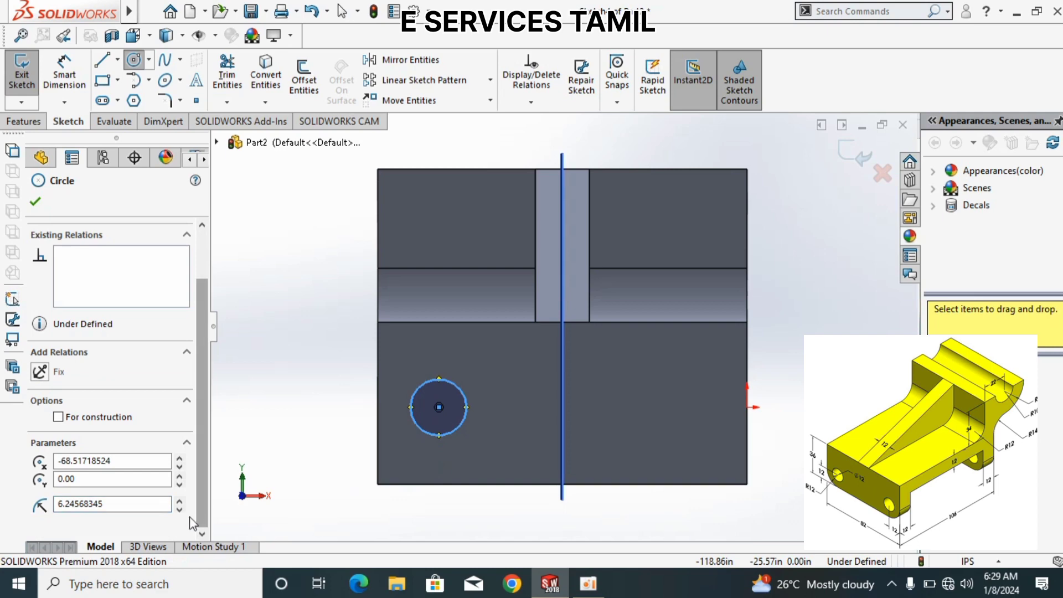
{"action": "left_click", "coordinate": [155, 505]}
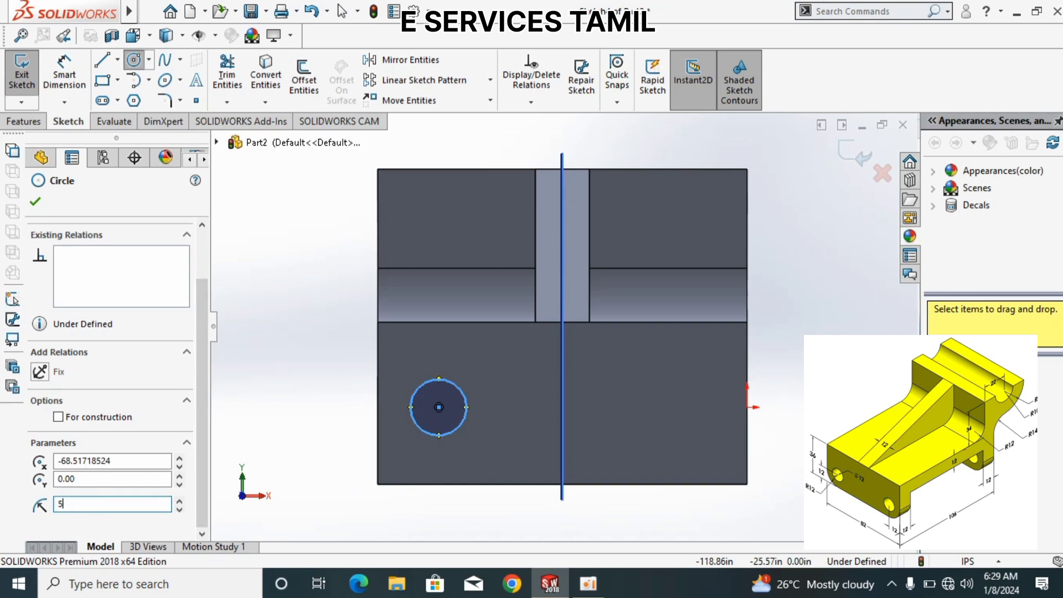
{"action": "key", "text": "Return"}
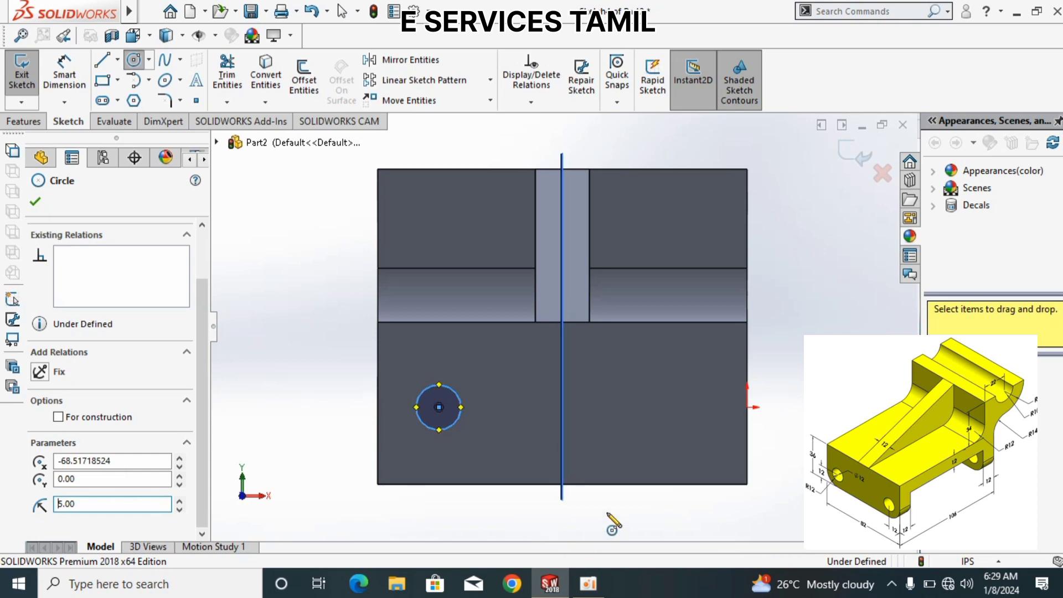
- Sketch a second circle on the end face, right of the mid plane, and set its radius to 5 in
{"action": "left_click", "coordinate": [683, 393]}
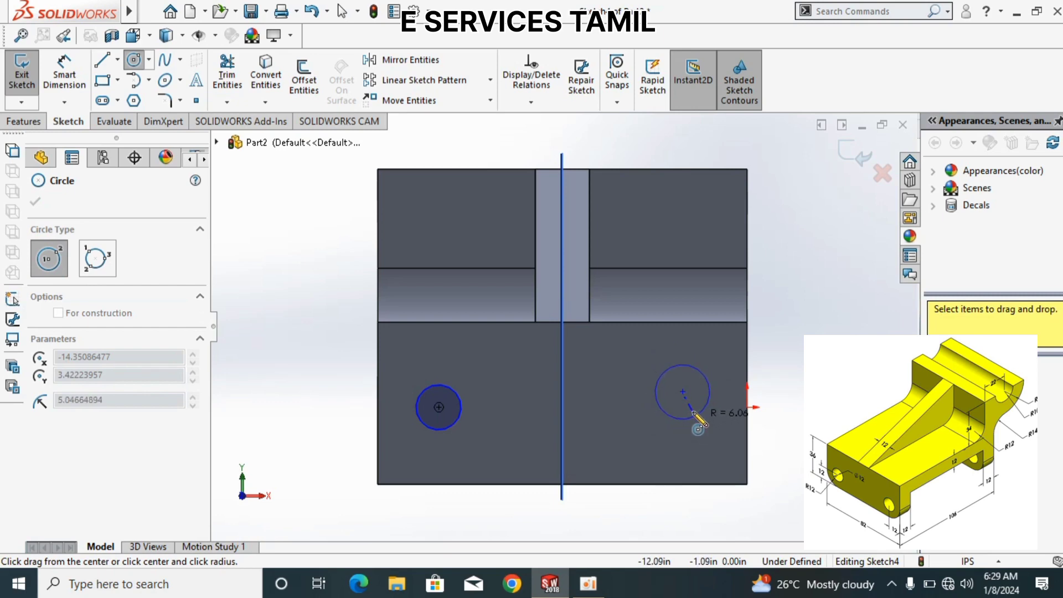
{"action": "left_click", "coordinate": [694, 409]}
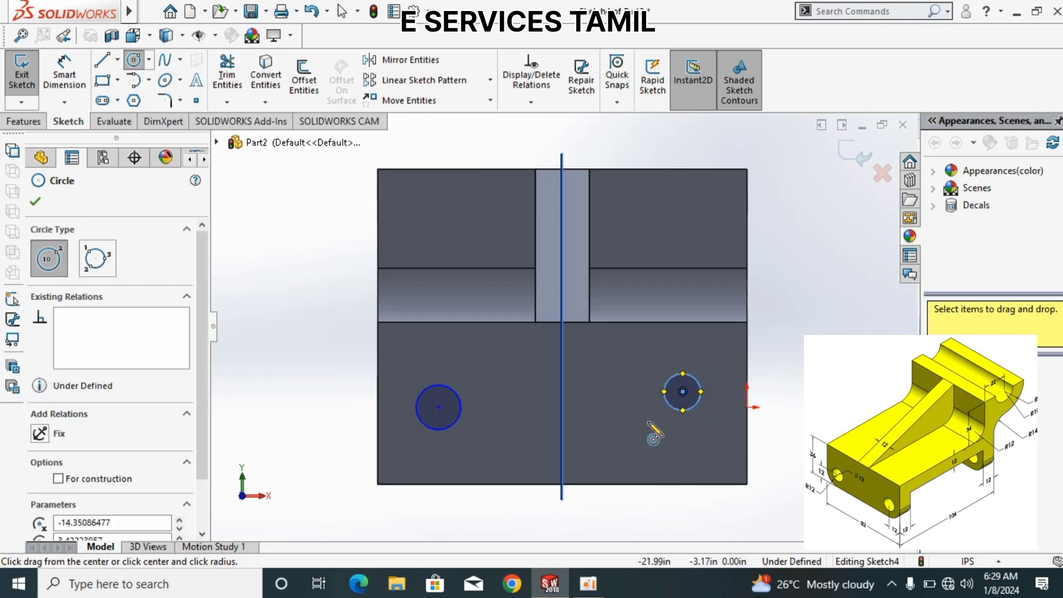
{"action": "scroll", "coordinate": [205, 503], "scroll_direction": "down", "scroll_amount": 1}
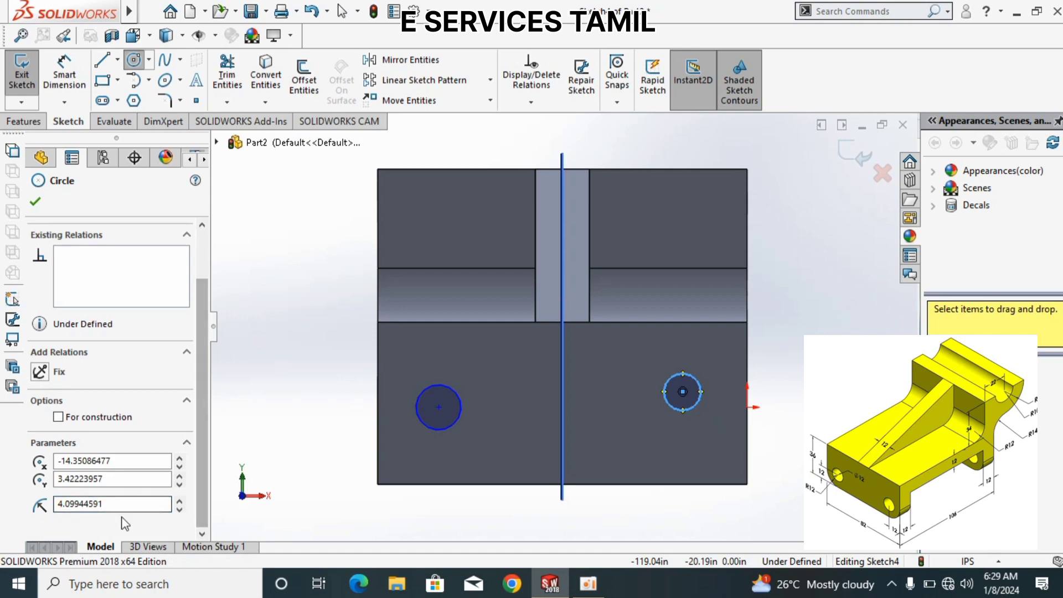
{"action": "left_click", "coordinate": [143, 504]}
{"action": "key", "text": "BackSpace"}
{"action": "key", "text": "BackSpace"}
{"action": "key", "text": "BackSpace"}
{"action": "key", "text": "BackSpace"}
{"action": "key", "text": "BackSpace"}
{"action": "key", "text": "BackSpace"}
{"action": "key", "text": "BackSpace"}
{"action": "key", "text": "BackSpace"}
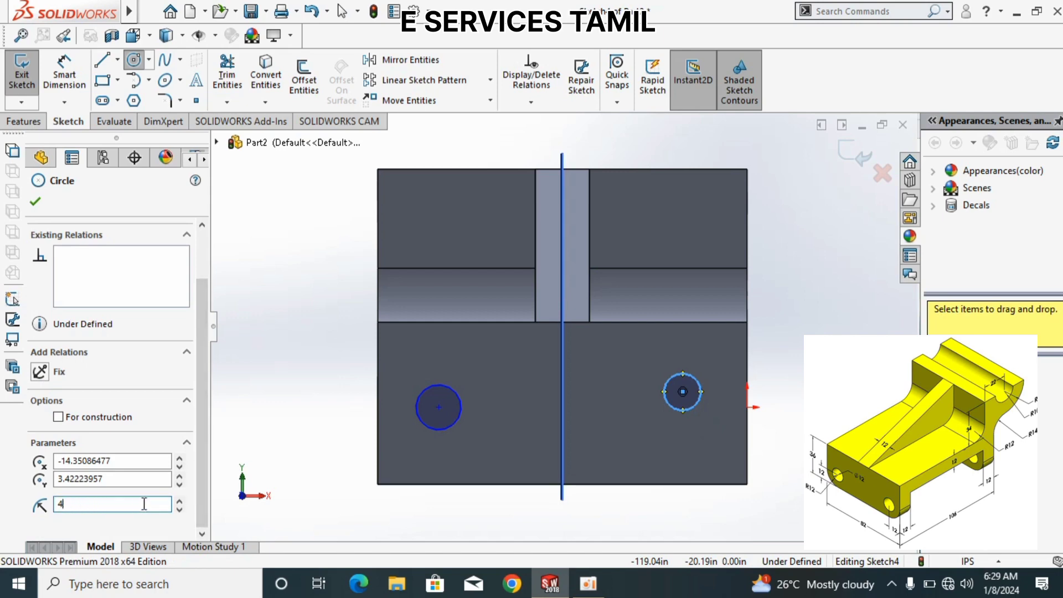
{"action": "type", "text": "5"}
{"action": "key", "text": "Return"}
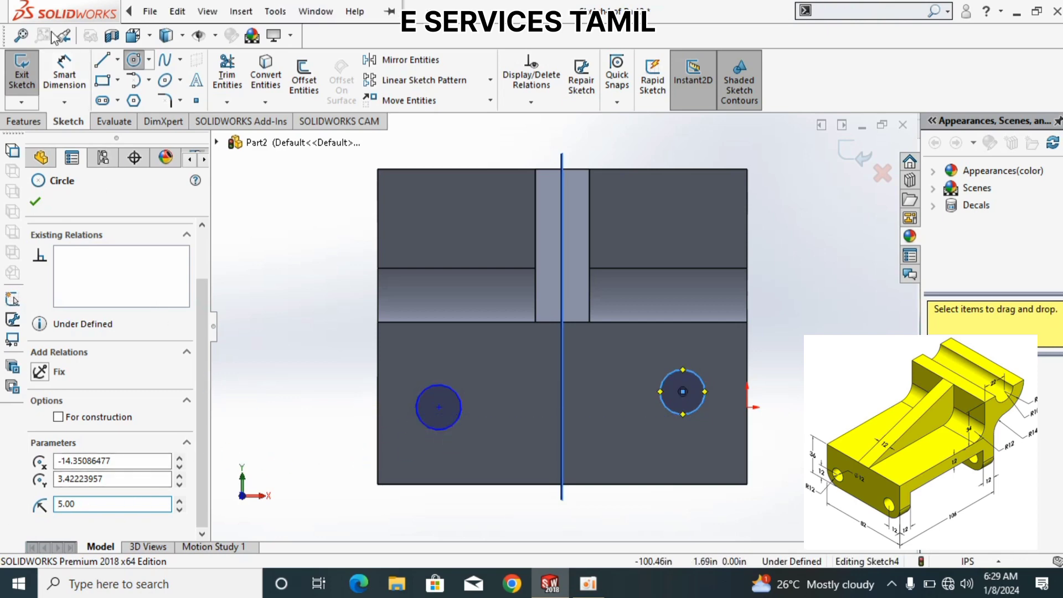
{"action": "key", "text": "Escape"}
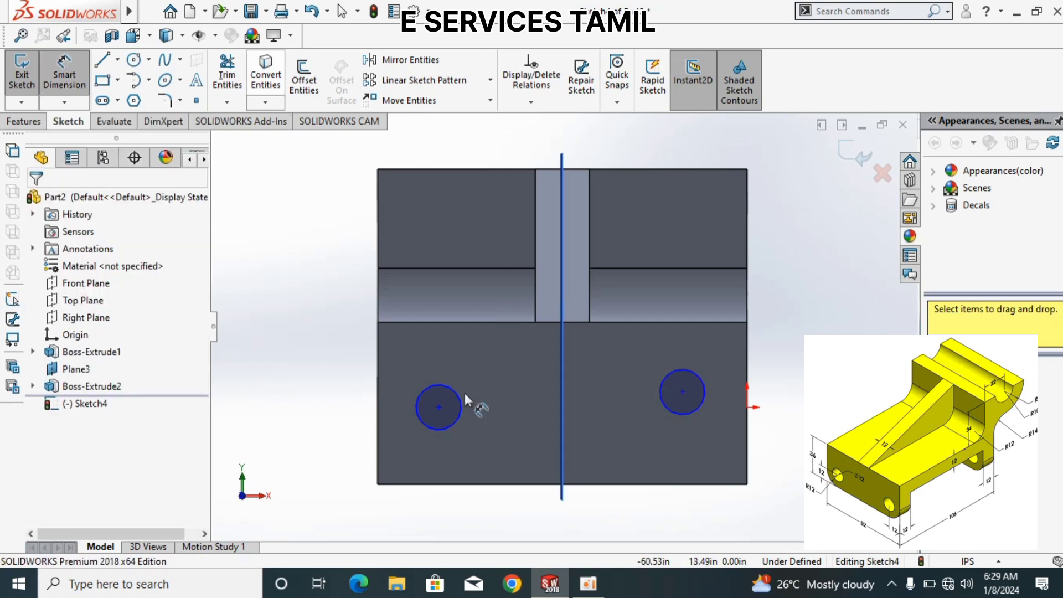
- Dimension the left circle's center 12 in above the end face's bottom edge
{"action": "left_click", "coordinate": [439, 408]}
{"action": "left_click", "coordinate": [440, 485]}
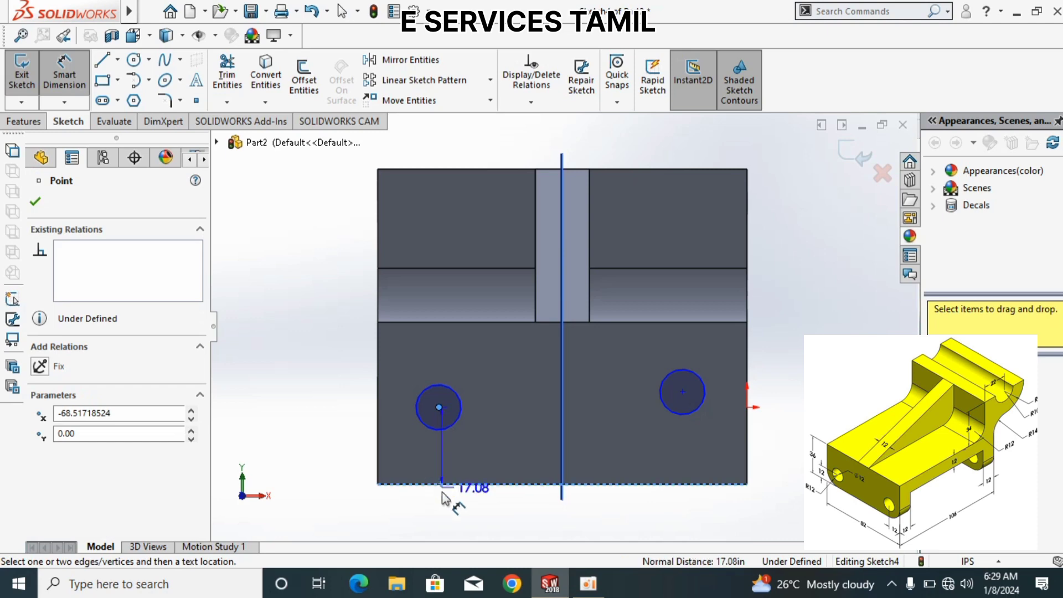
{"action": "left_click", "coordinate": [318, 460]}
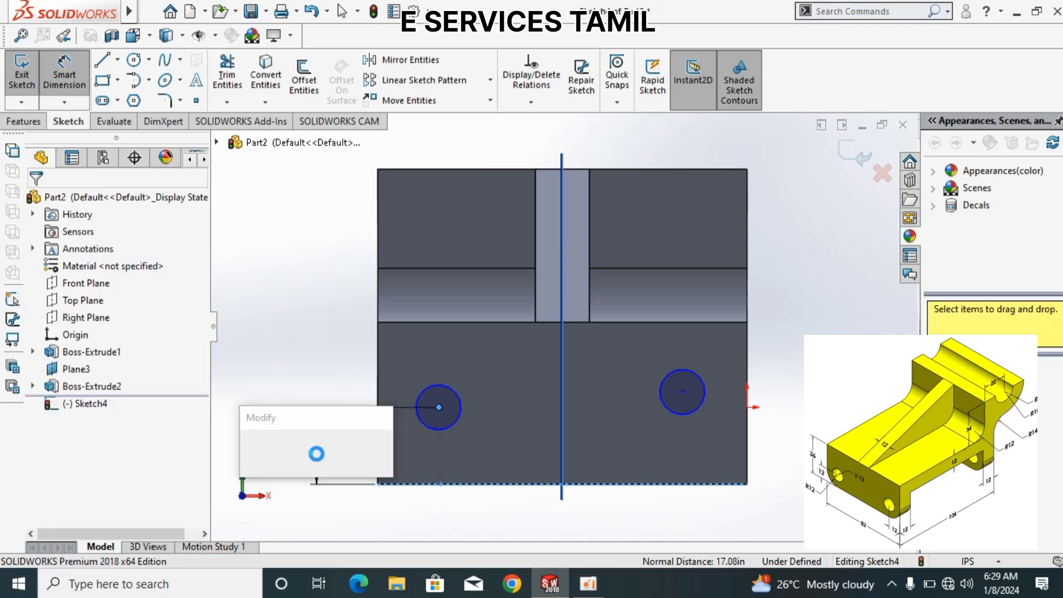
{"action": "type", "text": "12"}
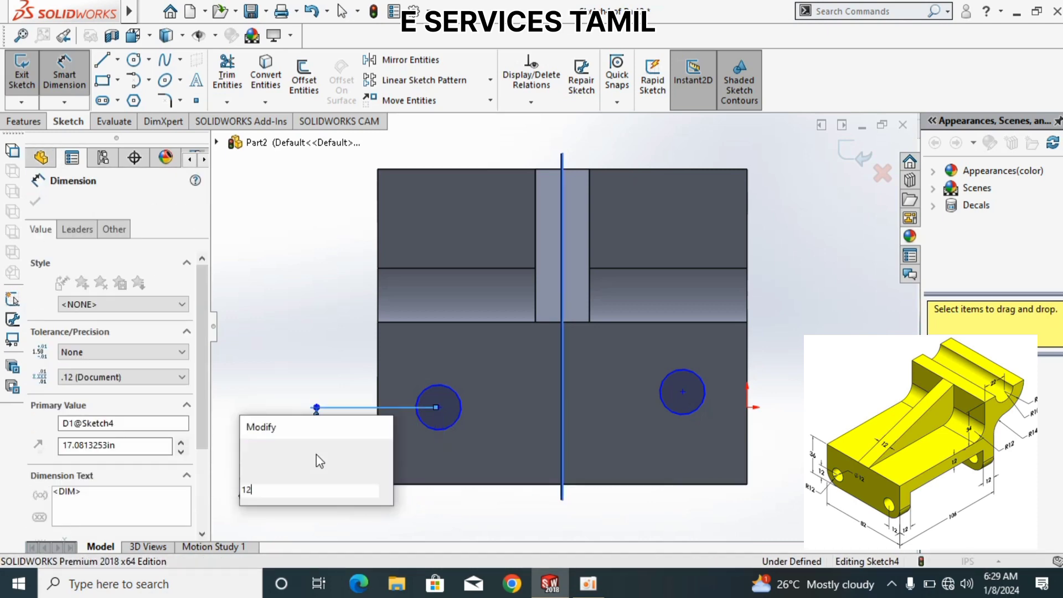
{"action": "key", "text": "Return"}
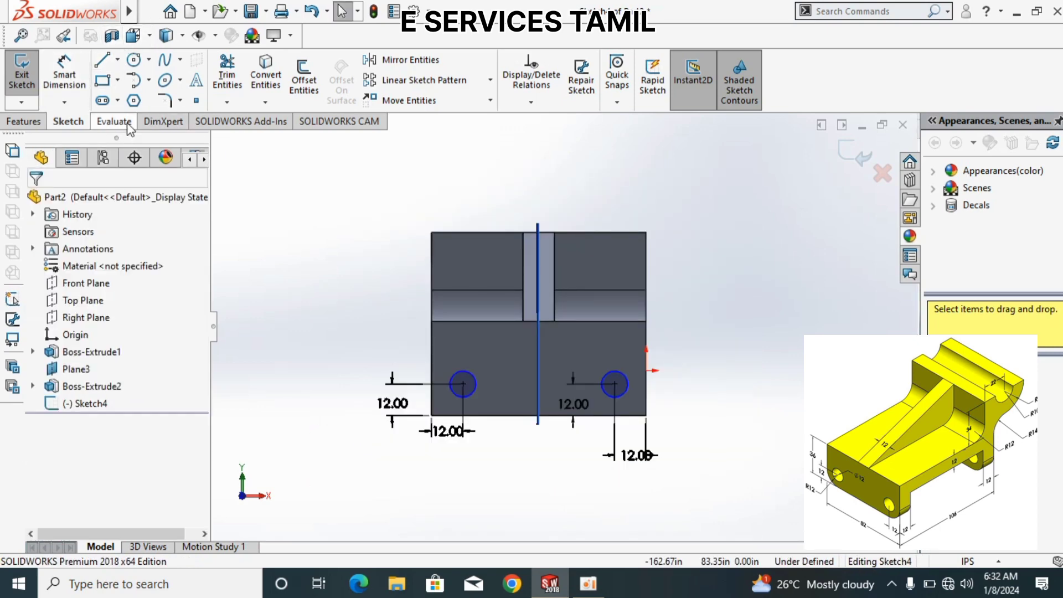
- Cut the two end-face circles through the part with an Extruded Cut set to Through All
{"action": "left_click", "coordinate": [112, 121]}
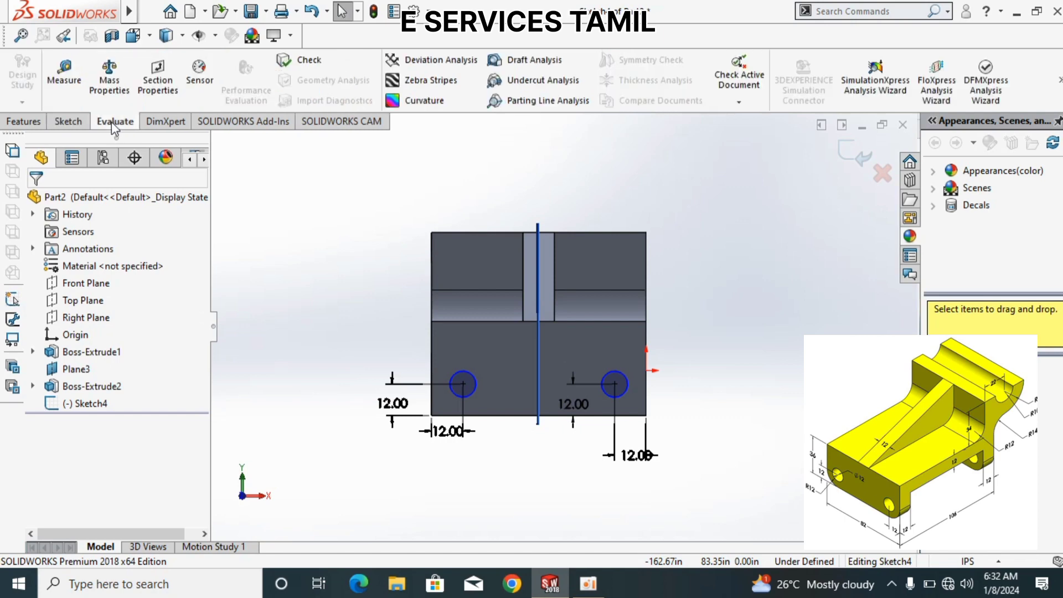
{"action": "left_click", "coordinate": [82, 122]}
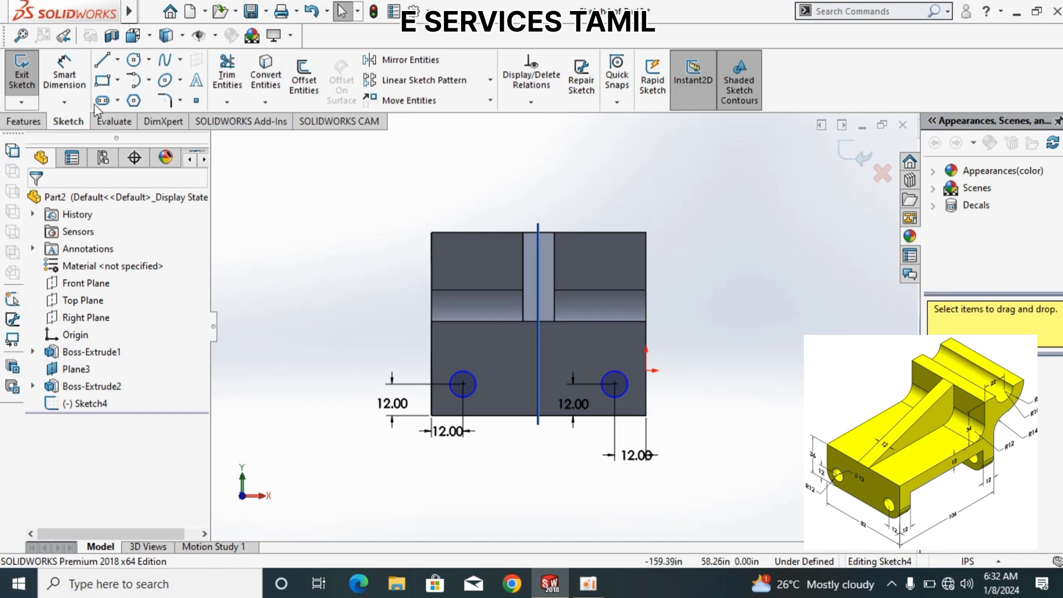
{"action": "left_click", "coordinate": [24, 122]}
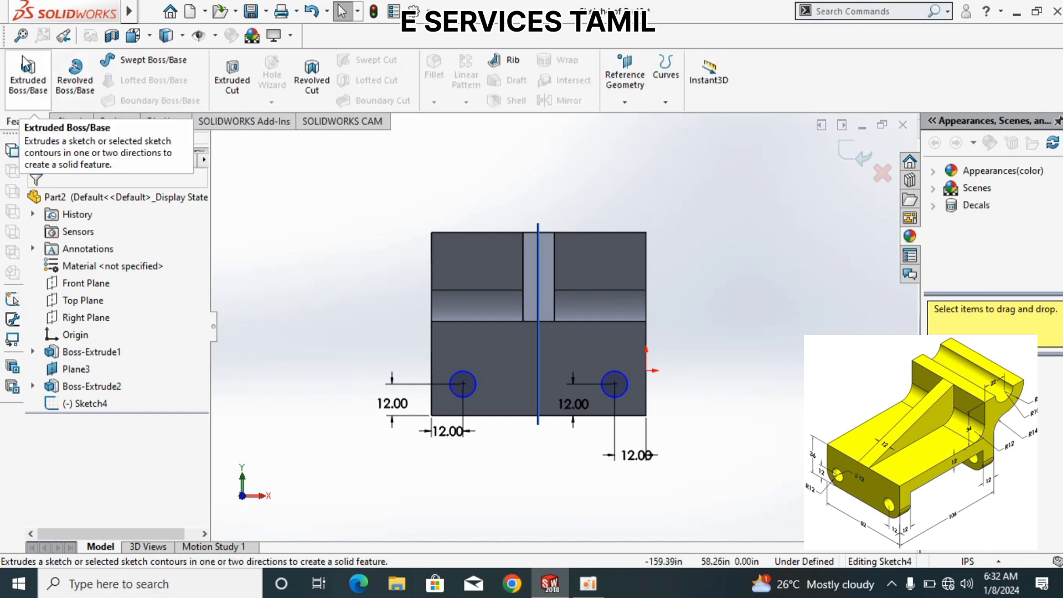
{"action": "left_click", "coordinate": [234, 72]}
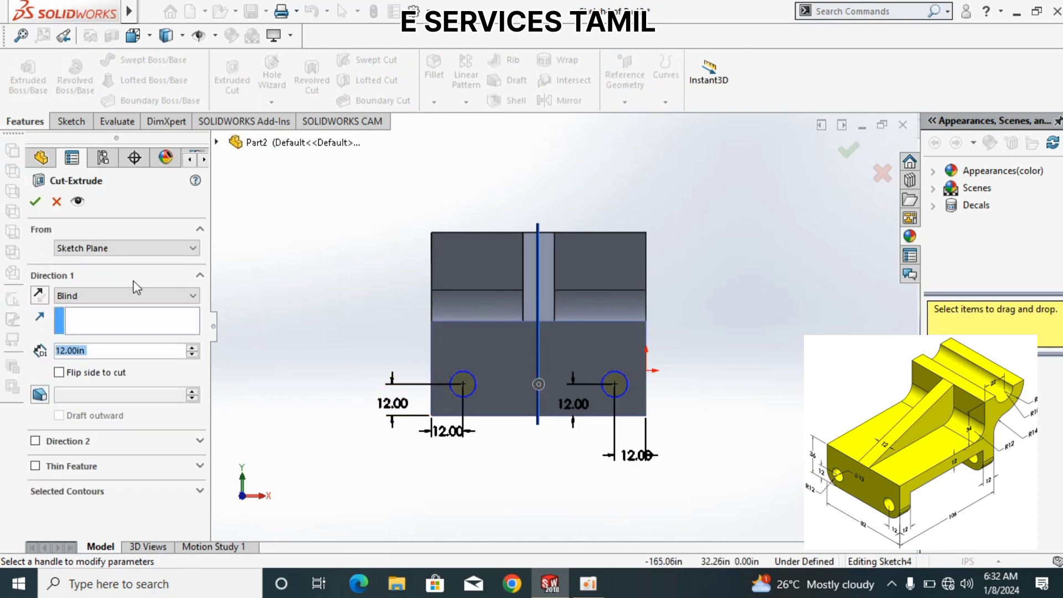
{"action": "left_click", "coordinate": [134, 37]}
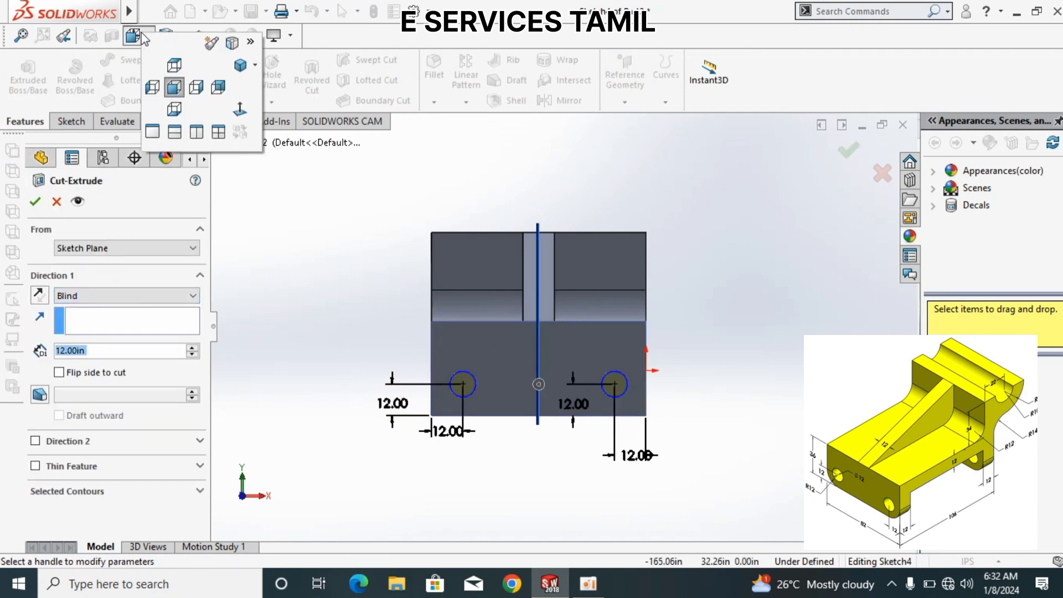
{"action": "left_click", "coordinate": [245, 66]}
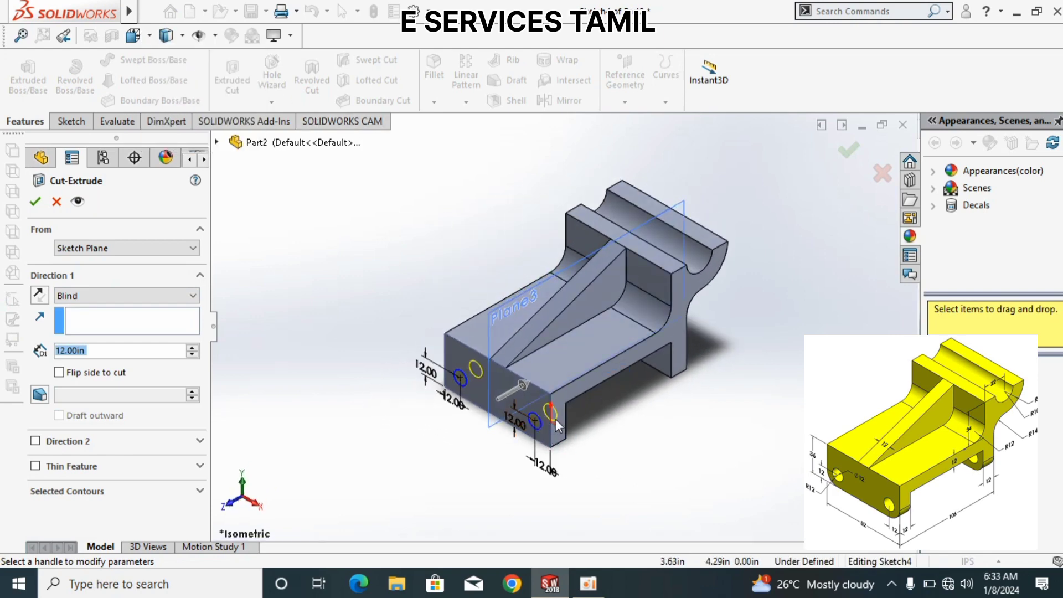
{"action": "left_click", "coordinate": [118, 296]}
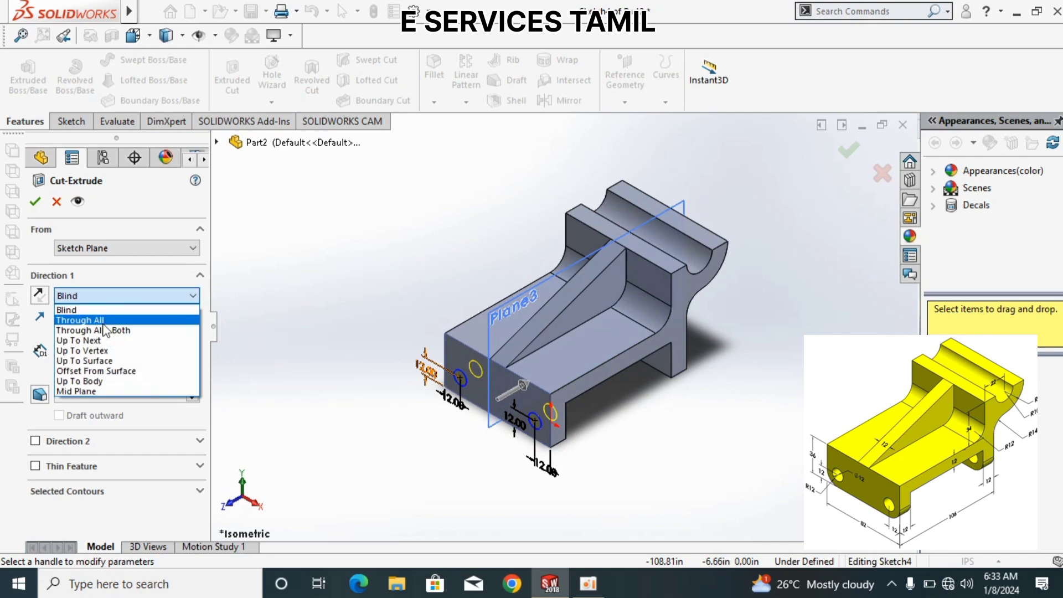
{"action": "left_click", "coordinate": [80, 320]}
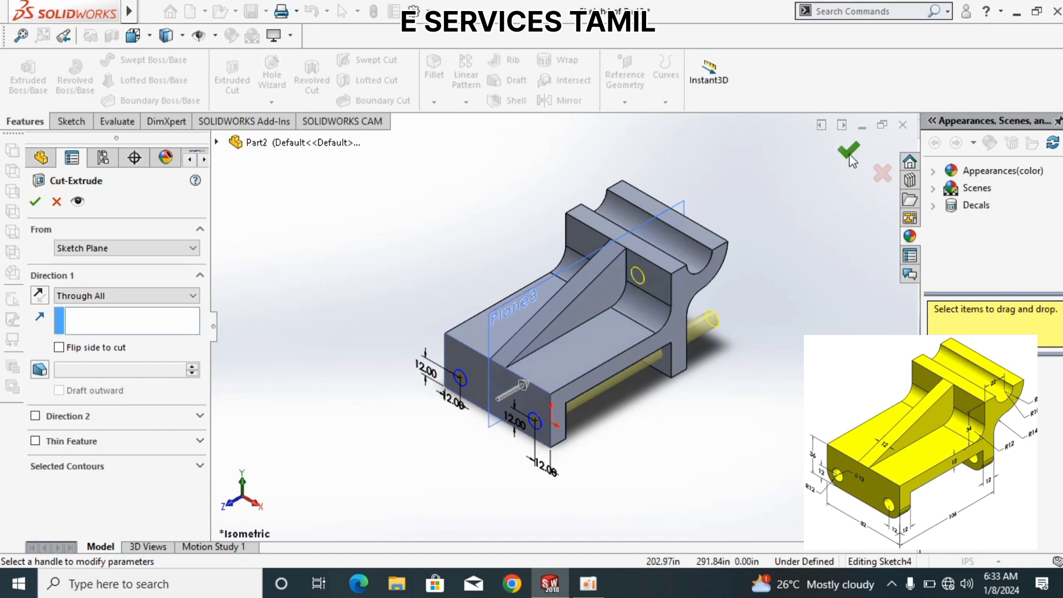
{"action": "left_click", "coordinate": [847, 150]}
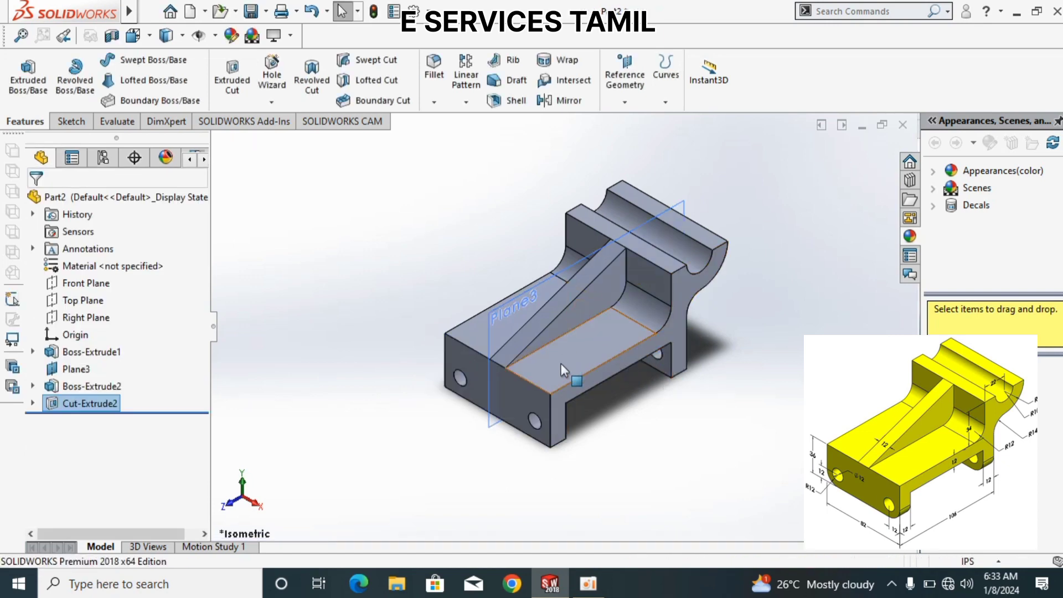
- Examine the bracket from all around, including its underside and the holes through both legs
{"action": "key", "text": "shift+Right"}
{"action": "key", "text": "shift+Right"}
{"action": "key", "text": "shift+Right"}
{"action": "key", "text": "shift+Right"}
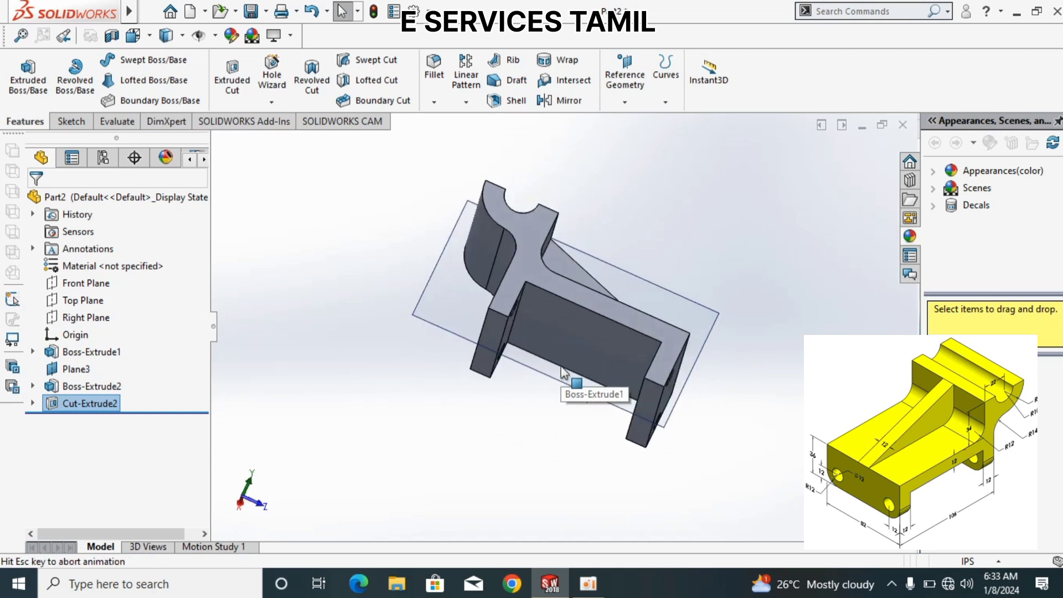
{"action": "key", "text": "shift+Right"}
{"action": "key", "text": "shift+Right"}
{"action": "key", "text": "shift+Right"}
{"action": "key", "text": "shift+Right"}
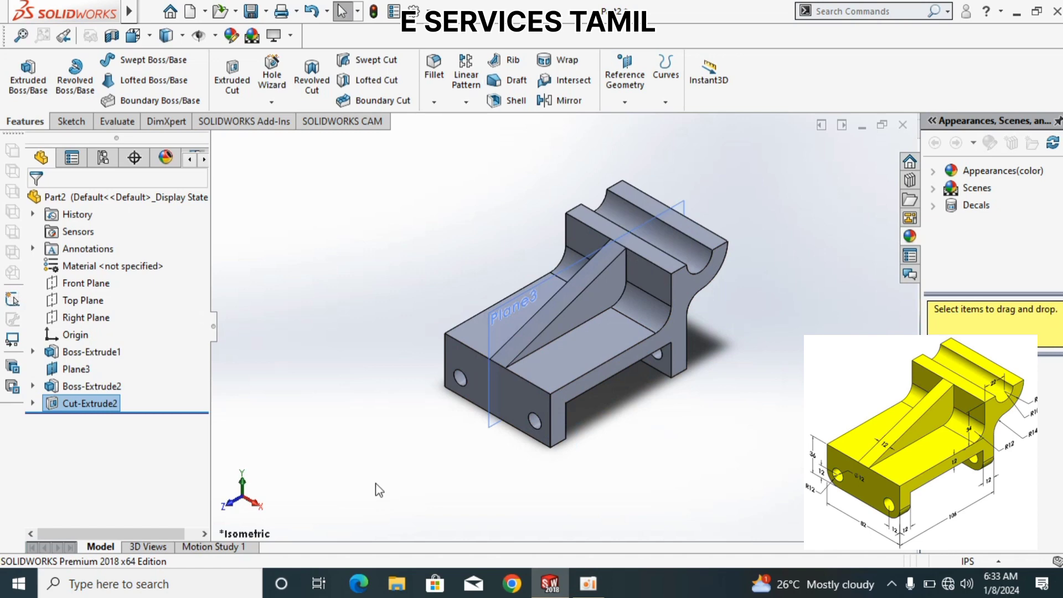
{"action": "key", "text": "Up"}
{"action": "key", "text": "Up"}
{"action": "key", "text": "Up"}
{"action": "key", "text": "Up"}
{"action": "key", "text": "Up"}
{"action": "key", "text": "Up"}
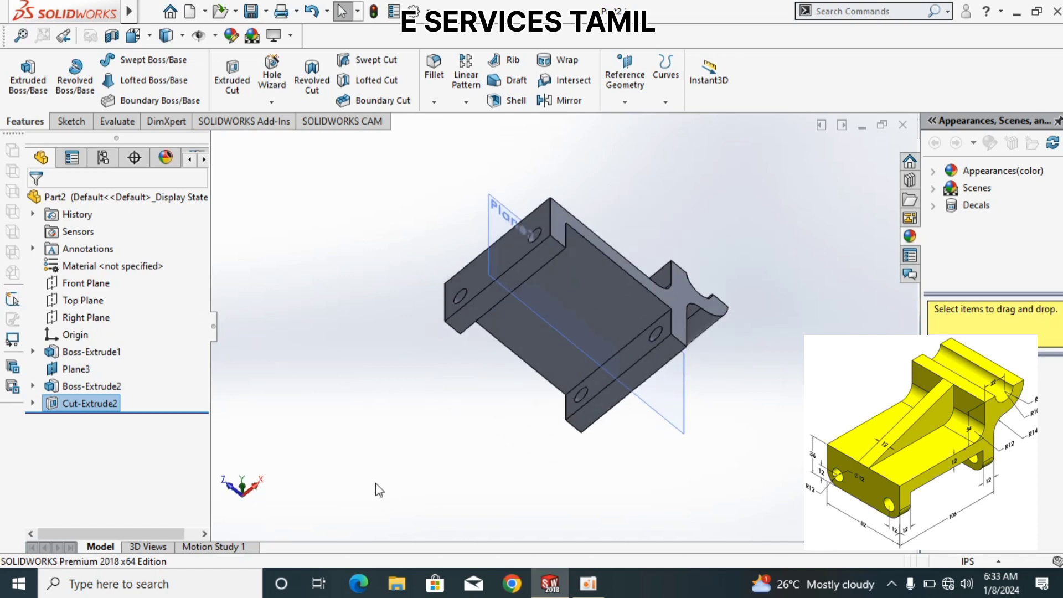
{"action": "key", "text": "Up"}
{"action": "key", "text": "Up"}
{"action": "key", "text": "Up"}
{"action": "key", "text": "Up"}
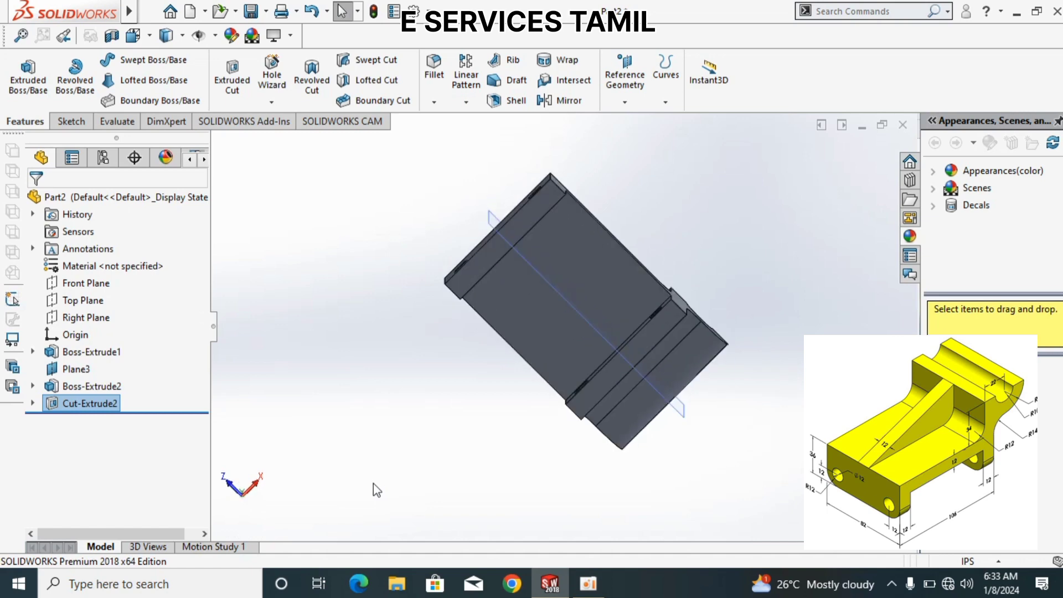
{"action": "scroll", "coordinate": [631, 240], "scroll_direction": "up", "scroll_amount": 2}
{"action": "scroll", "coordinate": [607, 246], "scroll_direction": "down", "scroll_amount": 4}
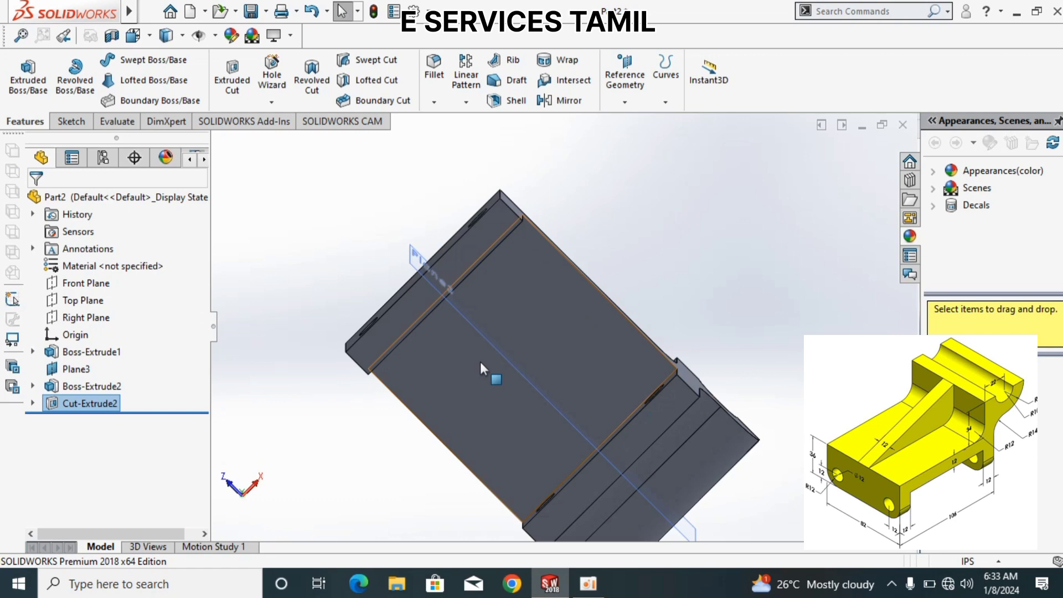
{"action": "key", "text": "ctrl+7"}
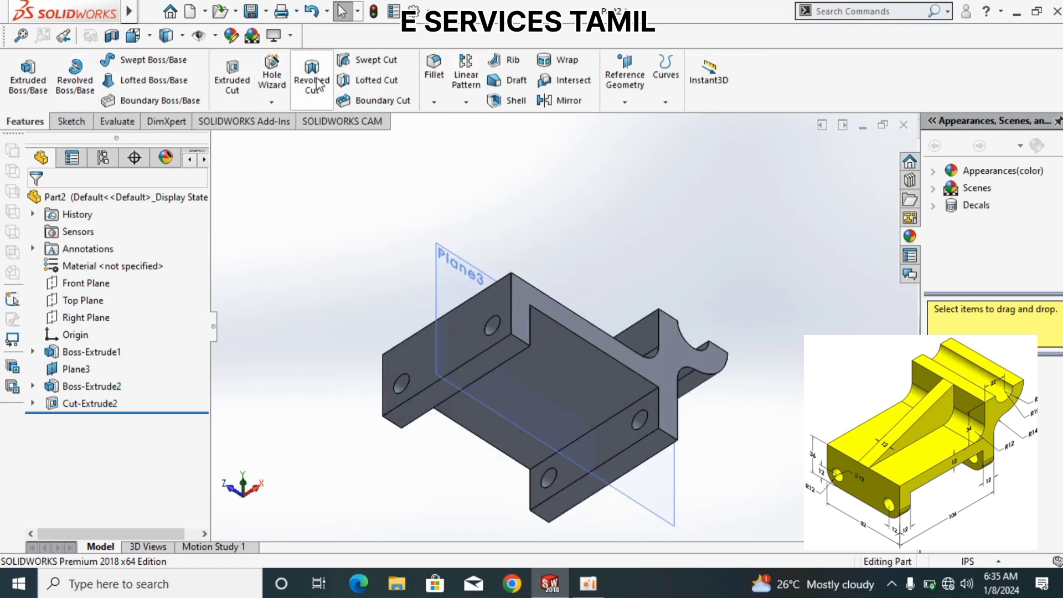
- Fillet the four lower corner edges of the bracket's two legs with a 12 in radius
{"action": "left_click", "coordinate": [433, 69]}
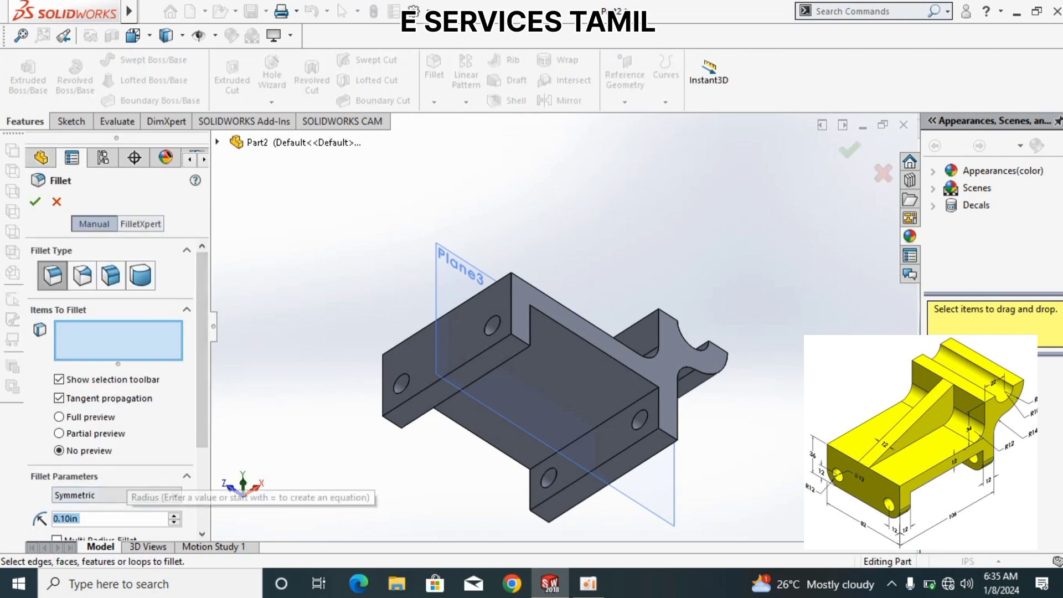
{"action": "type", "text": "12"}
{"action": "key", "text": "Return"}
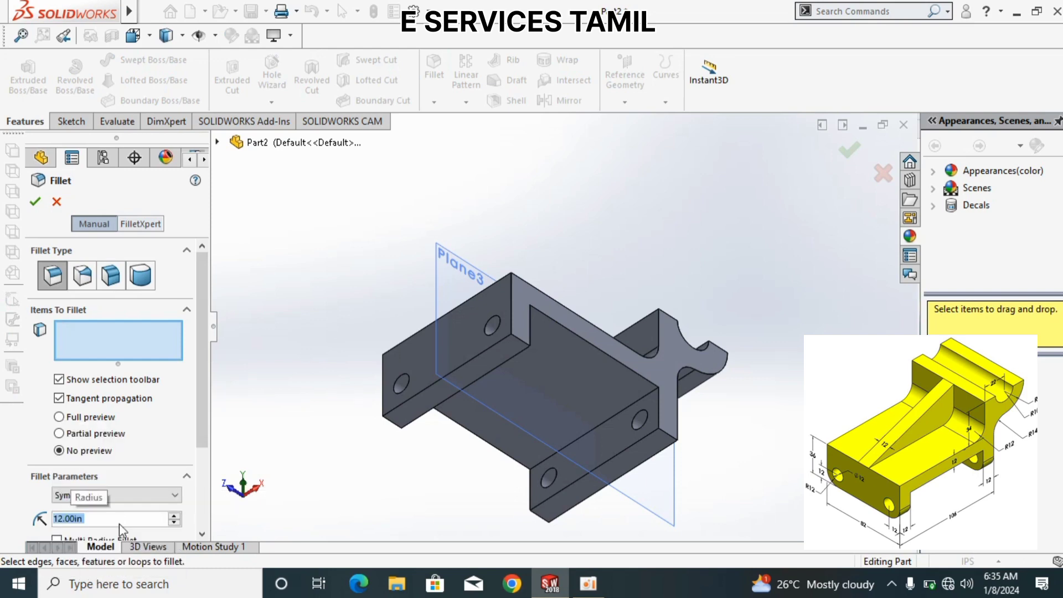
{"action": "left_click", "coordinate": [391, 423]}
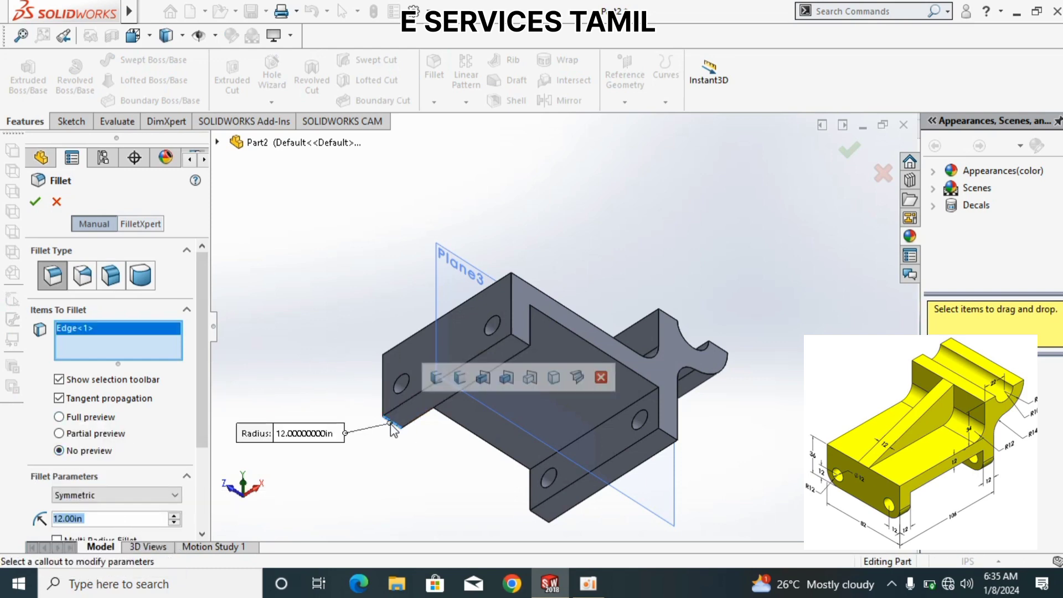
{"action": "left_click", "coordinate": [517, 340]}
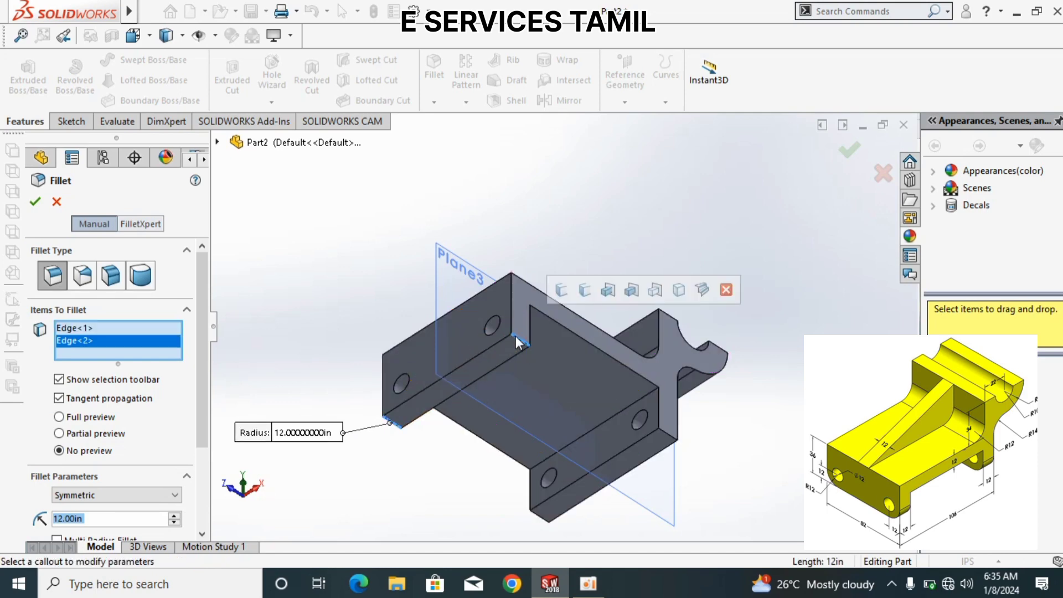
{"action": "left_click", "coordinate": [666, 437]}
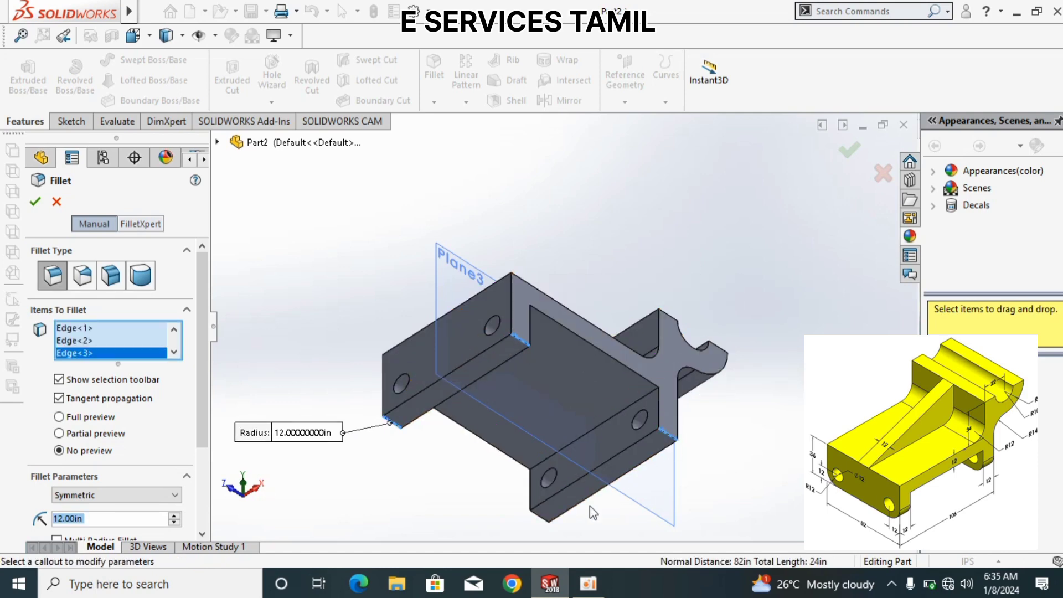
{"action": "left_click", "coordinate": [548, 521]}
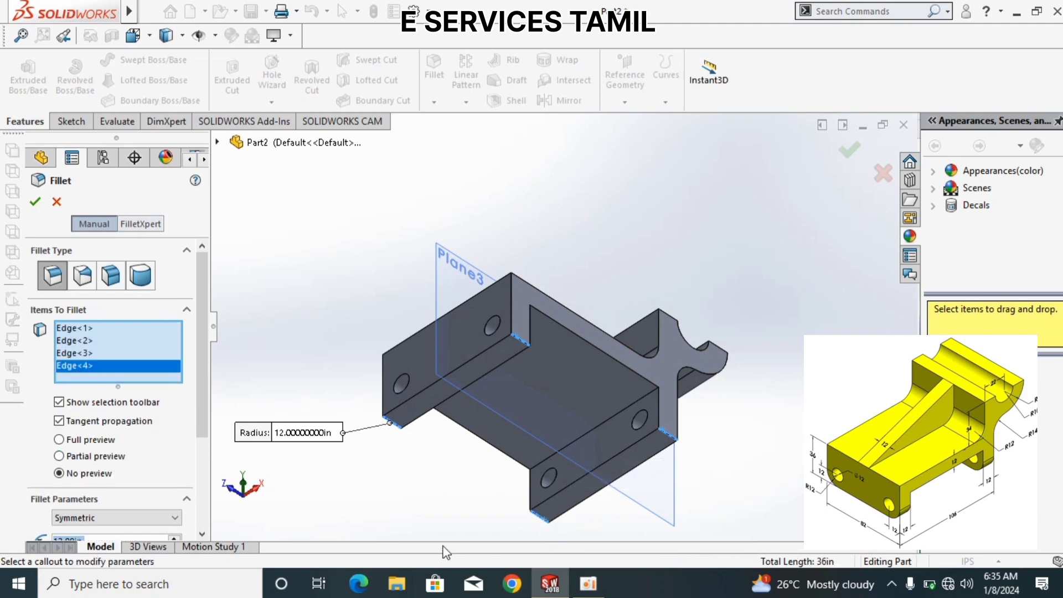
{"action": "key", "text": "Return"}
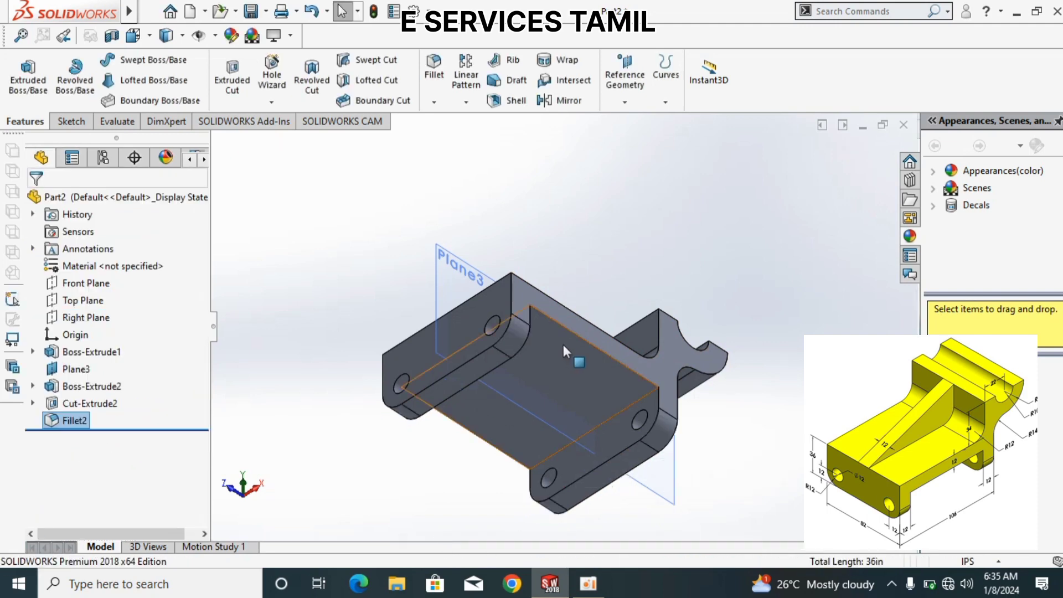
- Color all faces of the bracket yellow in isometric view and save it as a part file
{"action": "scroll", "coordinate": [503, 367], "scroll_direction": "down", "scroll_amount": 2}
{"action": "scroll", "coordinate": [504, 368], "scroll_direction": "up", "scroll_amount": 3}
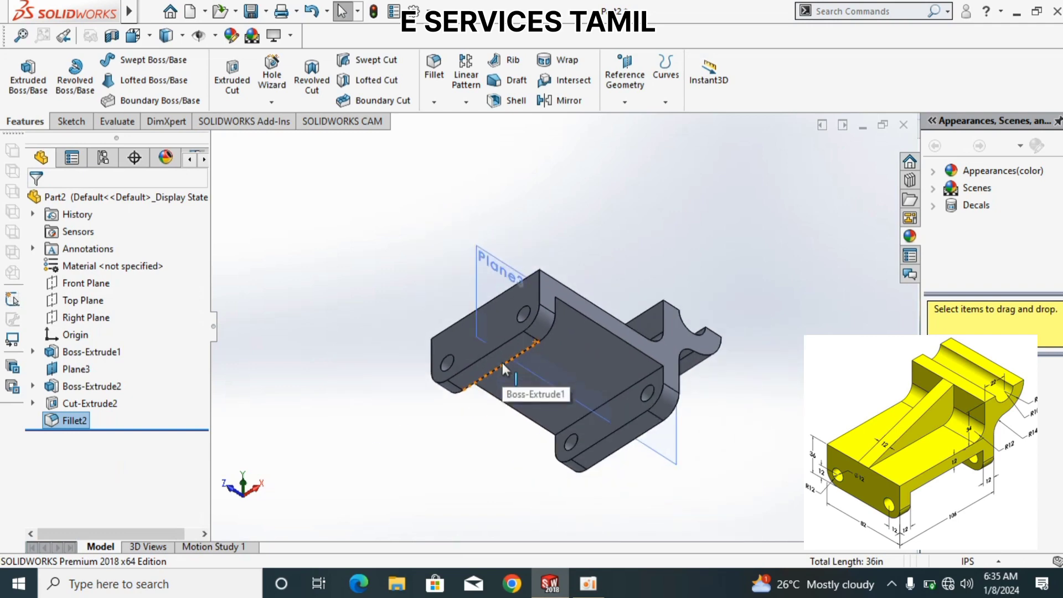
{"action": "mouse_move", "coordinate": [107, 16]}
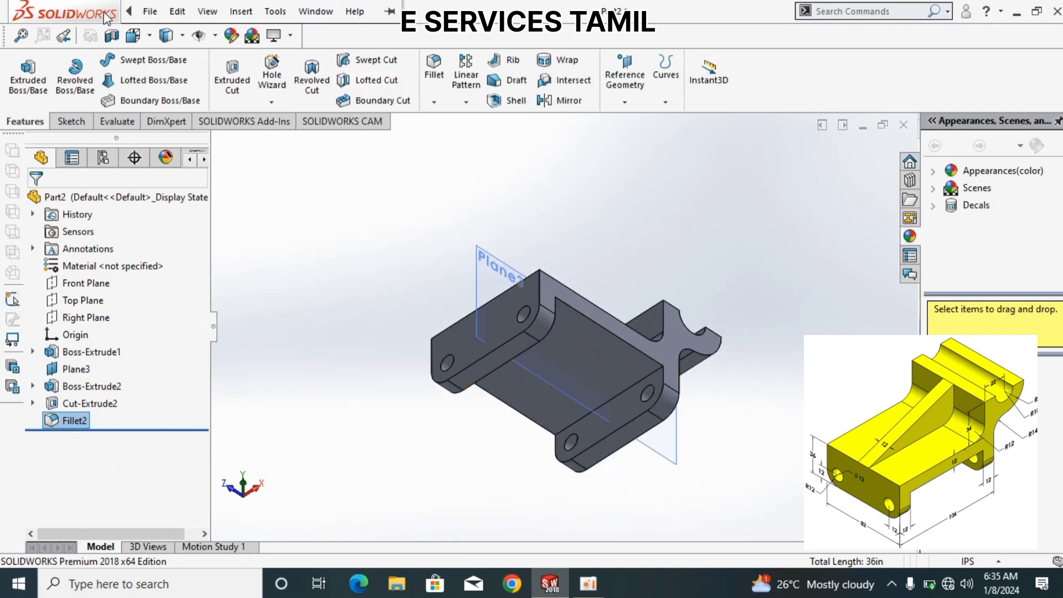
{"action": "left_click", "coordinate": [133, 35]}
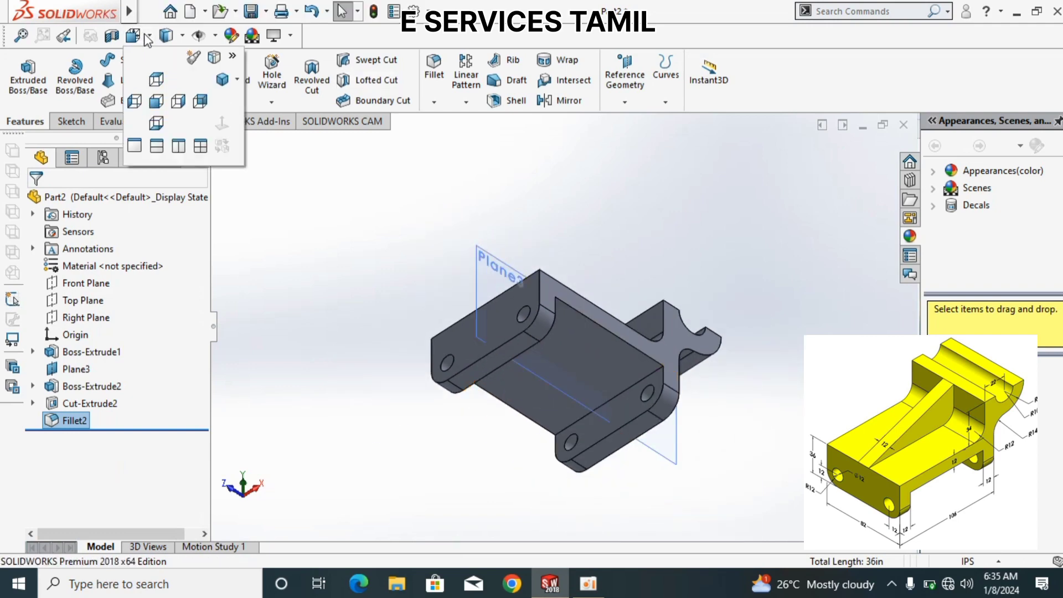
{"action": "left_click", "coordinate": [224, 81]}
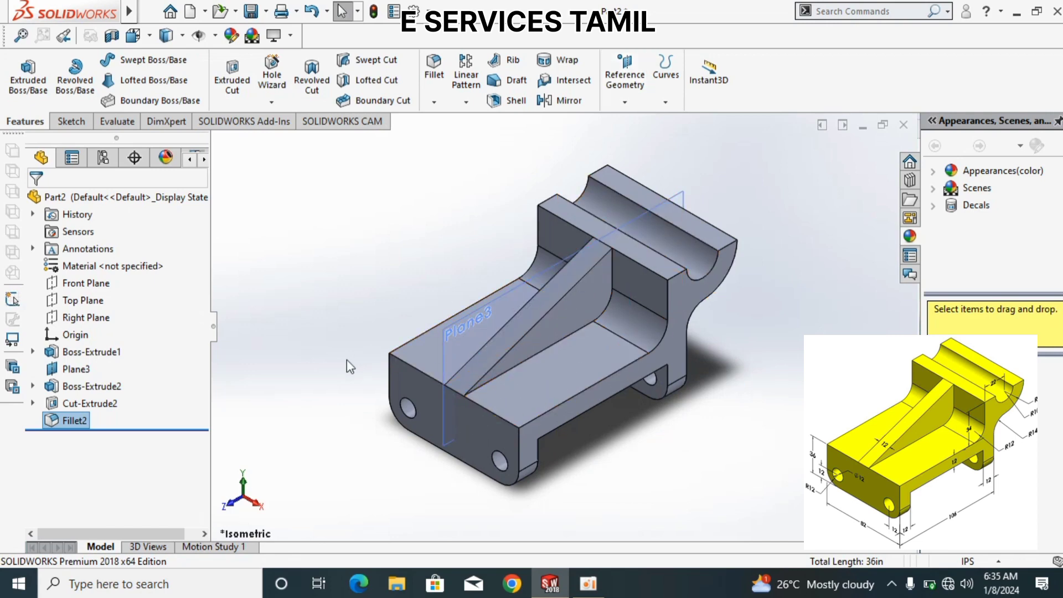
{"action": "left_click", "coordinate": [488, 348]}
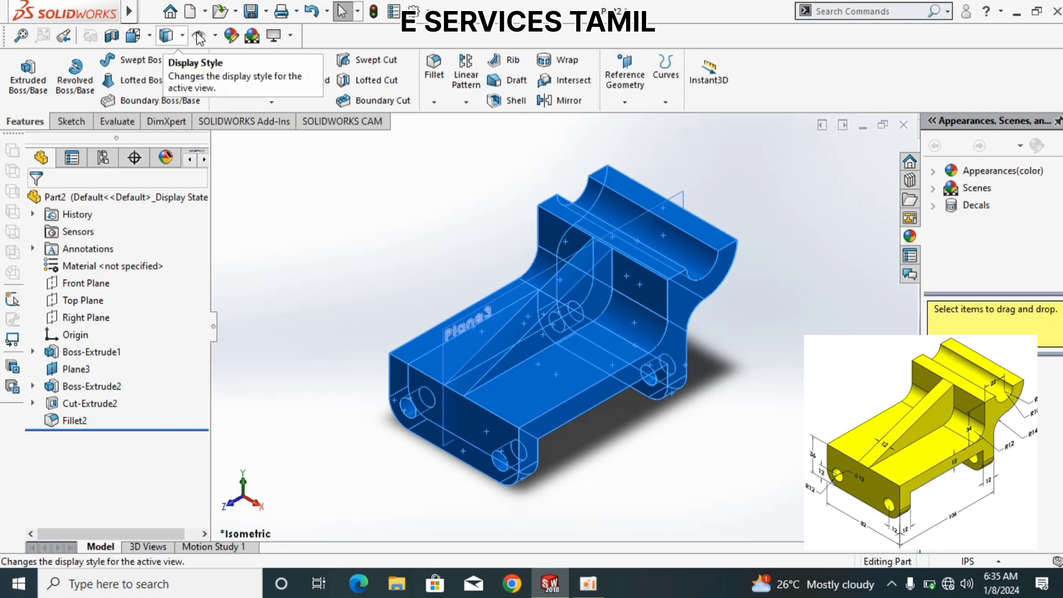
{"action": "left_click", "coordinate": [232, 38]}
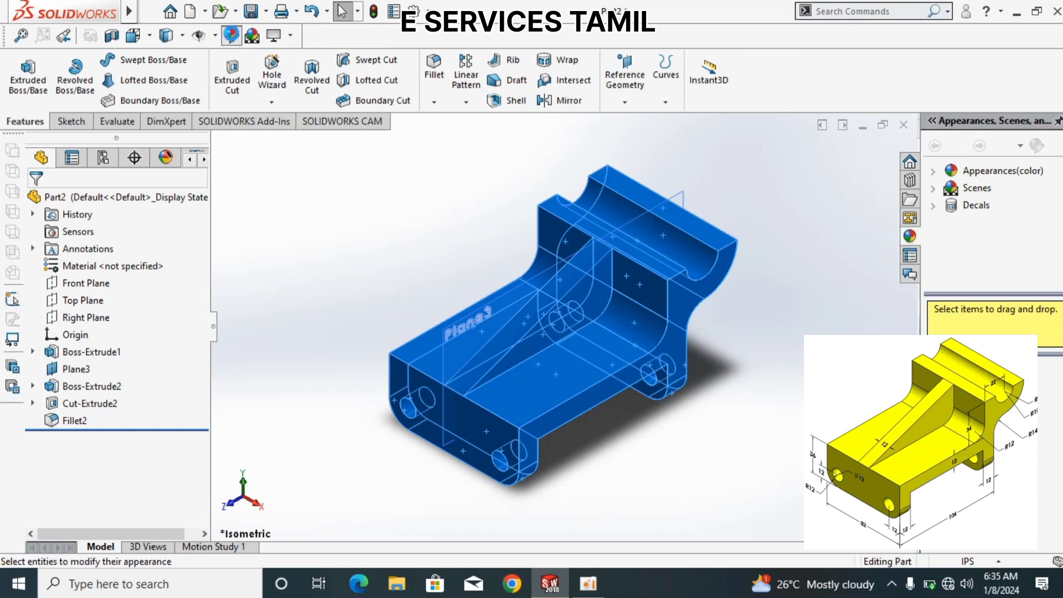
{"action": "left_click", "coordinate": [232, 37]}
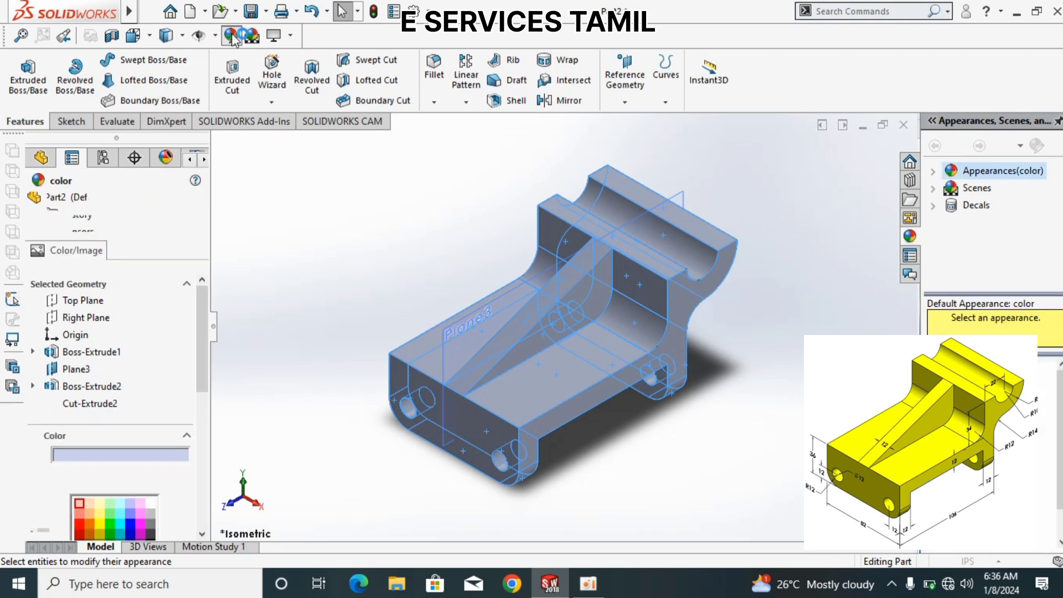
{"action": "left_click", "coordinate": [101, 523]}
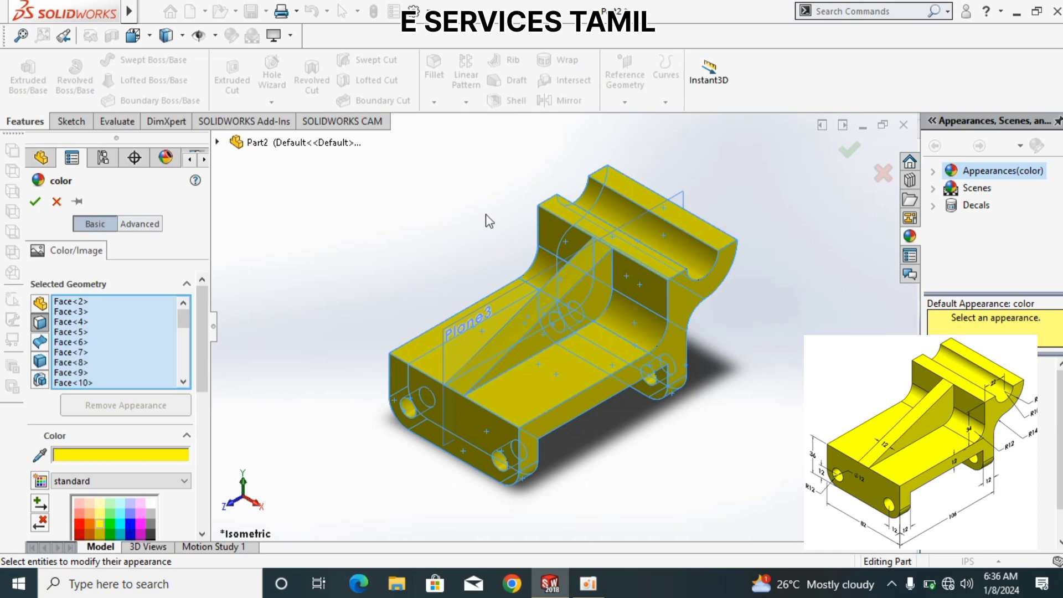
{"action": "left_click", "coordinate": [850, 151]}
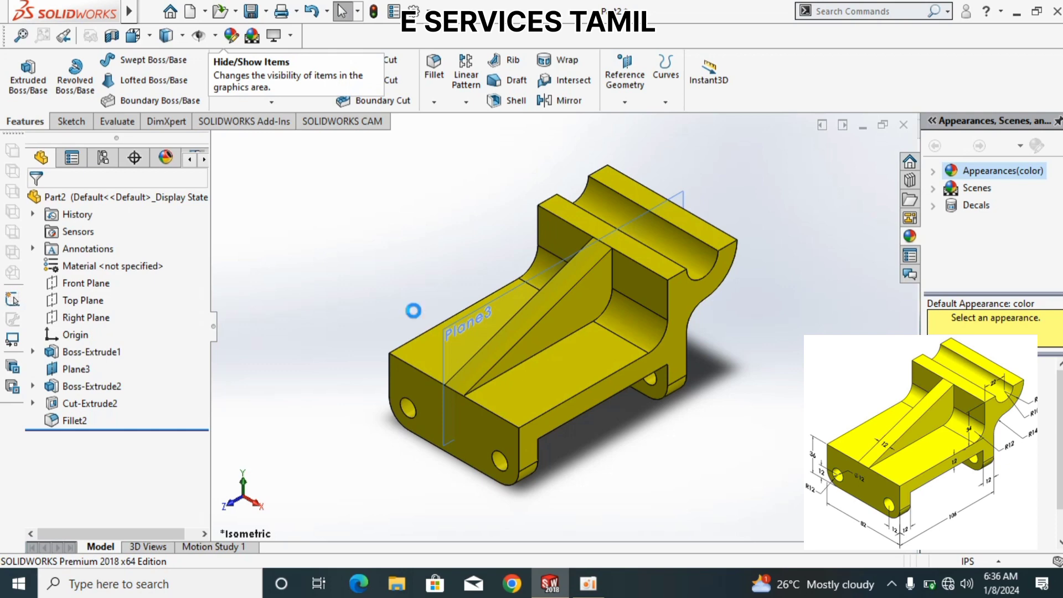
{"action": "key", "text": "ctrl+s"}
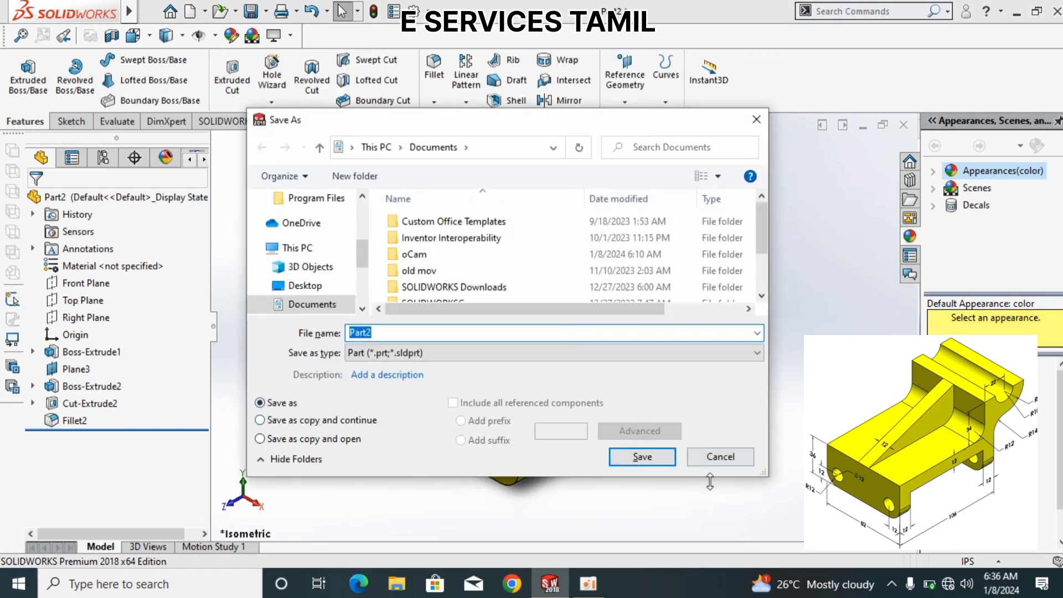
{"action": "left_click", "coordinate": [663, 459]}
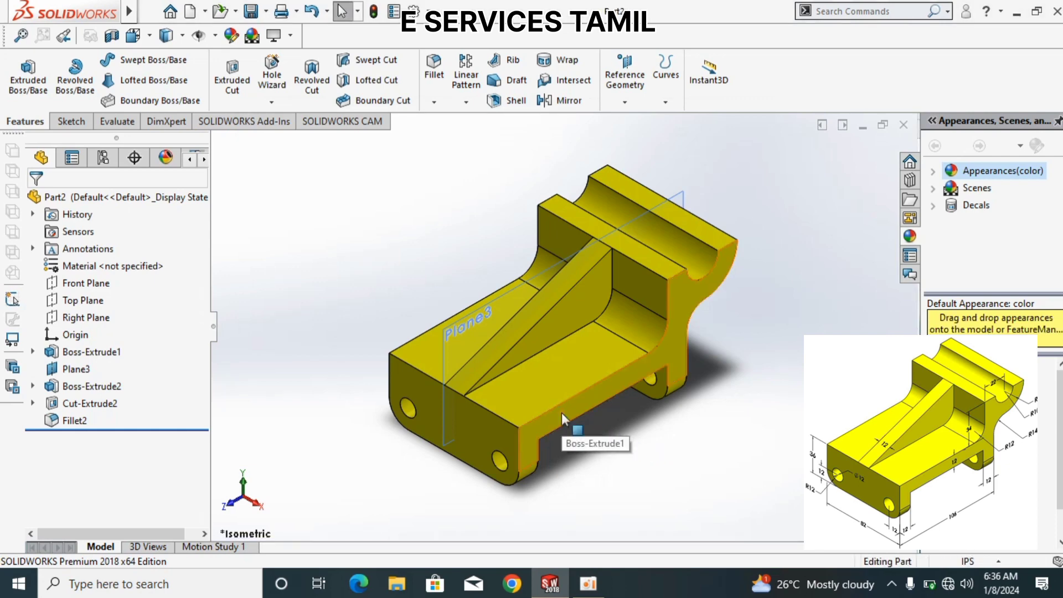
- Examine the finished yellow bracket from all sides
{"action": "key", "text": "ctrl+Right"}
{"action": "key", "text": "ctrl+Right"}
{"action": "key", "text": "ctrl+Right"}
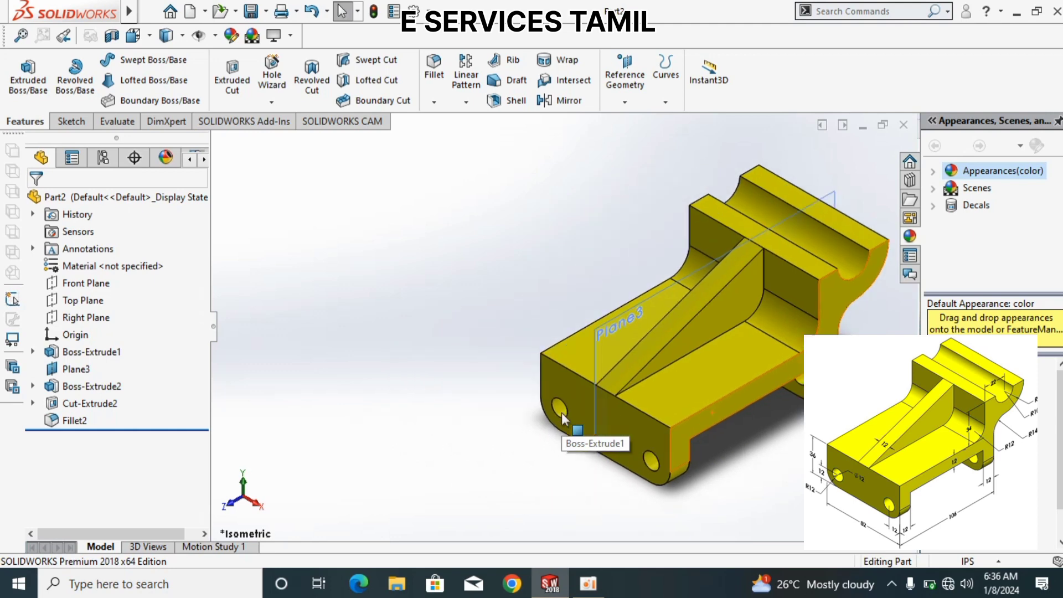
{"action": "key", "text": "Left"}
{"action": "key", "text": "Left"}
{"action": "key", "text": "Left"}
{"action": "key", "text": "Left"}
{"action": "key", "text": "Left"}
{"action": "key", "text": "Left"}
{"action": "key", "text": "Left"}
{"action": "key", "text": "Left"}
{"action": "key", "text": "Left"}
{"action": "key", "text": "Left"}
{"action": "key", "text": "Left"}
{"action": "key", "text": "Left"}
{"action": "key", "text": "Left"}
{"action": "key", "text": "Left"}
{"action": "key", "text": "Left"}
{"action": "key", "text": "Left"}
{"action": "key", "text": "Left"}
{"action": "key", "text": "Left"}
{"action": "key", "text": "Left"}
{"action": "key", "text": "Left"}
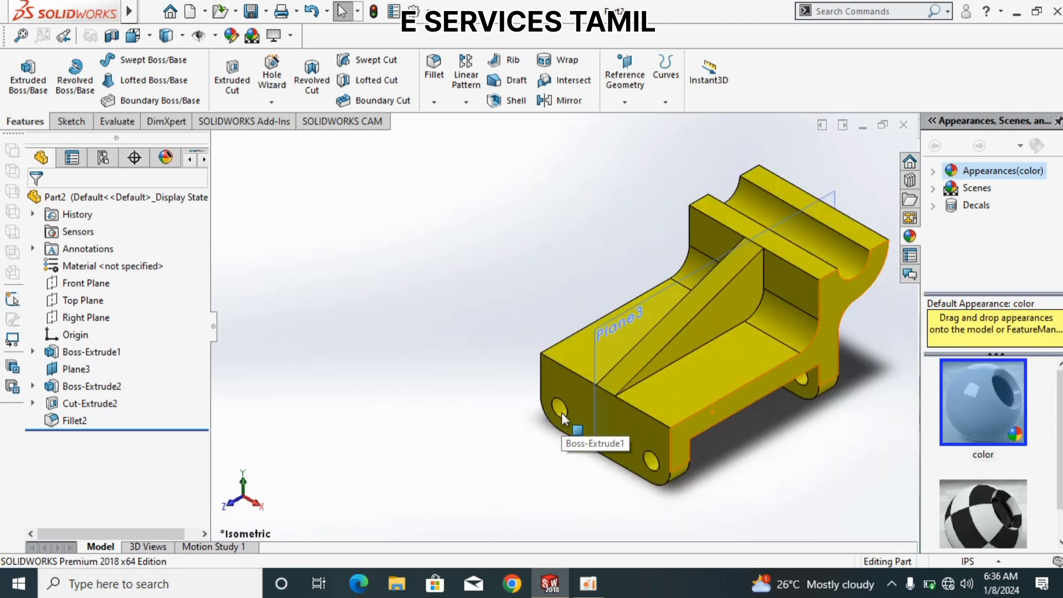
- Examine the bracket's rib, leg holes, underside and curved groove by turning it around, and return it to the isometric view
{"action": "key", "text": "Left"}
{"action": "key", "text": "Left"}
{"action": "key", "text": "Left"}
{"action": "key", "text": "Left"}
{"action": "key", "text": "Left"}
{"action": "key", "text": "Left"}
{"action": "key", "text": "Left"}
{"action": "key", "text": "Left"}
{"action": "key", "text": "Left"}
{"action": "key", "text": "Left"}
{"action": "key", "text": "Left"}
{"action": "key", "text": "Left"}
{"action": "key", "text": "Left"}
{"action": "key", "text": "Left"}
{"action": "key", "text": "Left"}
{"action": "key", "text": "Left"}
{"action": "key", "text": "Left"}
{"action": "key", "text": "Left"}
{"action": "key", "text": "Left"}
{"action": "key", "text": "Left"}
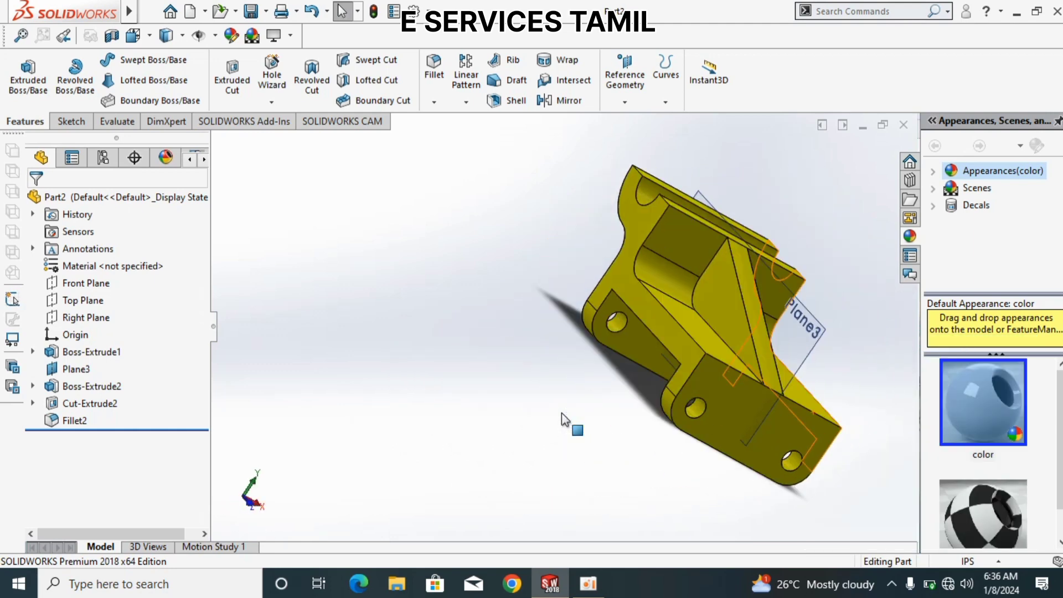
{"action": "key", "text": "Down"}
{"action": "key", "text": "Down"}
{"action": "key", "text": "Down"}
{"action": "key", "text": "Down"}
{"action": "key", "text": "Down"}
{"action": "key", "text": "Down"}
{"action": "key", "text": "Down"}
{"action": "key", "text": "Down"}
{"action": "key", "text": "Down"}
{"action": "key", "text": "Down"}
{"action": "key", "text": "Down"}
{"action": "key", "text": "Down"}
{"action": "key", "text": "Down"}
{"action": "key", "text": "Down"}
{"action": "key", "text": "Down"}
{"action": "key", "text": "Down"}
{"action": "key", "text": "Down"}
{"action": "key", "text": "Down"}
{"action": "key", "text": "Down"}
{"action": "key", "text": "Down"}
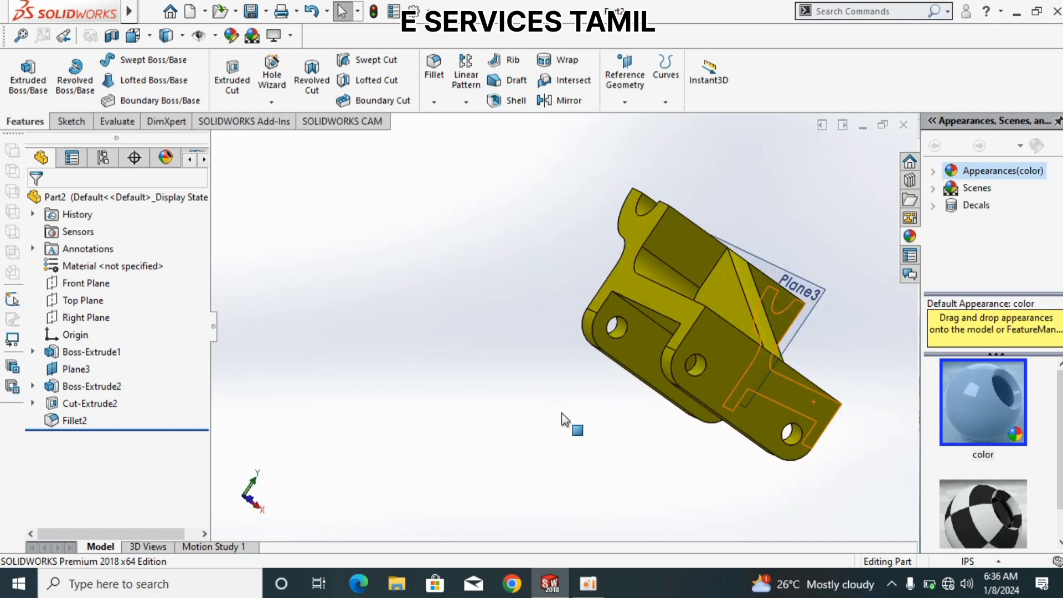
{"action": "key", "text": "Down"}
{"action": "key", "text": "Down"}
{"action": "key", "text": "Down"}
{"action": "key", "text": "Down"}
{"action": "key", "text": "Down"}
{"action": "key", "text": "Down"}
{"action": "key", "text": "Down"}
{"action": "key", "text": "Left"}
{"action": "key", "text": "Left"}
{"action": "key", "text": "Left"}
{"action": "key", "text": "Left"}
{"action": "key", "text": "Left"}
{"action": "key", "text": "Left"}
{"action": "key", "text": "Left"}
{"action": "key", "text": "Left"}
{"action": "key", "text": "Left"}
{"action": "key", "text": "Left"}
{"action": "key", "text": "Left"}
{"action": "key", "text": "Left"}
{"action": "key", "text": "Left"}
{"action": "key", "text": "Left"}
{"action": "key", "text": "Left"}
{"action": "key", "text": "Left"}
{"action": "key", "text": "Left"}
{"action": "key", "text": "Left"}
{"action": "key", "text": "Left"}
{"action": "key", "text": "Left"}
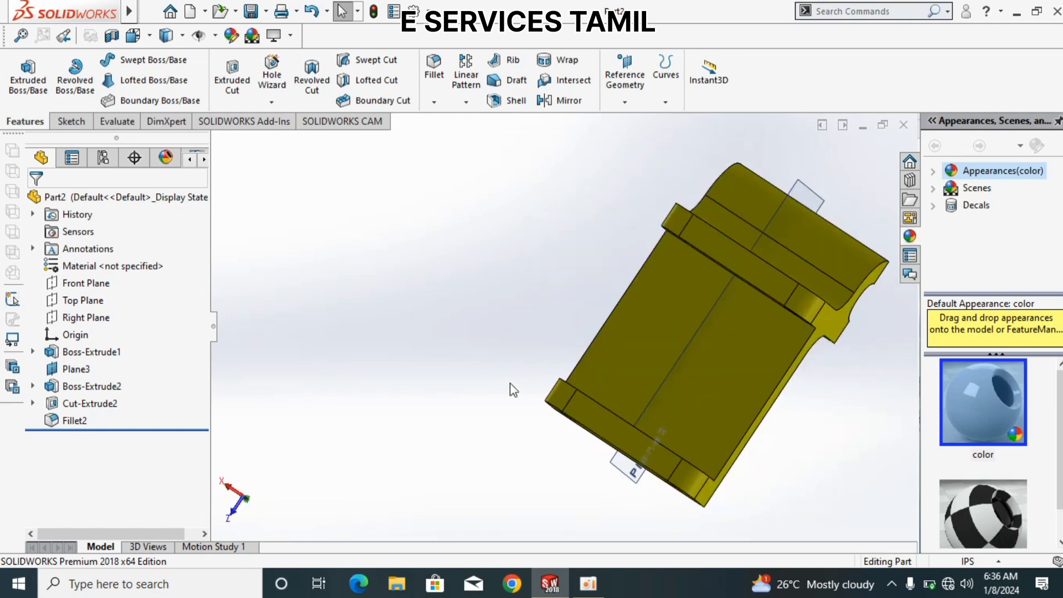
{"action": "key", "text": "Left"}
{"action": "key", "text": "Left"}
{"action": "key", "text": "Left"}
{"action": "key", "text": "Left"}
{"action": "key", "text": "Left"}
{"action": "key", "text": "Left"}
{"action": "key", "text": "Left"}
{"action": "key", "text": "Left"}
{"action": "key", "text": "Left"}
{"action": "key", "text": "Left"}
{"action": "key", "text": "Left"}
{"action": "key", "text": "Left"}
{"action": "key", "text": "Left"}
{"action": "key", "text": "Left"}
{"action": "key", "text": "Left"}
{"action": "key", "text": "Left"}
{"action": "key", "text": "Left"}
{"action": "key", "text": "Left"}
{"action": "key", "text": "Left"}
{"action": "key", "text": "Left"}
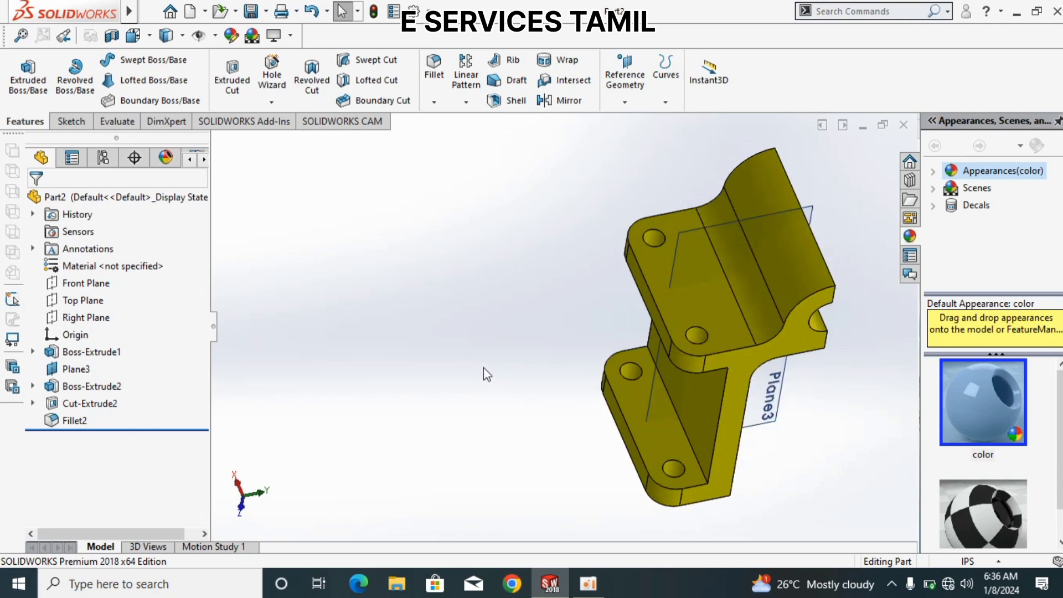
{"action": "key", "text": "Left"}
{"action": "key", "text": "Left"}
{"action": "key", "text": "Left"}
{"action": "key", "text": "Left"}
{"action": "key", "text": "Left"}
{"action": "key", "text": "Left"}
{"action": "key", "text": "Left"}
{"action": "key", "text": "Left"}
{"action": "key", "text": "Left"}
{"action": "key", "text": "Left"}
{"action": "key", "text": "ctrl+7"}
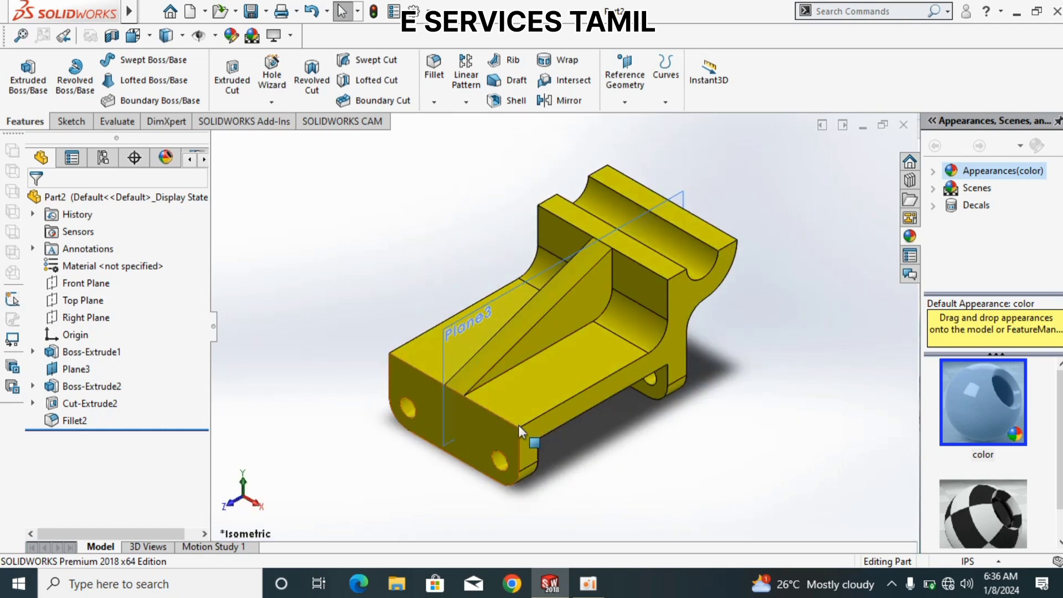
{"action": "left_click", "coordinate": [1025, 17]}
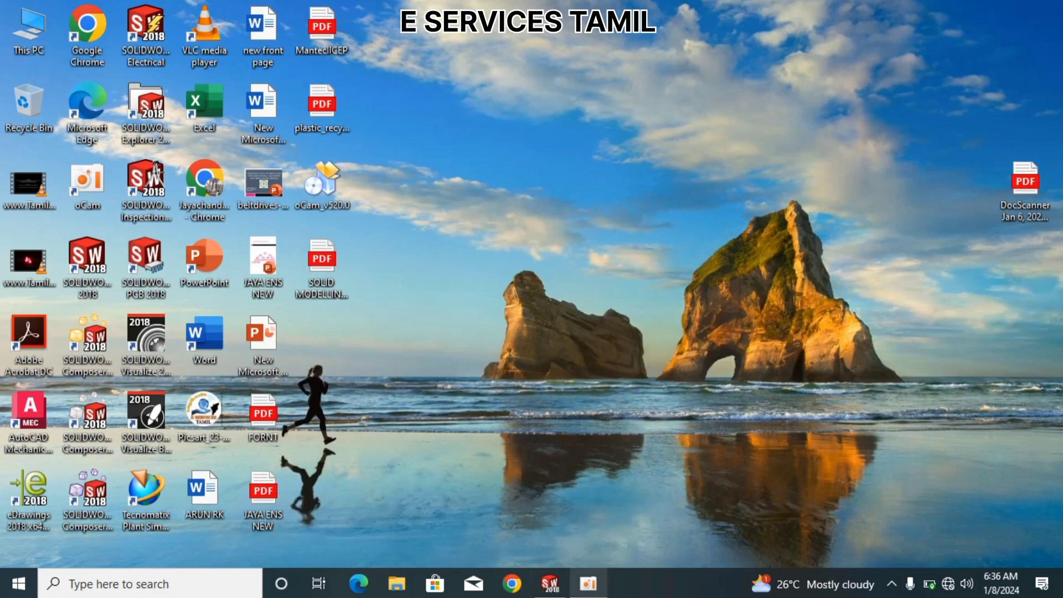
{"action": "mouse_move", "coordinate": [582, 592]}
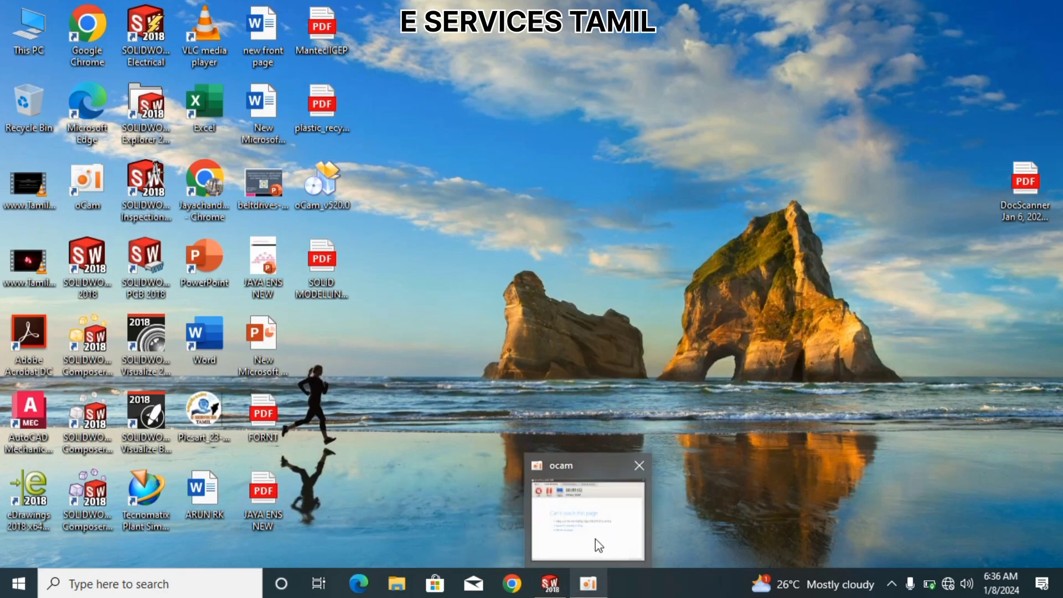
{"action": "left_click", "coordinate": [596, 538]}
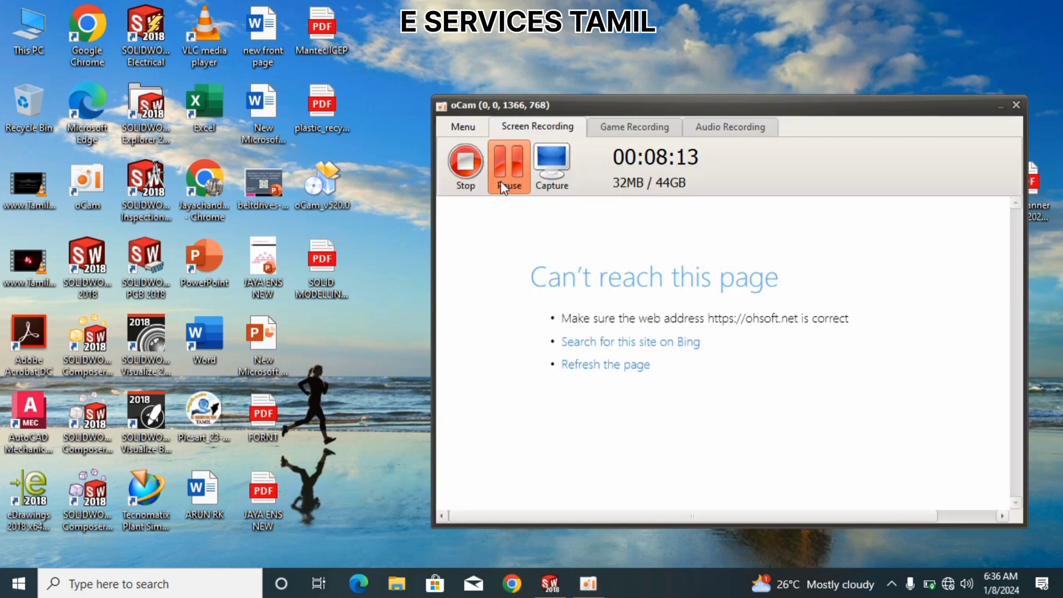